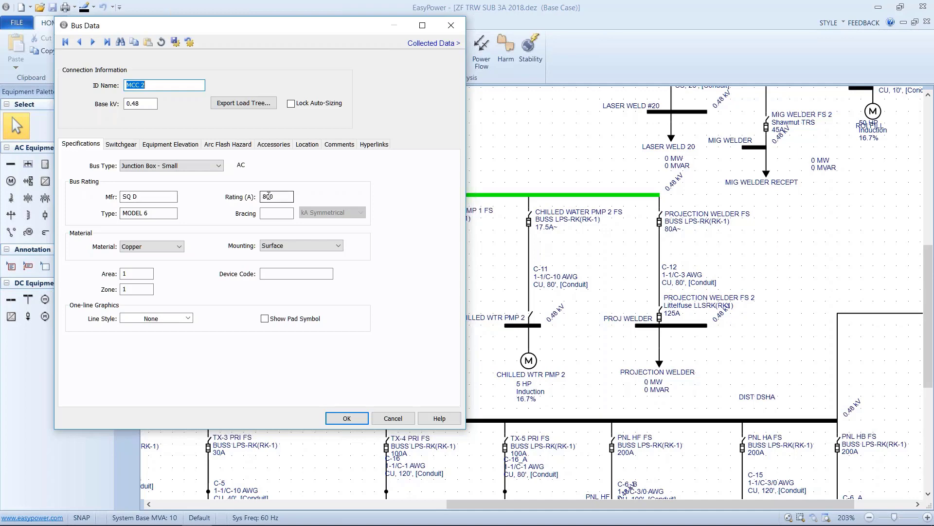
# Run a short-circuit fault on the MCC 2 bus and its four downstream buses and display the equipment duty check.
pyautogui.click(346, 417)
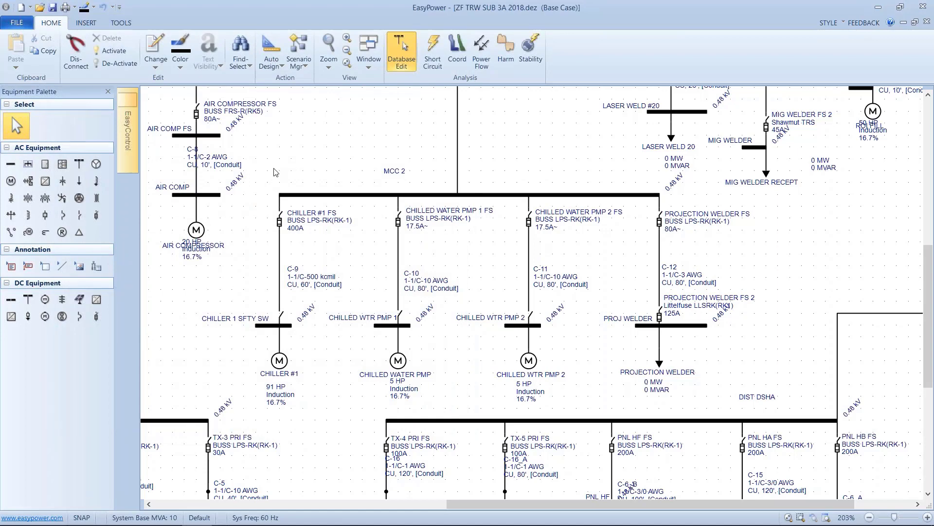
pyautogui.moveTo(261, 172); pyautogui.dragTo(671, 380)
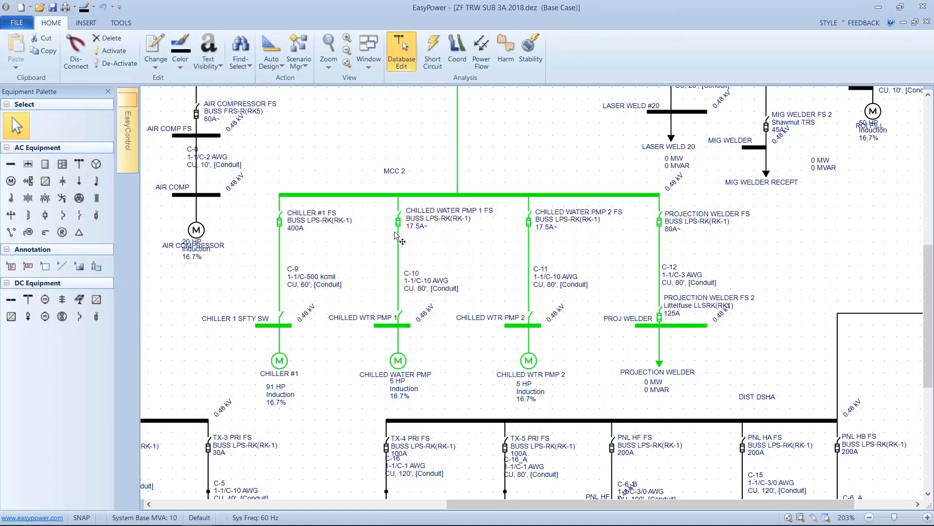
pyautogui.click(431, 56)
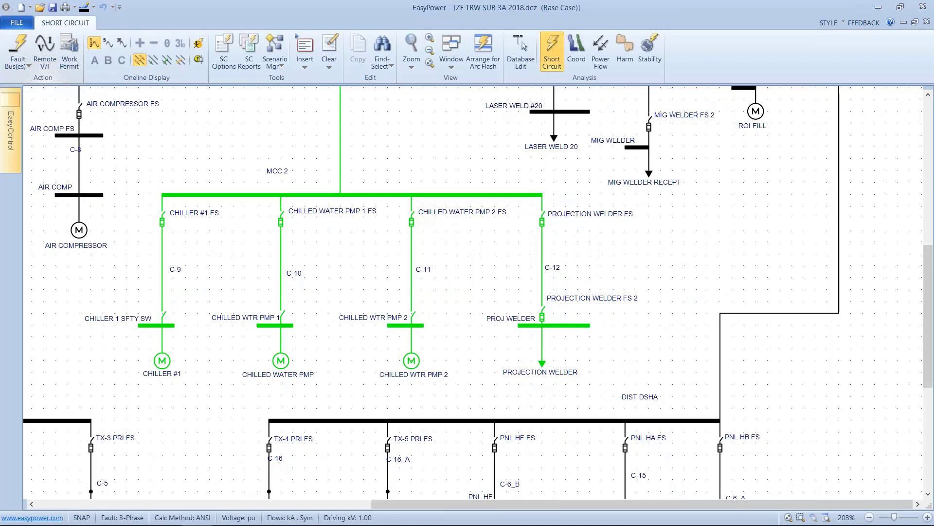
pyautogui.click(250, 195)
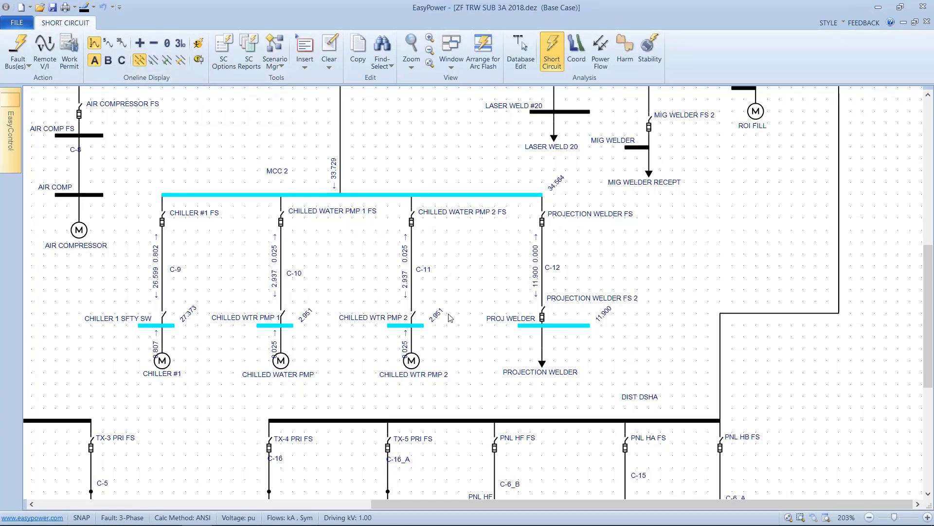
pyautogui.click(201, 61)
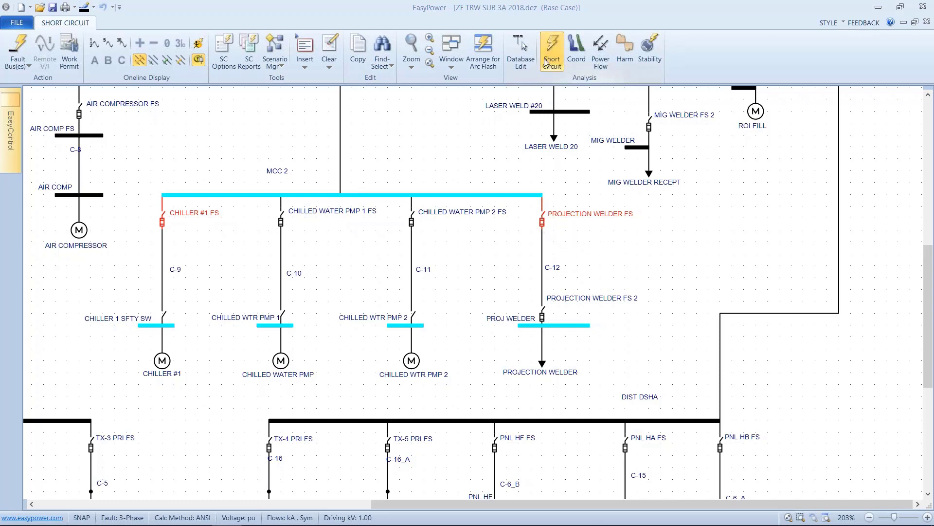
# Return to Database Edit, select MCC 2 with its downstream equipment, and list the selection's buses in the database browser.
pyautogui.click(521, 49)
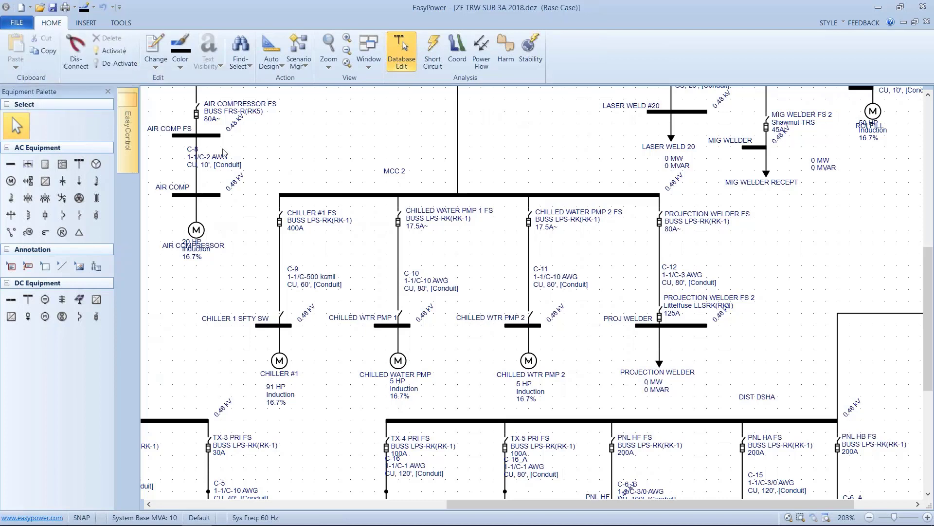
pyautogui.moveTo(253, 171); pyautogui.dragTo(683, 374)
pyautogui.click(21, 27)
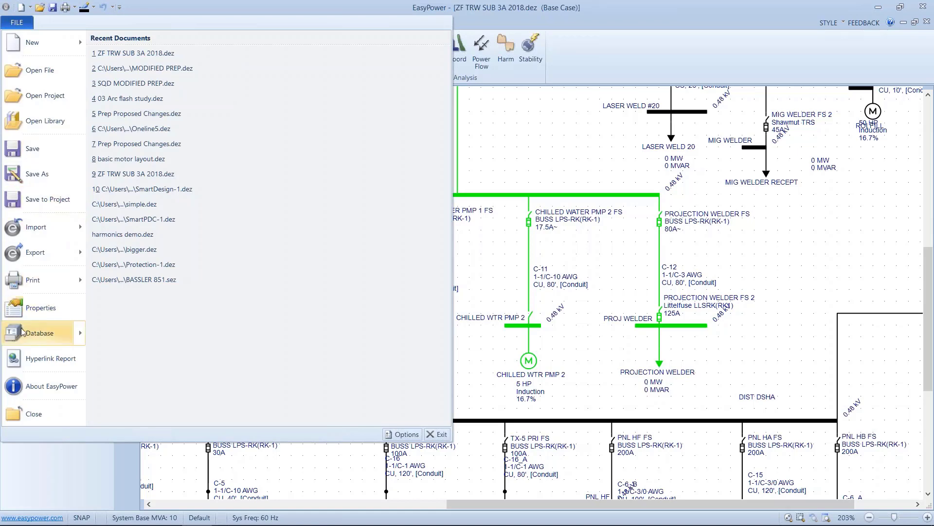
pyautogui.click(22, 332)
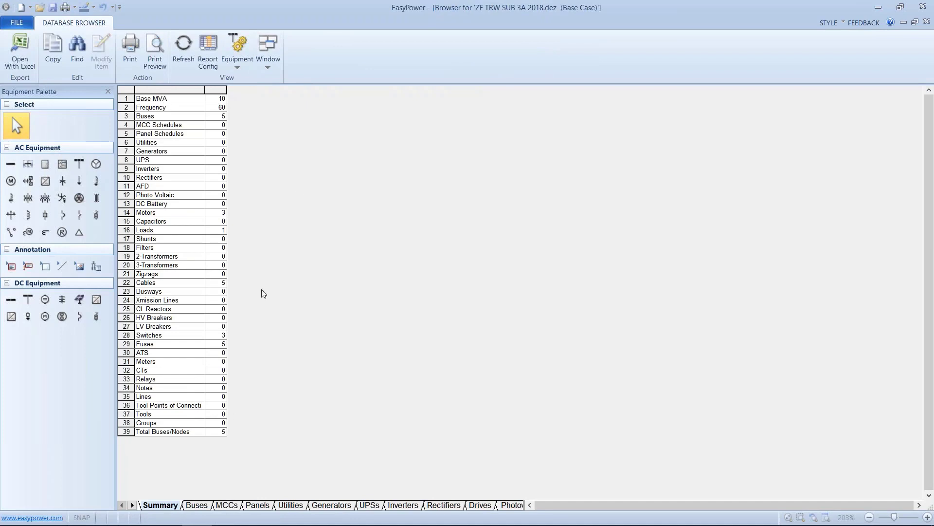
pyautogui.click(238, 66)
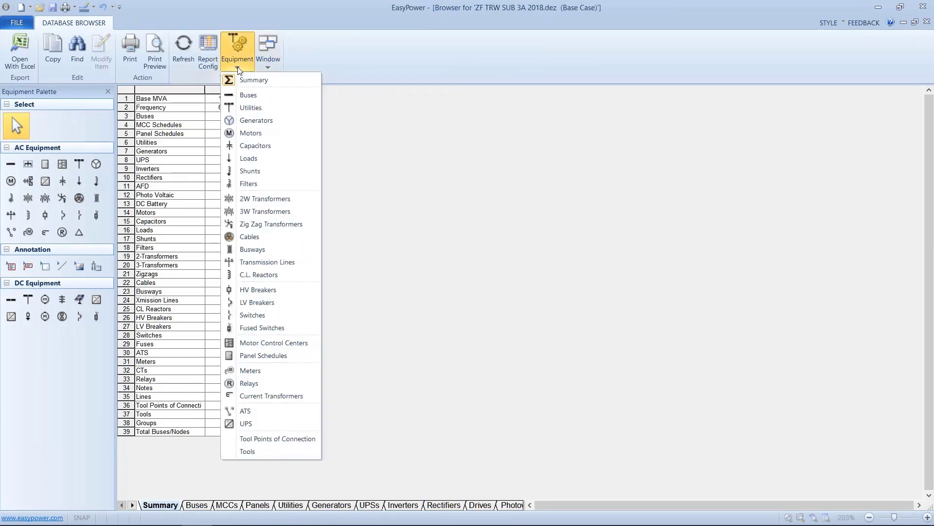
pyautogui.click(231, 95)
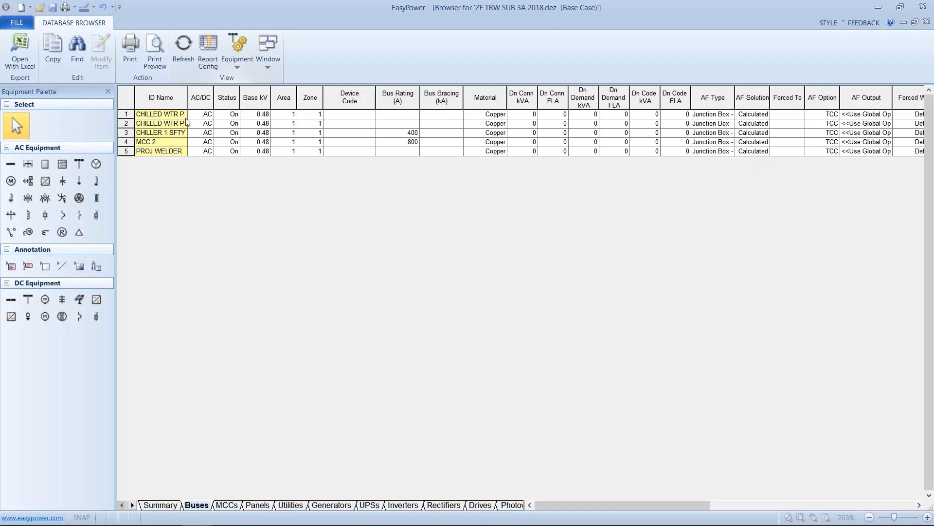
# Set the CHILLED WTR PMP 1 bus rating to 400 A and its bracing to 42 kA.
pyautogui.doubleClick(135, 116)
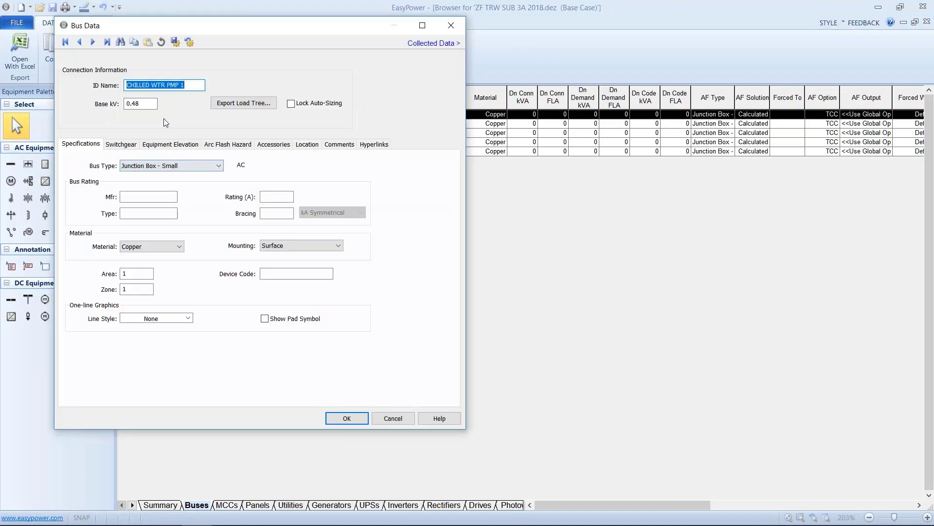
pyautogui.moveTo(190, 25); pyautogui.dragTo(411, 73)
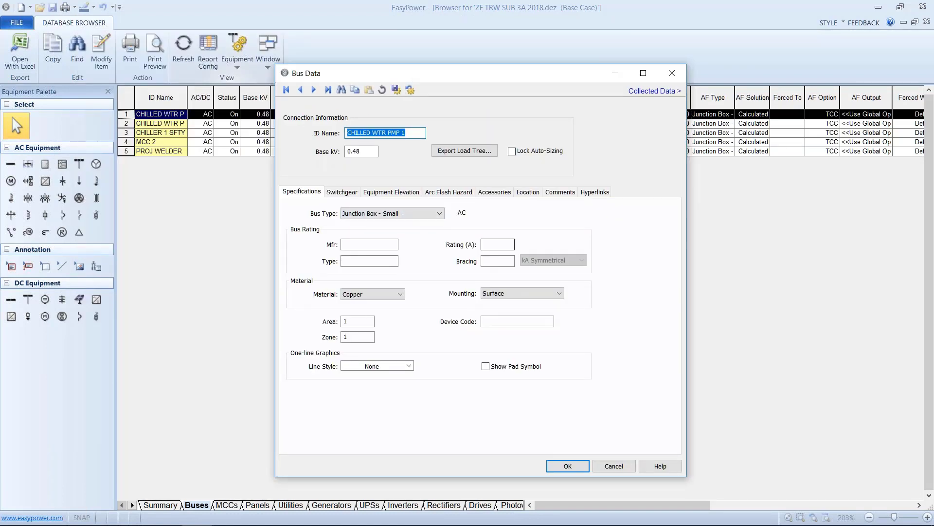
pyautogui.click(484, 245)
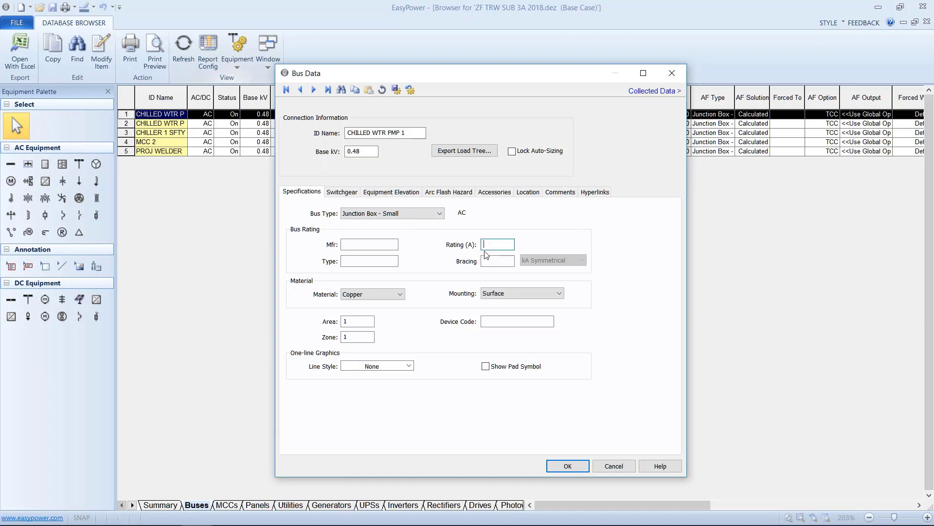
pyautogui.write('400')
pyautogui.click(493, 262)
pyautogui.write('42')
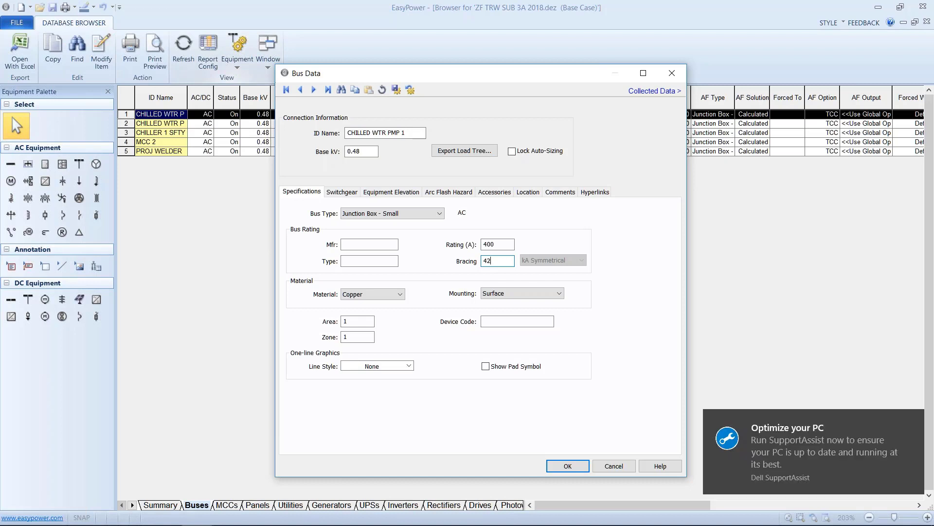
pyautogui.click(912, 422)
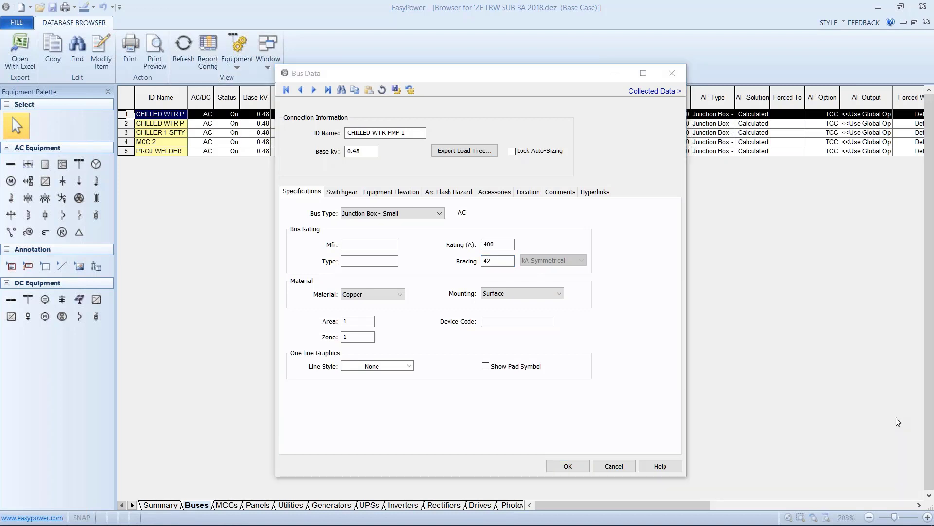
pyautogui.click(564, 465)
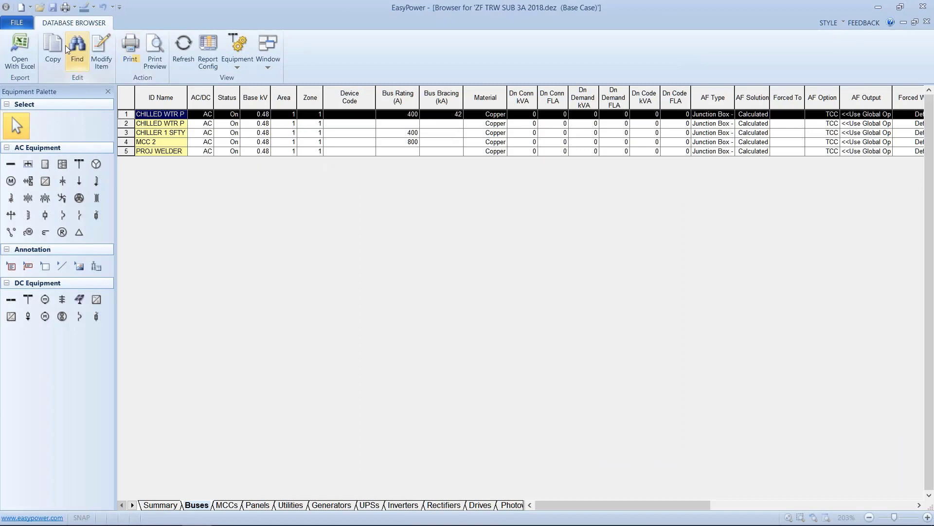
# Show the cables list in the database browser and examine the size, insulation, raceway, impedance and ground columns.
pyautogui.click(21, 22)
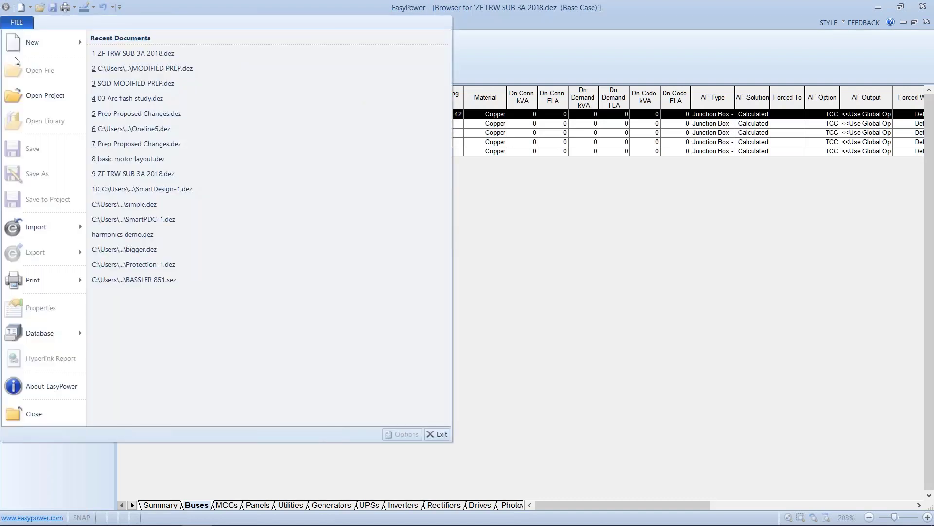
pyautogui.click(594, 160)
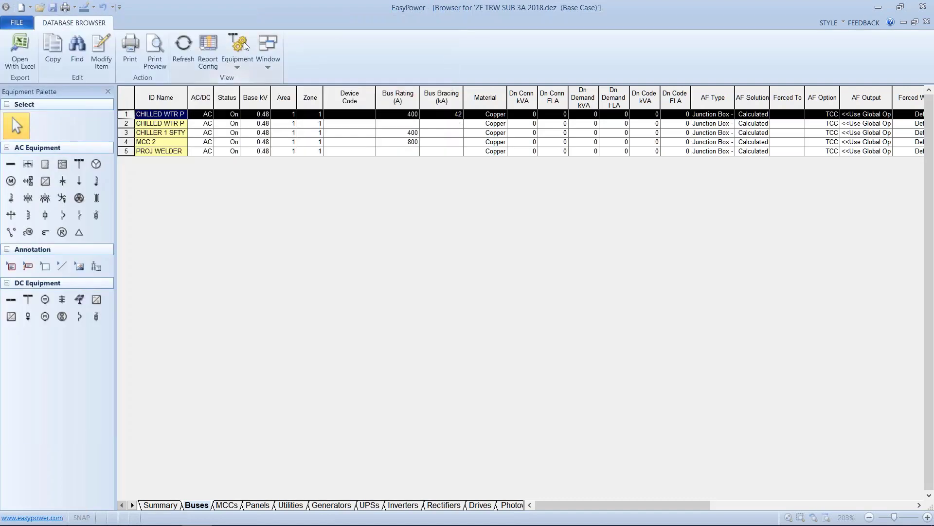
pyautogui.click(234, 60)
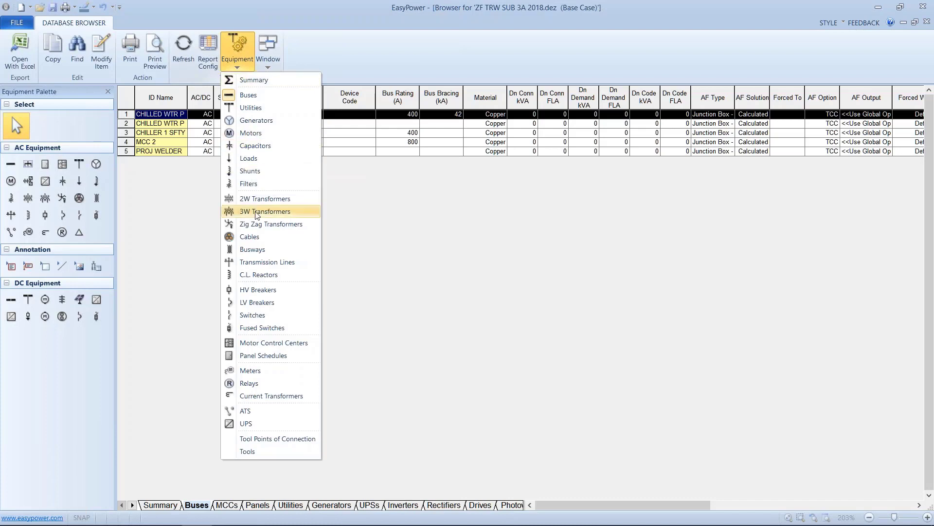
pyautogui.click(243, 238)
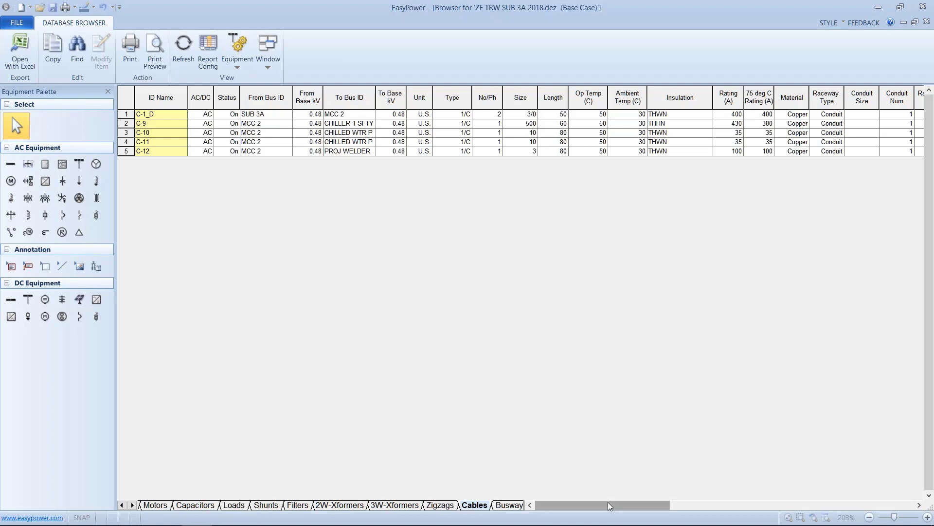
pyautogui.moveTo(608, 501); pyautogui.dragTo(634, 500)
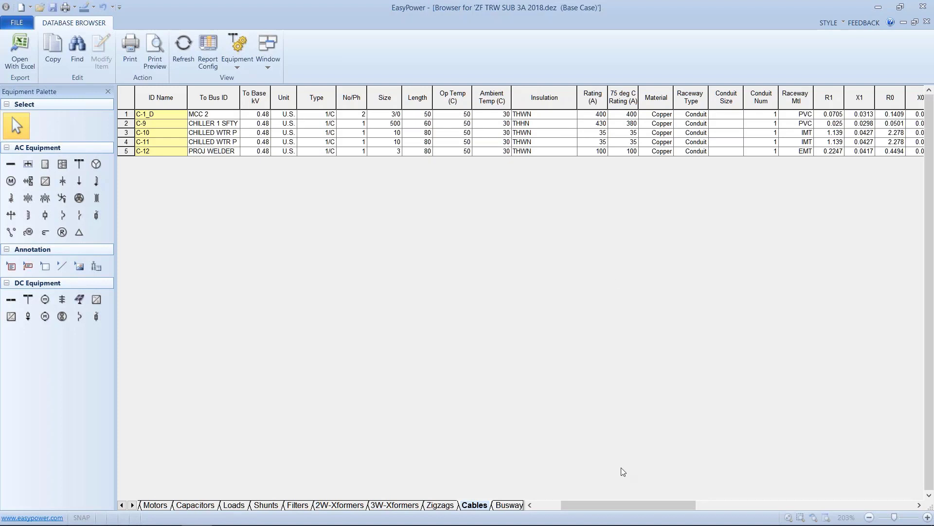
pyautogui.moveTo(614, 503); pyautogui.dragTo(650, 501)
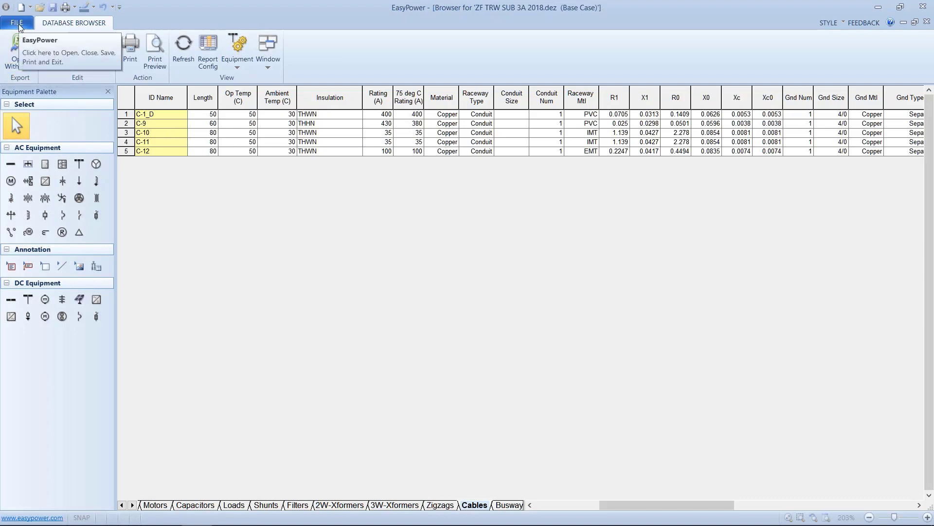
# Show the fused switches list, review the manufacturer, style, size and short-circuit rating columns, and return to the one-line.
pyautogui.click(236, 67)
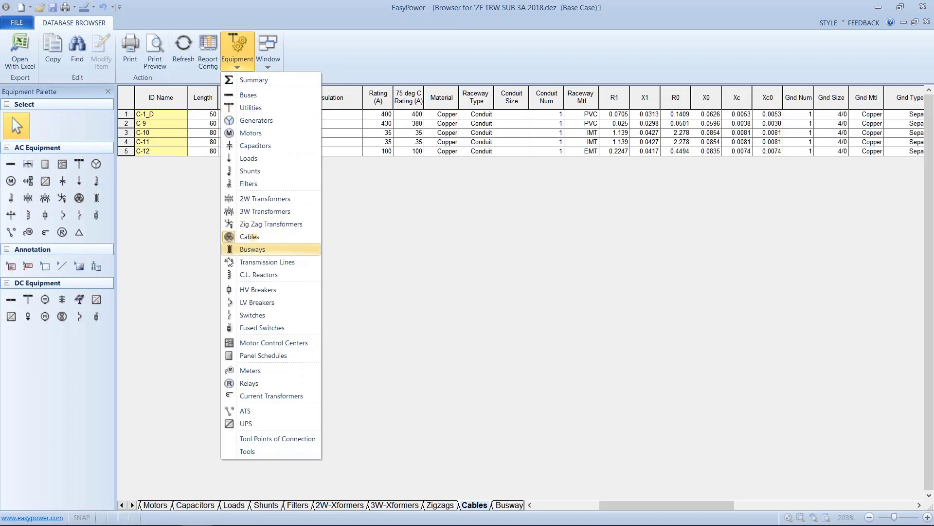
pyautogui.click(232, 325)
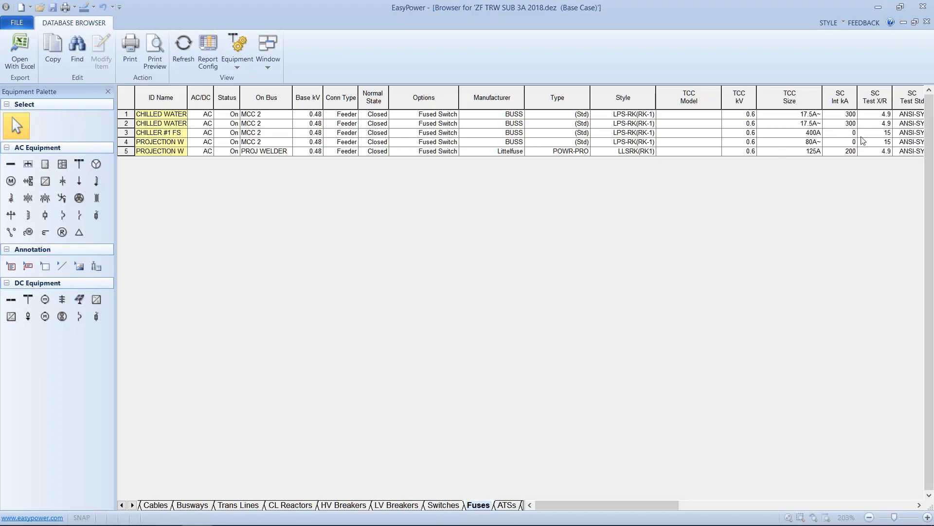
pyautogui.click(919, 504)
pyautogui.click(919, 504)
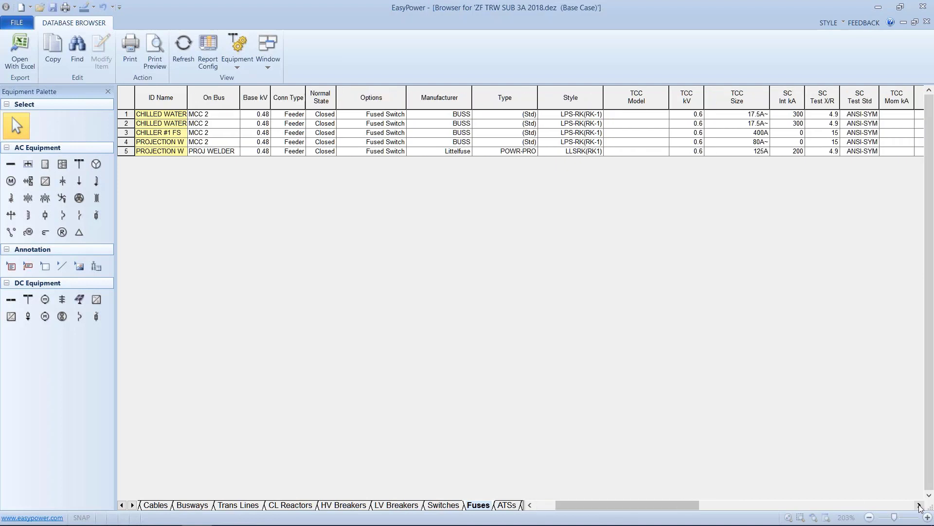
pyautogui.click(918, 505)
pyautogui.click(919, 504)
pyautogui.click(919, 504)
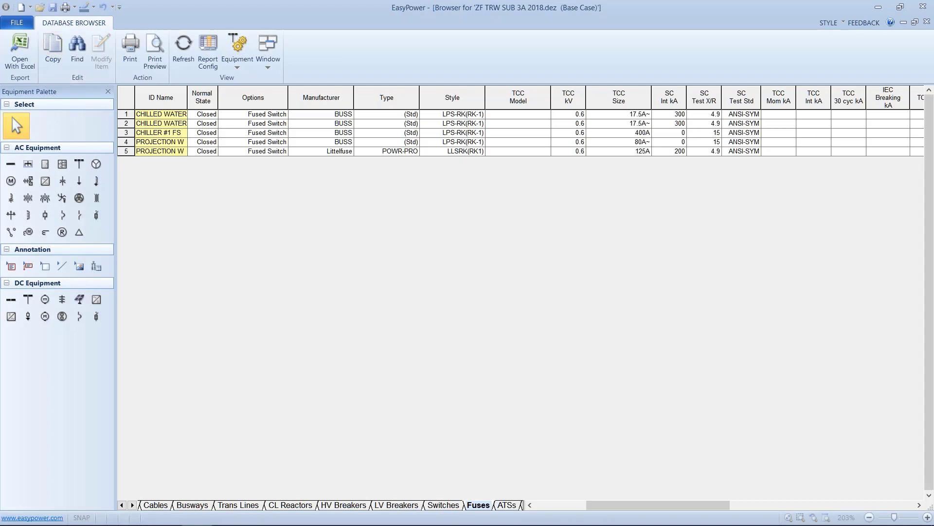
pyautogui.click(226, 524)
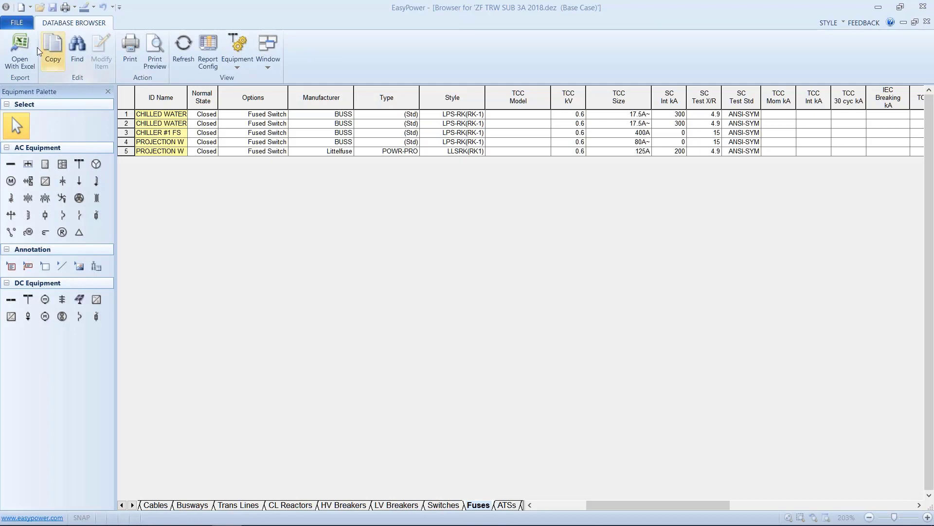
pyautogui.click(20, 27)
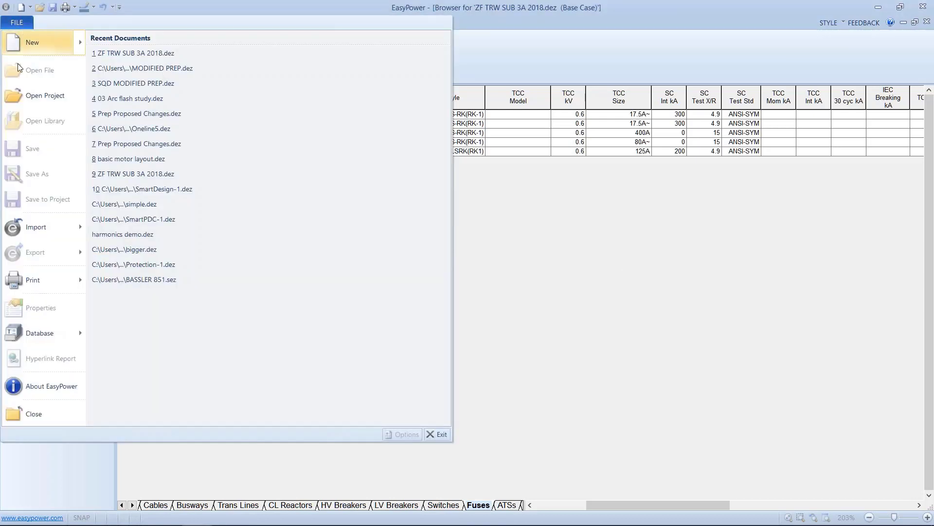
pyautogui.click(47, 413)
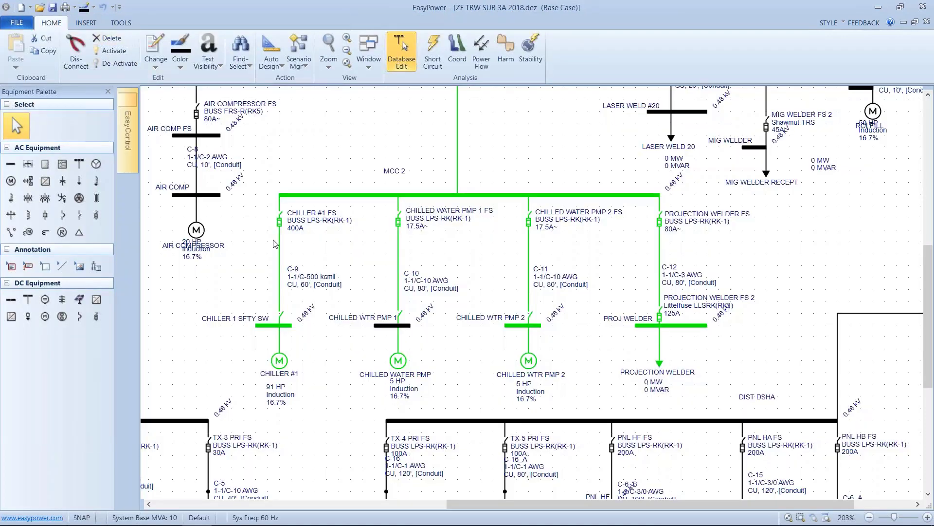
pyautogui.click(274, 244)
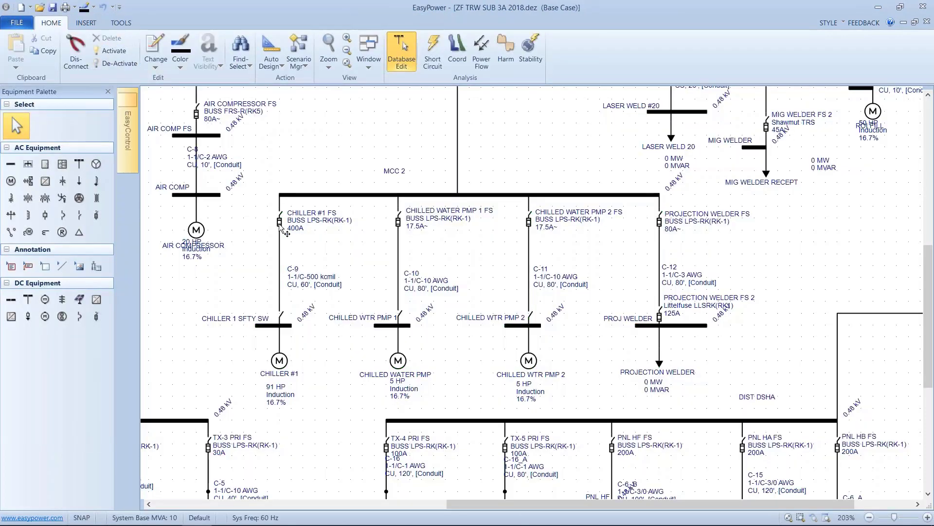
# Calculate the short-circuit ratings of the CHILLER #1 FS fused switch in its equipment data.
pyautogui.doubleClick(280, 224)
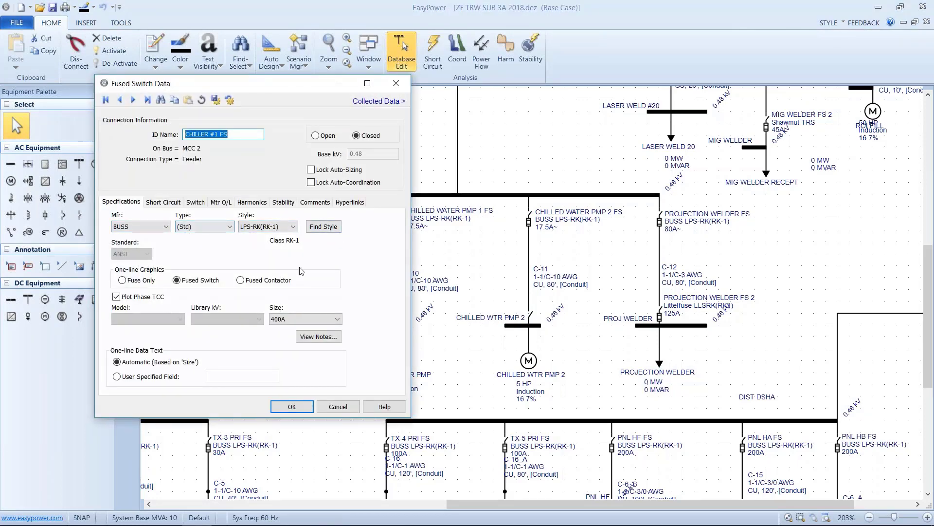
pyautogui.click(166, 202)
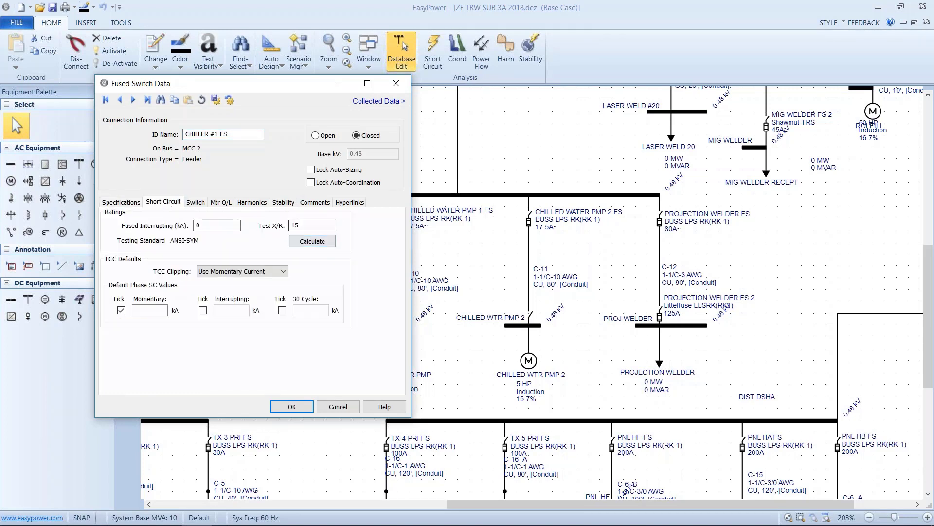
pyautogui.click(311, 241)
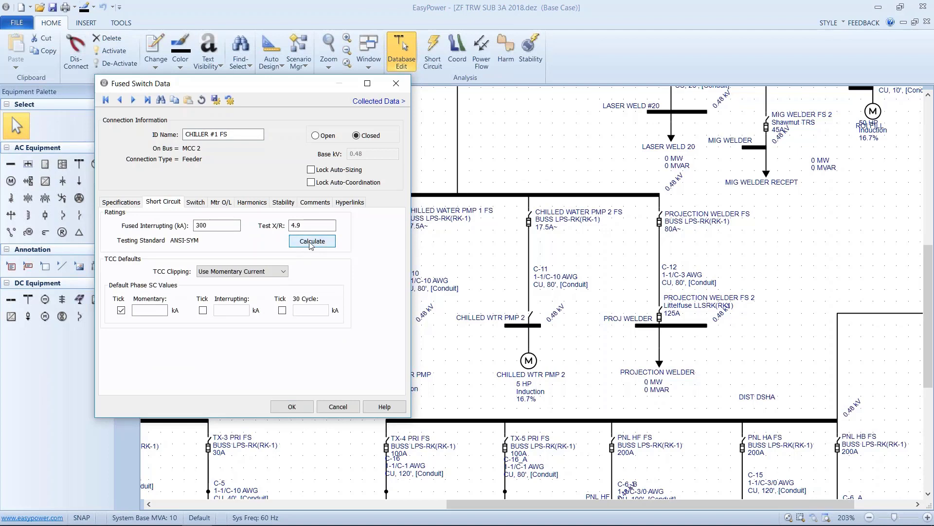
# Set the CHILLER #1 FS Test X/R to 0 and recalculate its short-circuit ratings.
pyautogui.moveTo(311, 225); pyautogui.dragTo(261, 235)
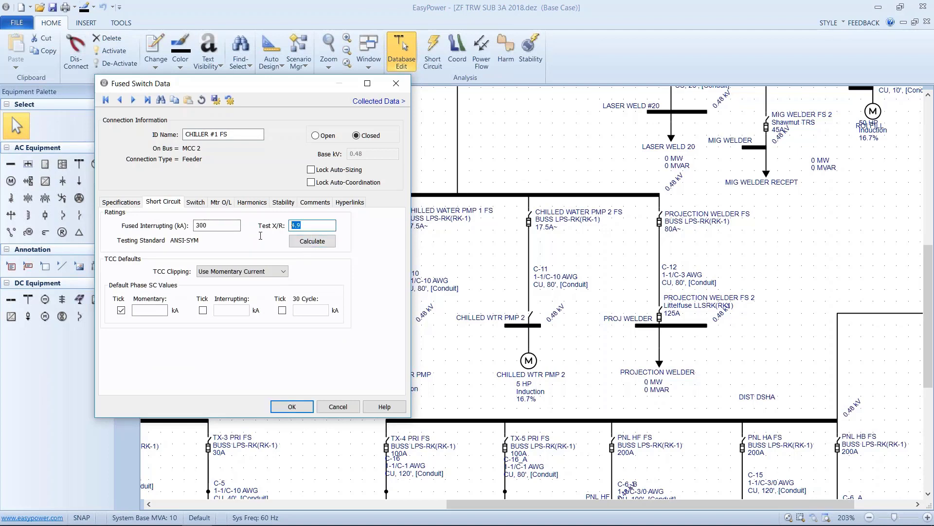
pyautogui.write('0')
pyautogui.click(302, 243)
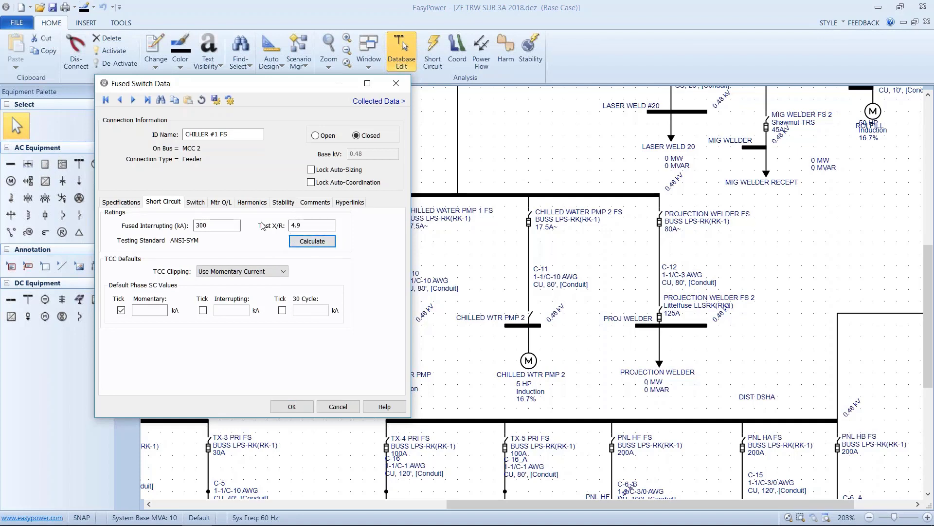
# Review the fuse specifications and short-circuit ratings of the CHILLER #1 FS fused switch and accept its data.
pyautogui.click(138, 202)
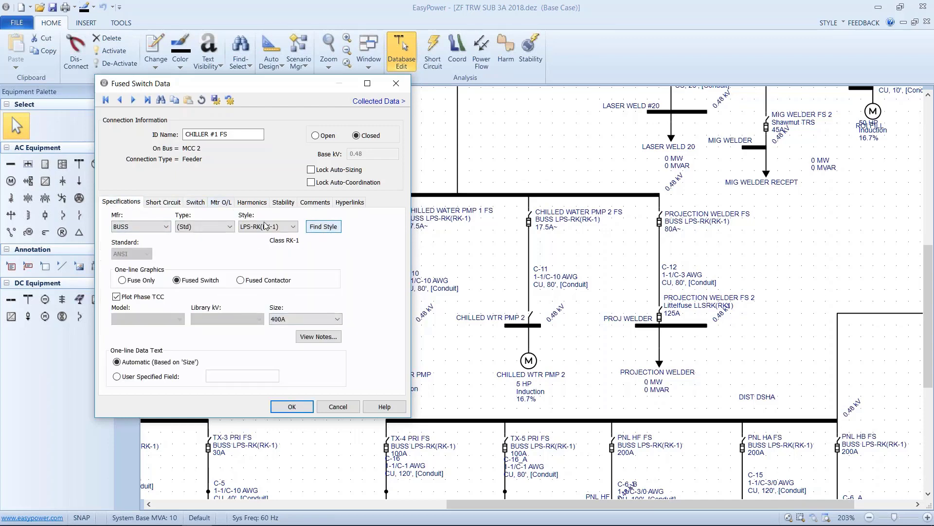
pyautogui.click(163, 202)
pyautogui.click(292, 226)
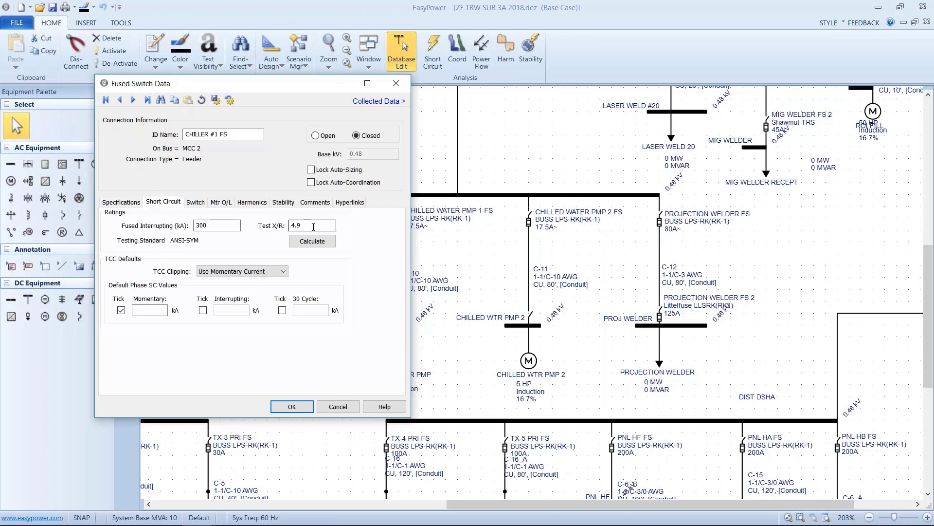
pyautogui.moveTo(304, 224); pyautogui.dragTo(259, 236)
pyautogui.click(292, 407)
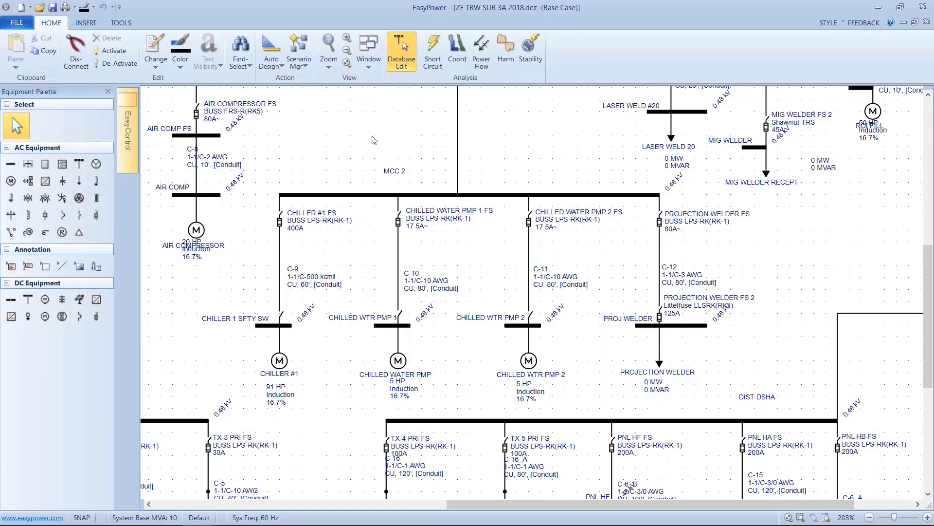
# Switch to short-circuit analysis and fault the MCC 2 bus together with its four downstream load buses.
pyautogui.click(434, 50)
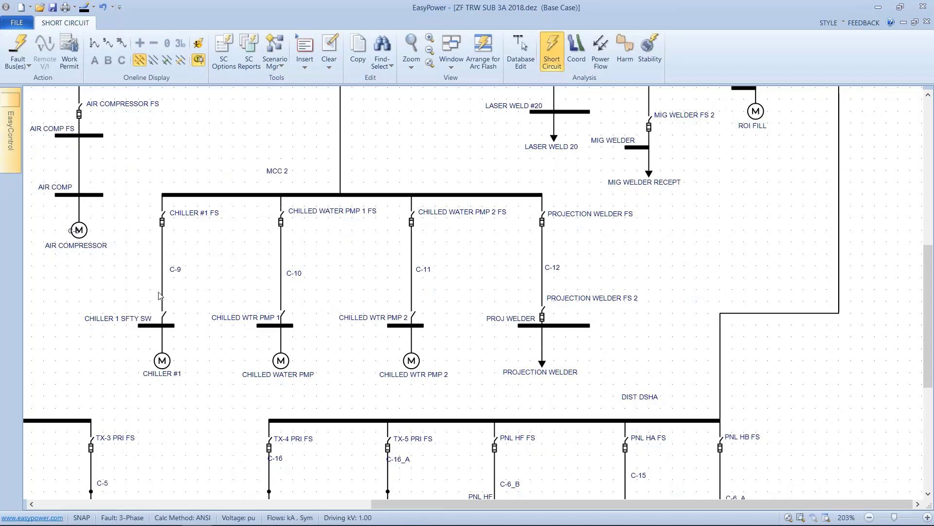
pyautogui.moveTo(141, 152); pyautogui.dragTo(560, 379)
pyautogui.click(27, 46)
pyautogui.click(21, 92)
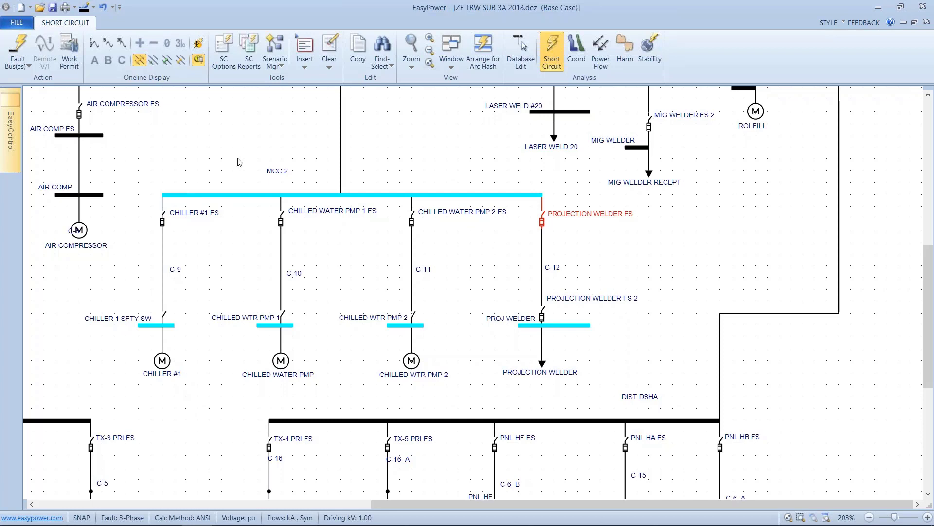
# Review the equipment duty threshold in the short-circuit control settings and close the options.
pyautogui.click(227, 45)
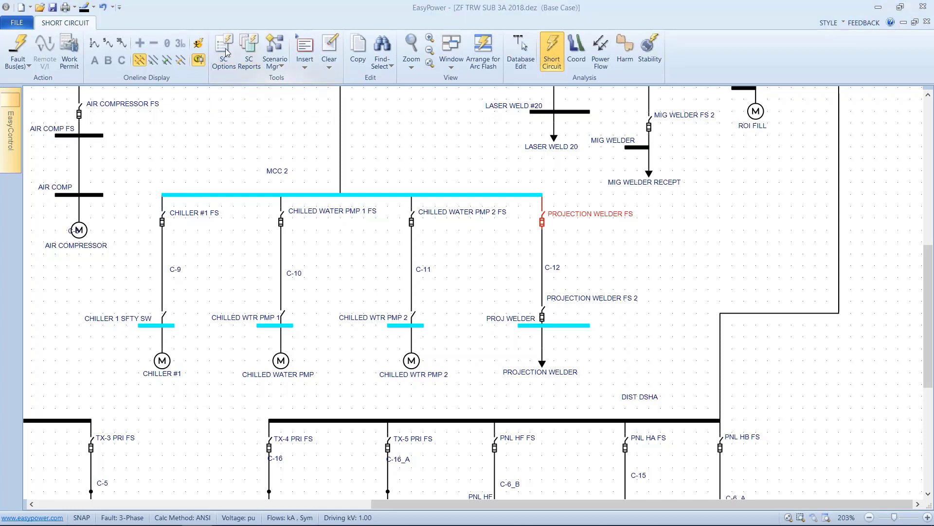
pyautogui.moveTo(324, 88); pyautogui.dragTo(470, 90)
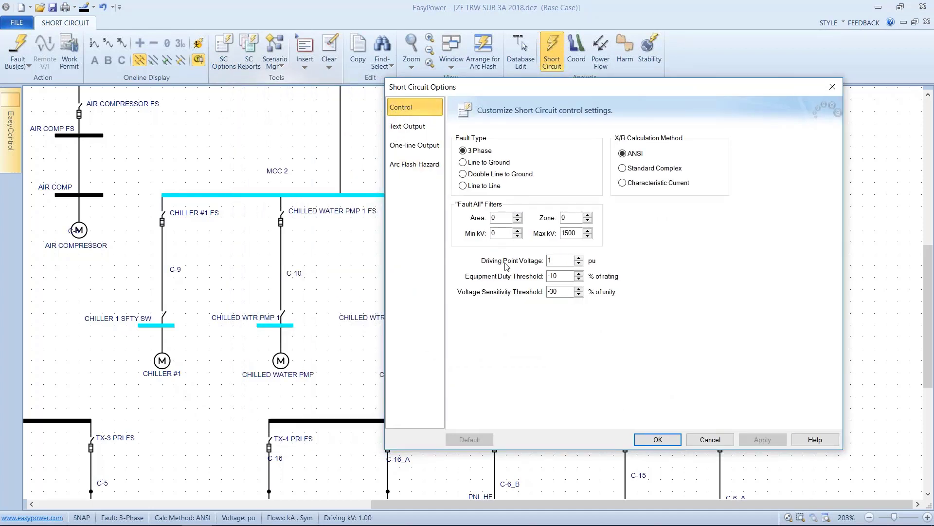
pyautogui.click(550, 276)
pyautogui.moveTo(615, 90); pyautogui.dragTo(583, 109)
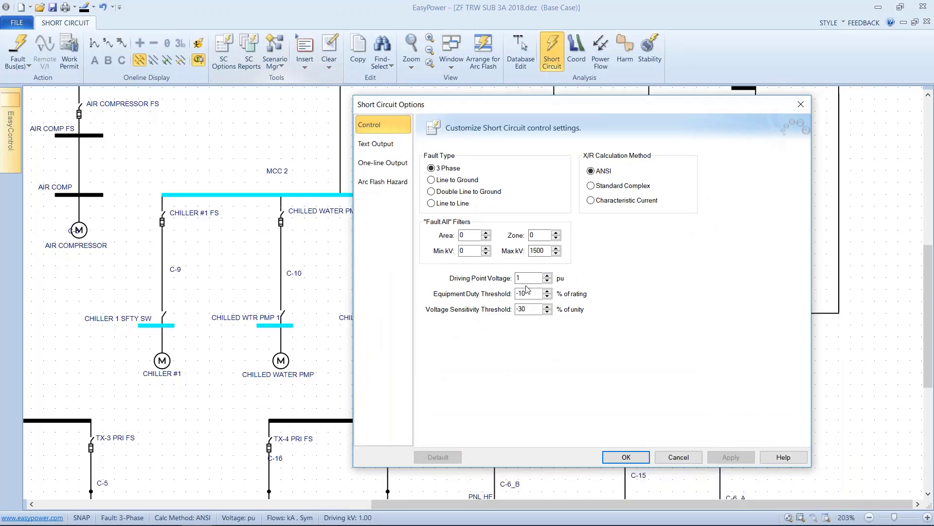
pyautogui.click(622, 457)
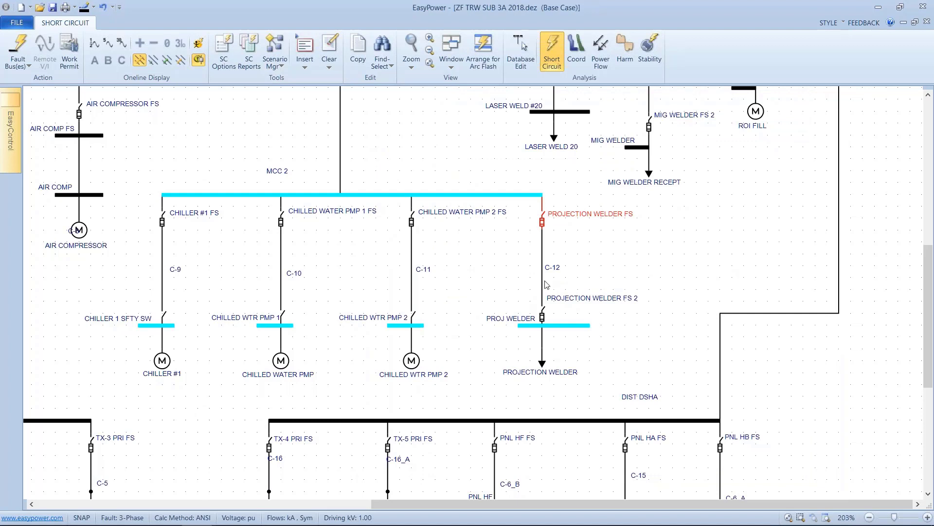
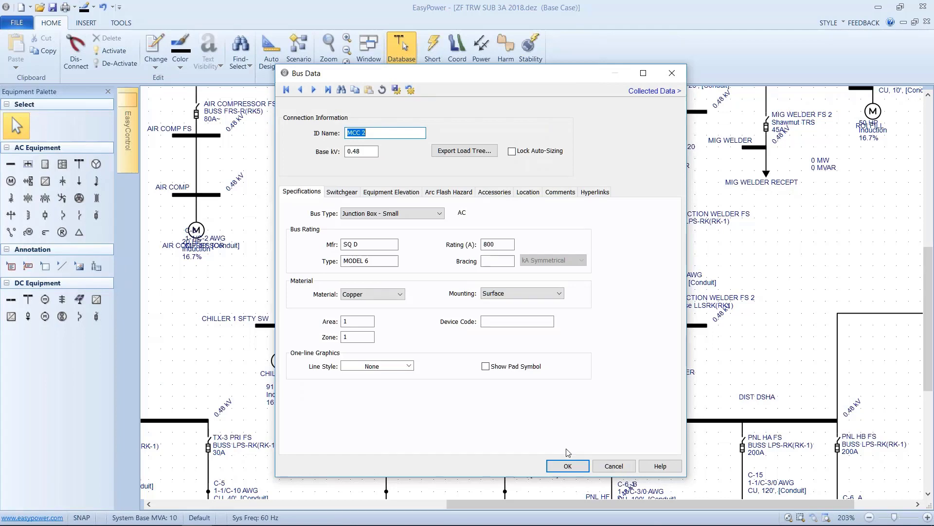
# Accept the MCC 2 bus data, open the Stdlib.mdb device library and examine its arc flash hazard defaults.
pyautogui.click(567, 465)
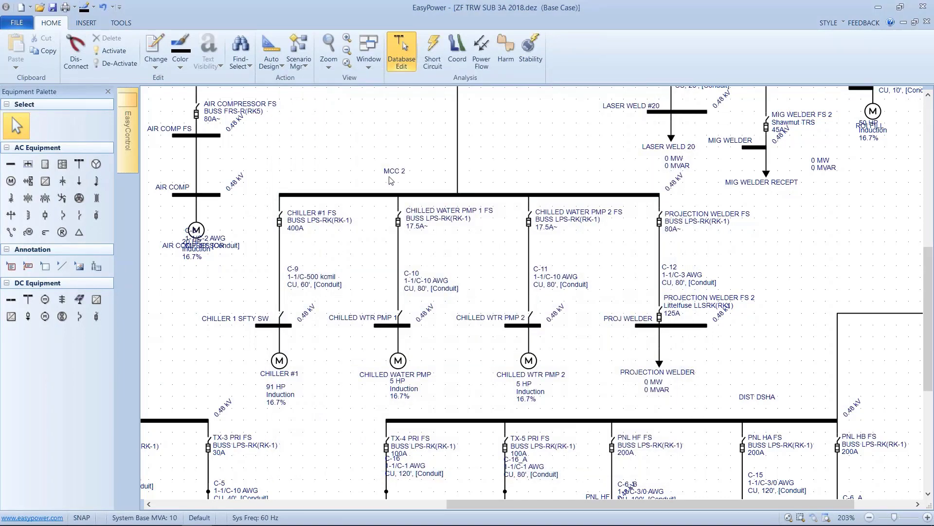
pyautogui.click(11, 27)
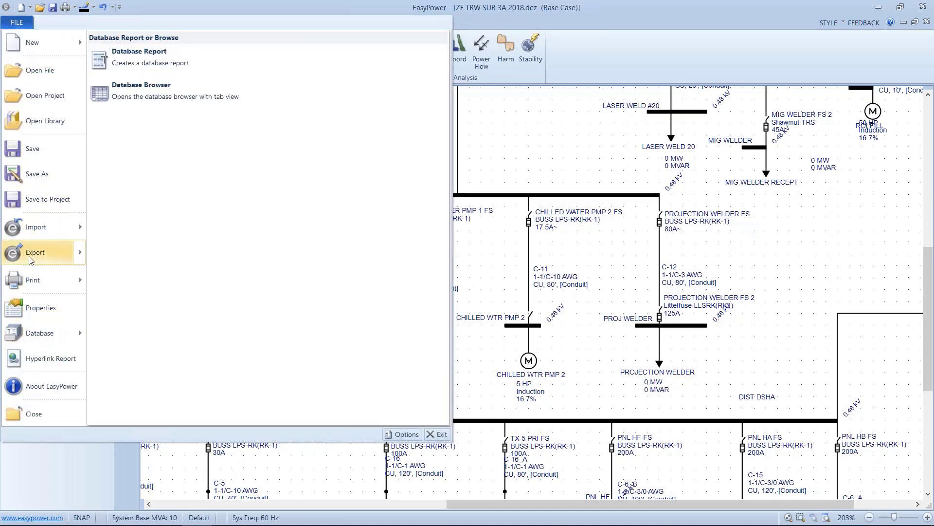
pyautogui.click(39, 125)
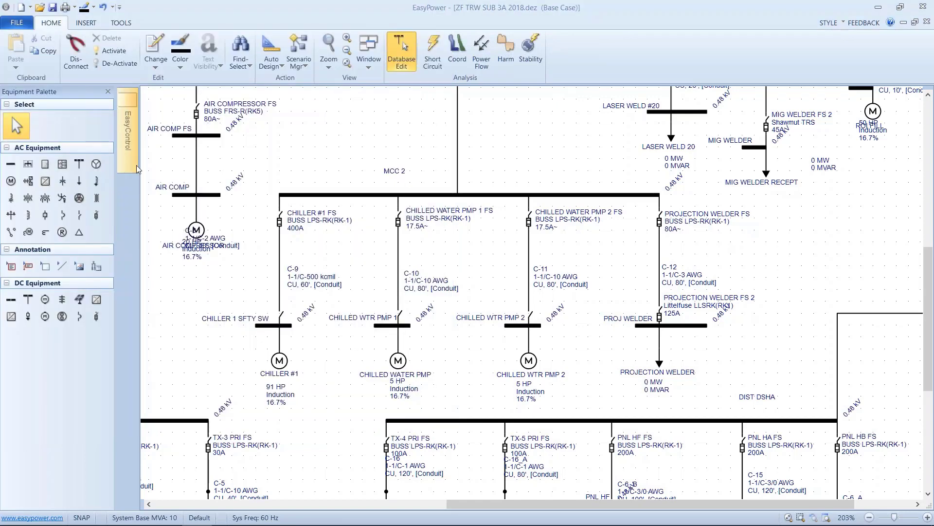
pyautogui.click(134, 140)
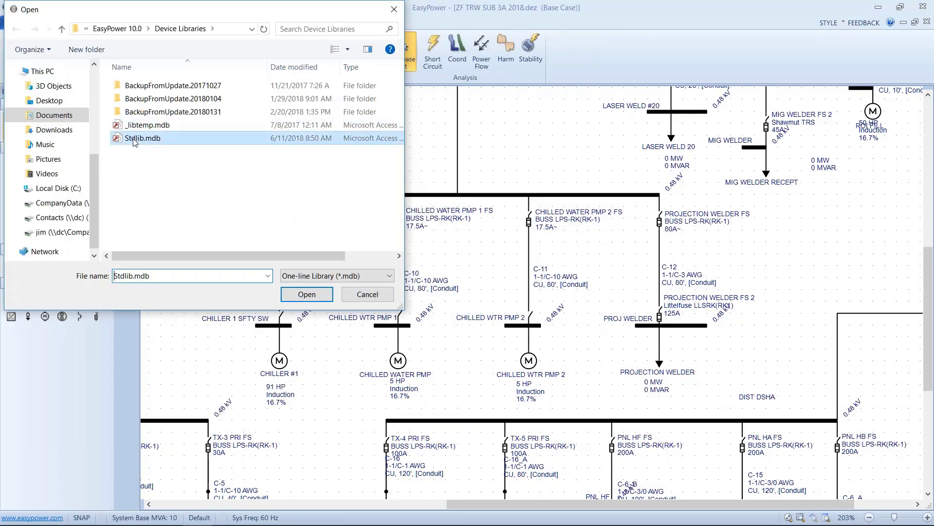
pyautogui.click(287, 294)
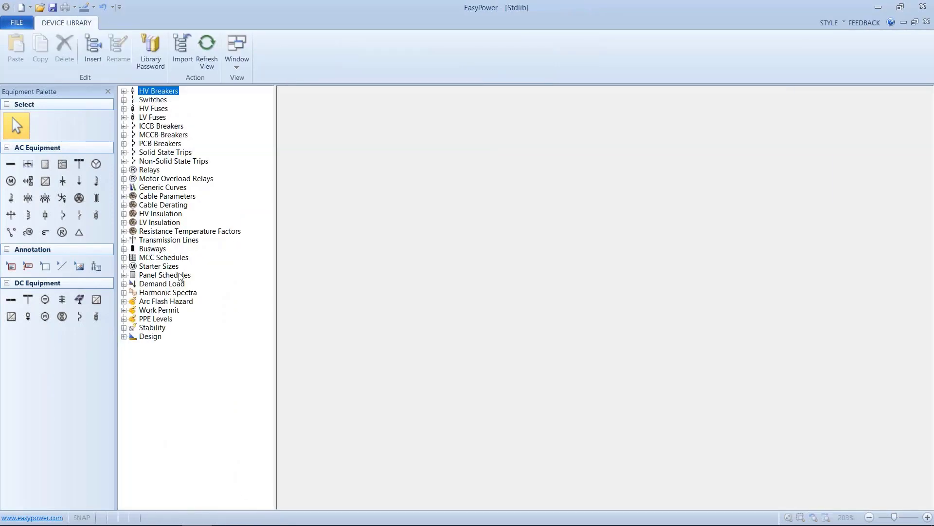
pyautogui.click(124, 301)
pyautogui.click(145, 311)
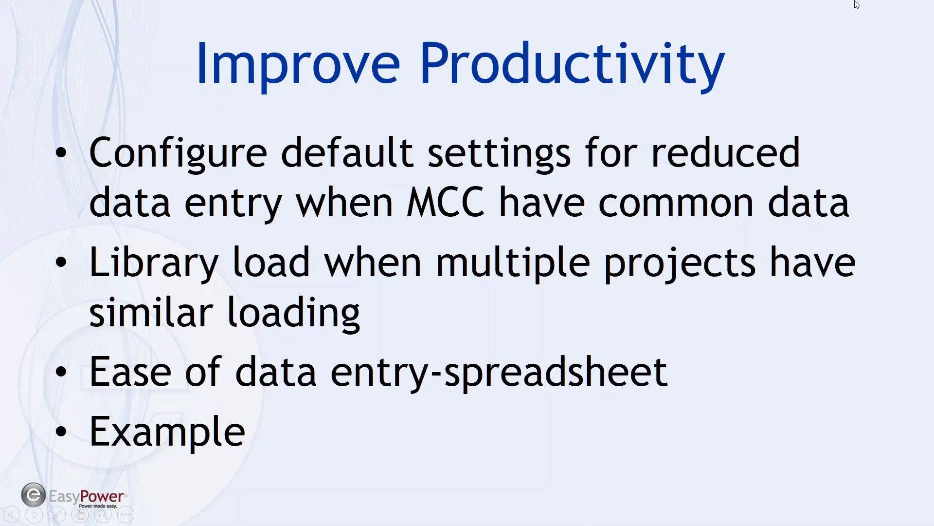
# Switch from the slides back to EasyPower and close the device library.
pyautogui.hotkey('alt', 'Tab')
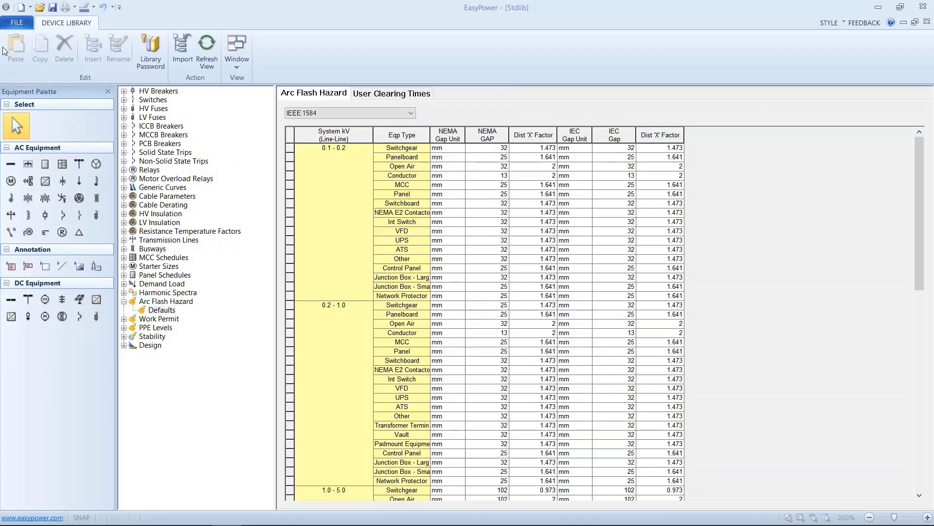
pyautogui.click(20, 23)
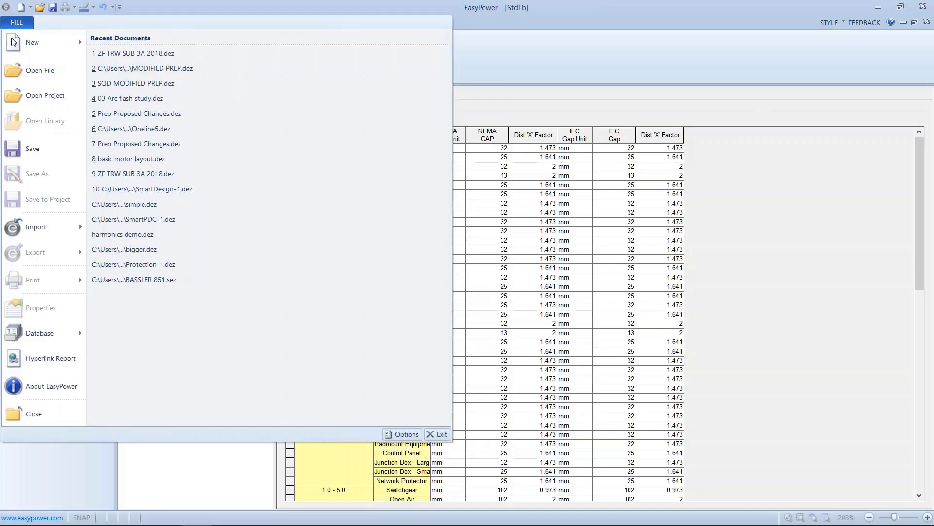
pyautogui.click(34, 411)
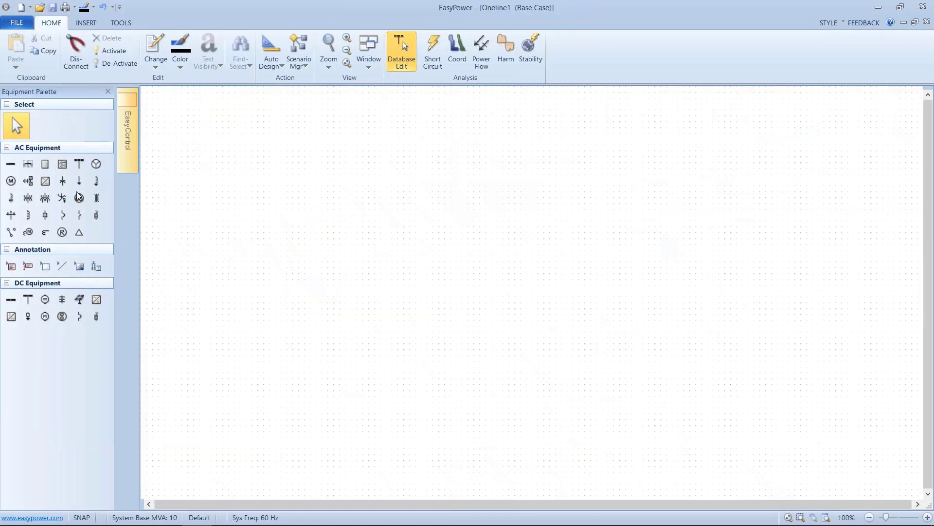
# Place a utility on the blank one-line and connect a cable below it through a 0.48 kV bus.
pyautogui.click(79, 164)
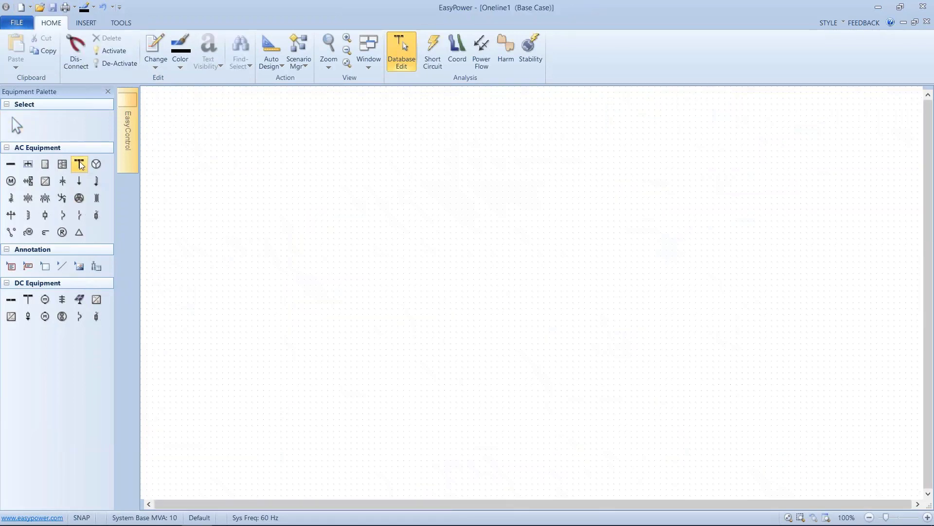
pyautogui.click(474, 209)
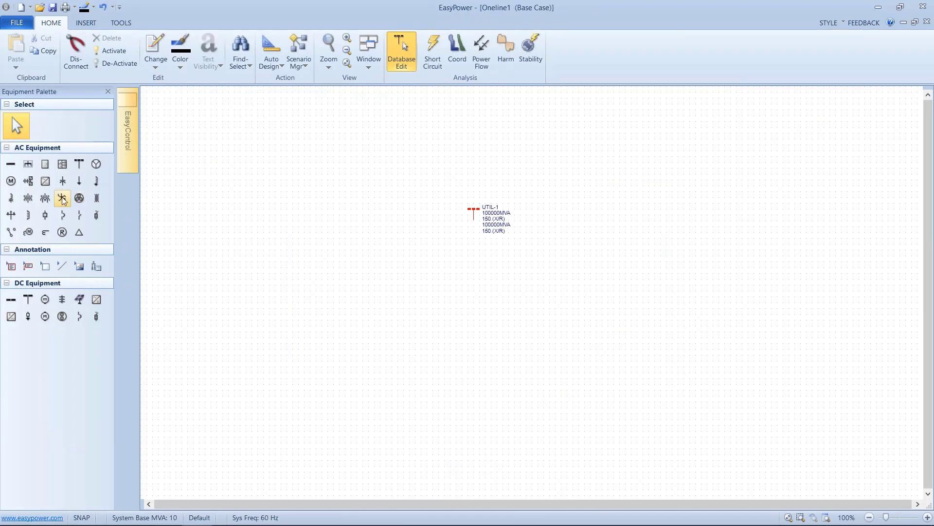
pyautogui.click(79, 198)
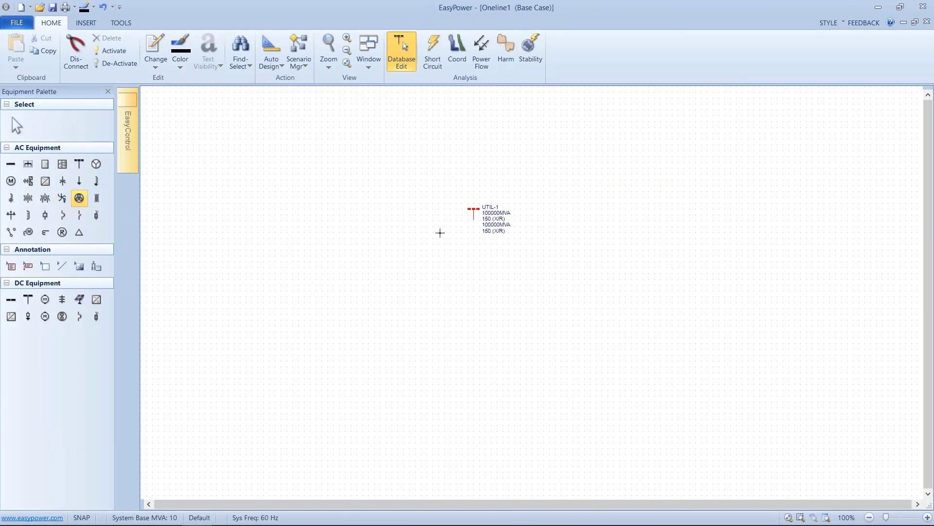
pyautogui.click(473, 219)
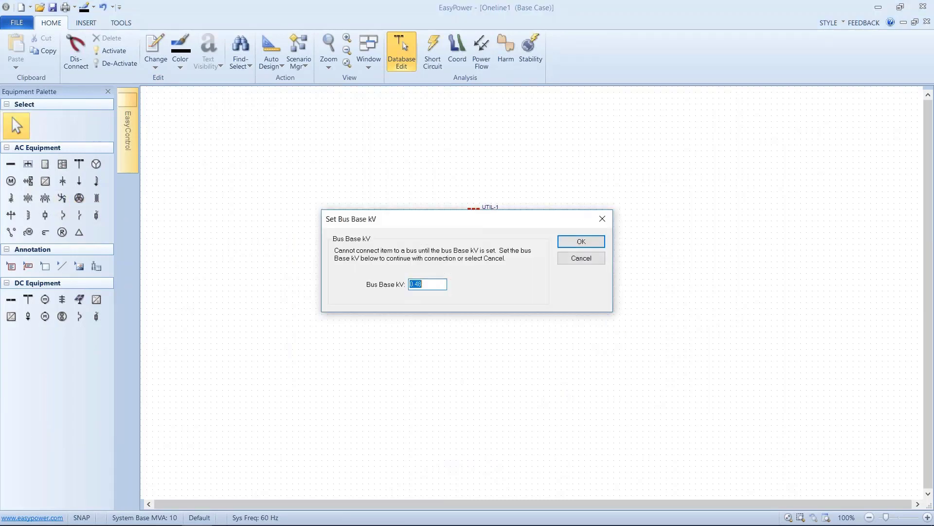
pyautogui.click(577, 241)
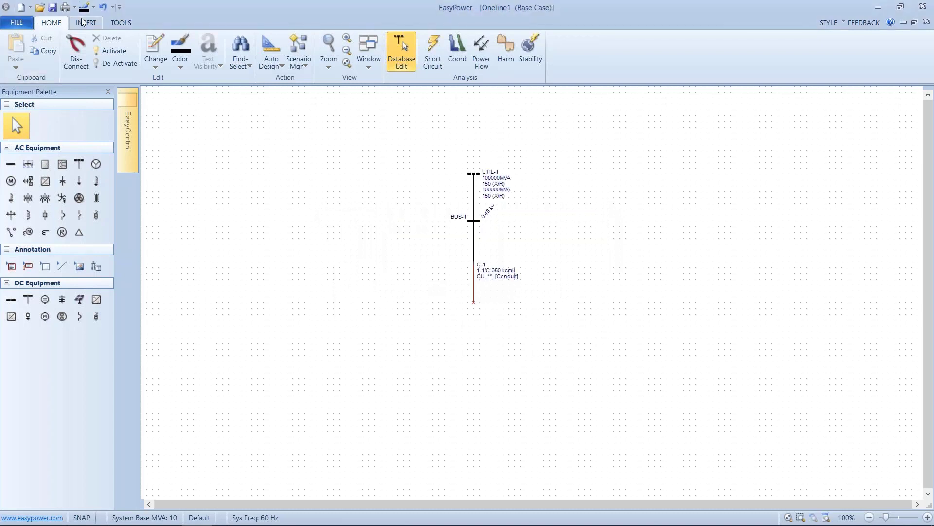
# In the equipment defaults for motor control centers, set the manufacturer to SQD and the type to MODEL.
pyautogui.click(121, 23)
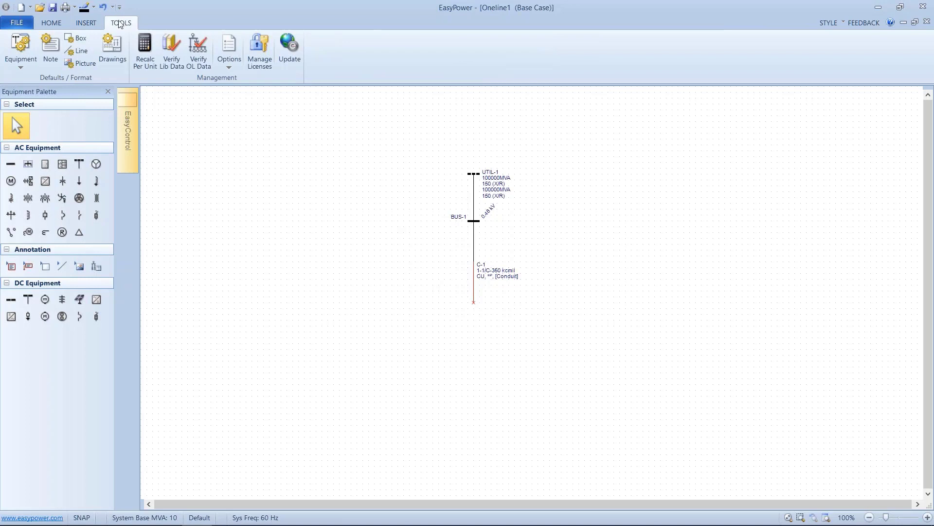
pyautogui.click(28, 63)
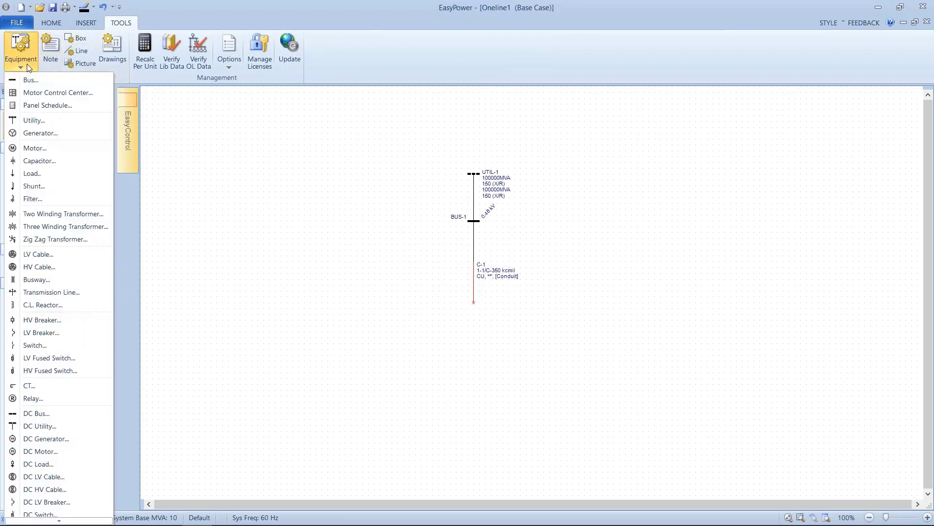
pyautogui.click(25, 93)
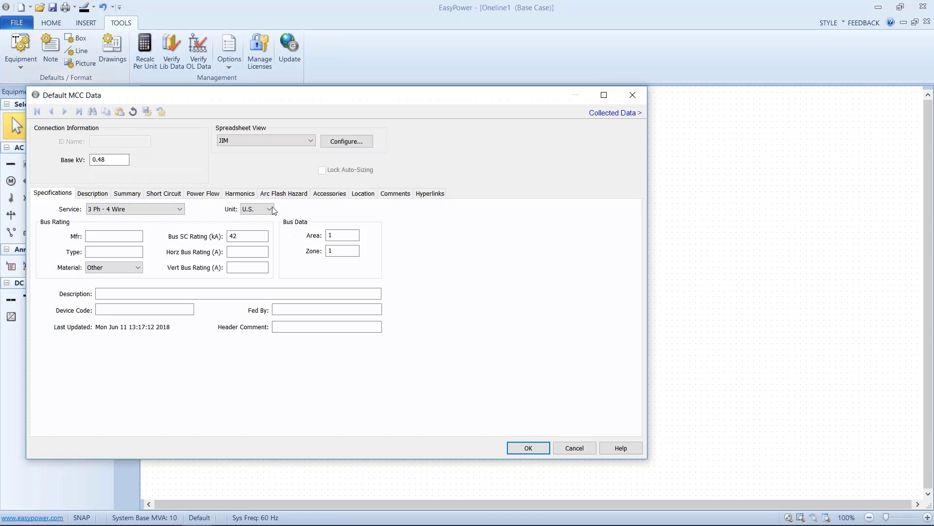
pyautogui.click(111, 236)
pyautogui.press('Tab')
pyautogui.write('sq')
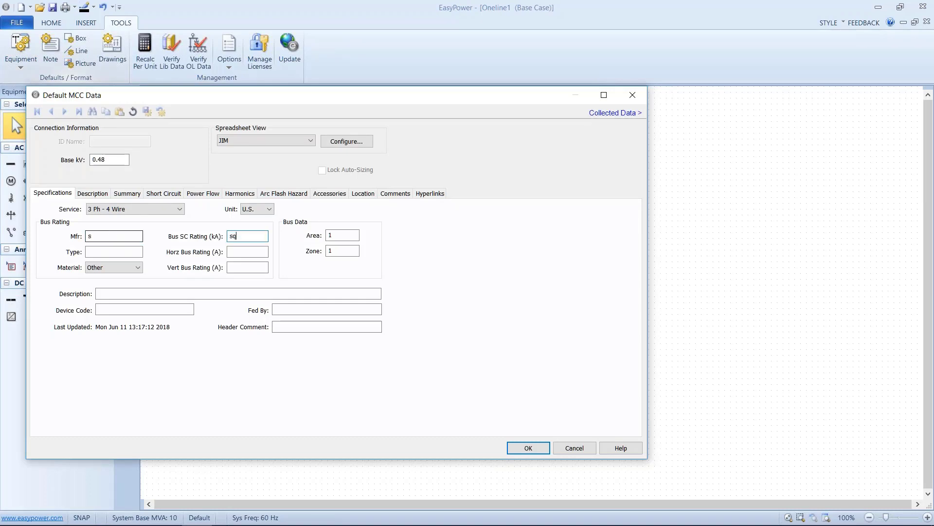
pyautogui.write('d')
pyautogui.click(105, 237)
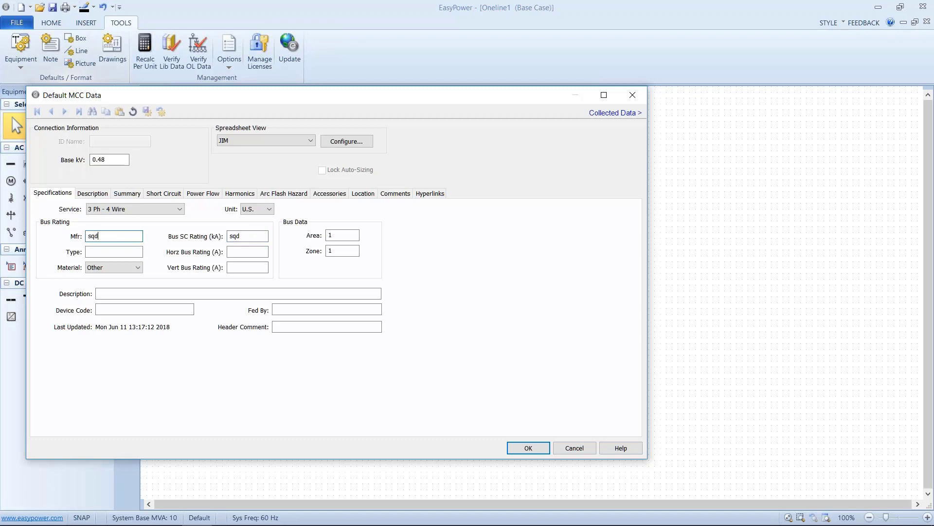
pyautogui.press('BackSpace')
pyautogui.write('SDQD')
pyautogui.press('BackSpace')
pyautogui.press('BackSpace')
pyautogui.click(94, 251)
pyautogui.write('MODEL')
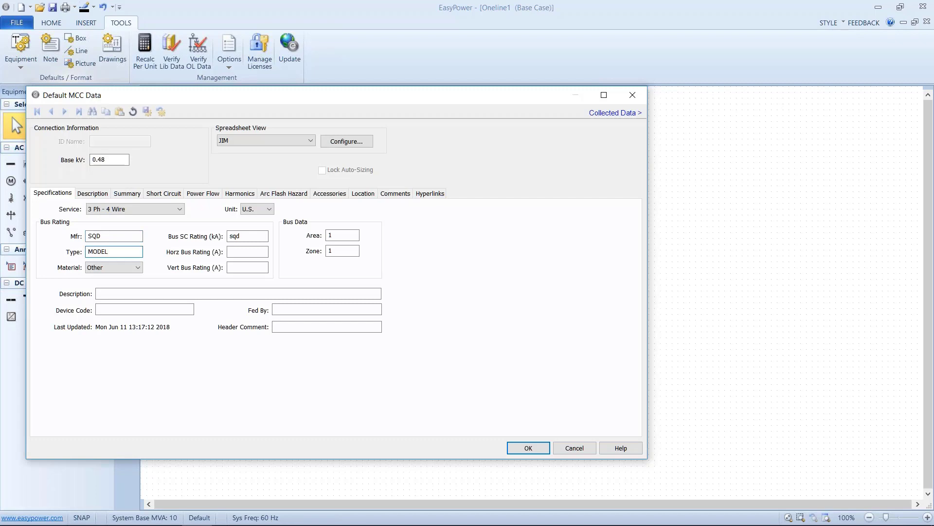
# Set the default MCC bus short-circuit rating to 42 kA, horizontal bus to 800 A and vertical bus to 1200 A, and accept.
pyautogui.click(225, 236)
pyautogui.moveTo(224, 236); pyautogui.dragTo(215, 237)
pyautogui.write('42')
pyautogui.click(244, 249)
pyautogui.write('800')
pyautogui.click(238, 268)
pyautogui.write('1200')
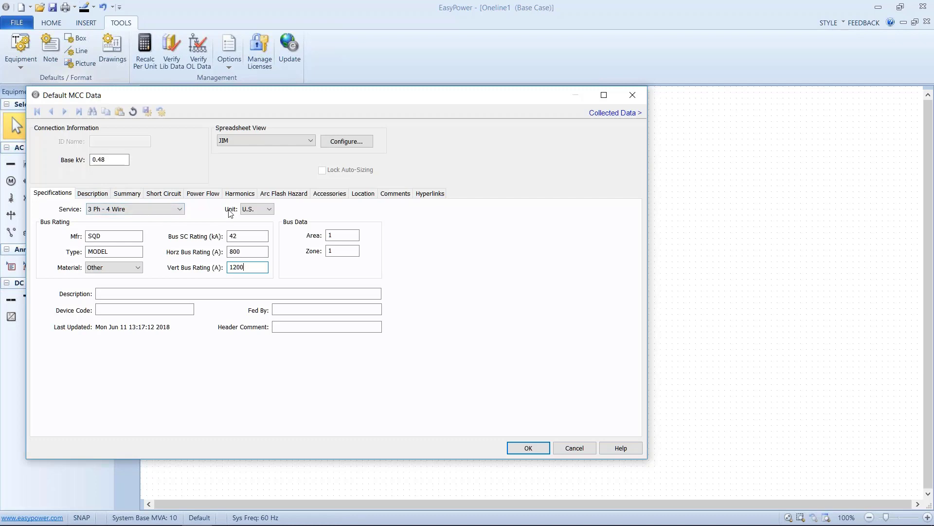
pyautogui.click(528, 448)
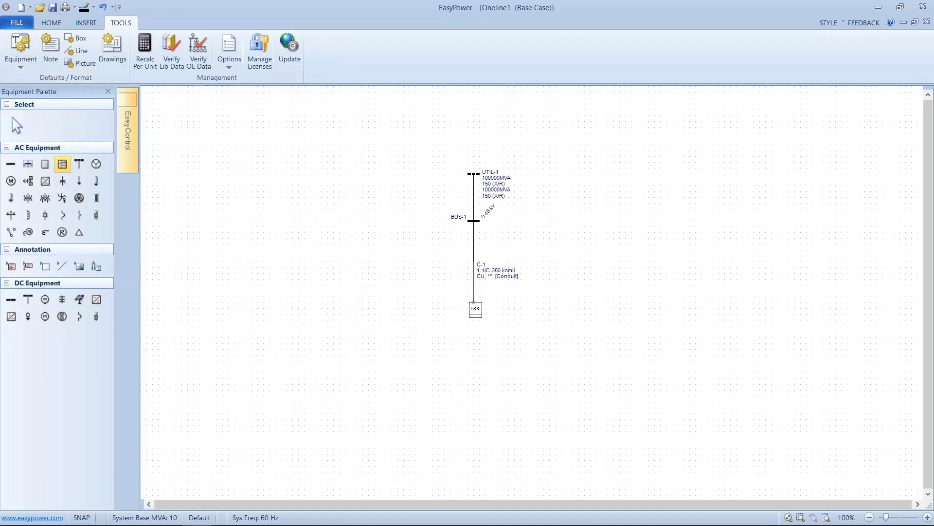
# Place a motor control center at the open end of cable C-1 and open its data.
pyautogui.click(475, 308)
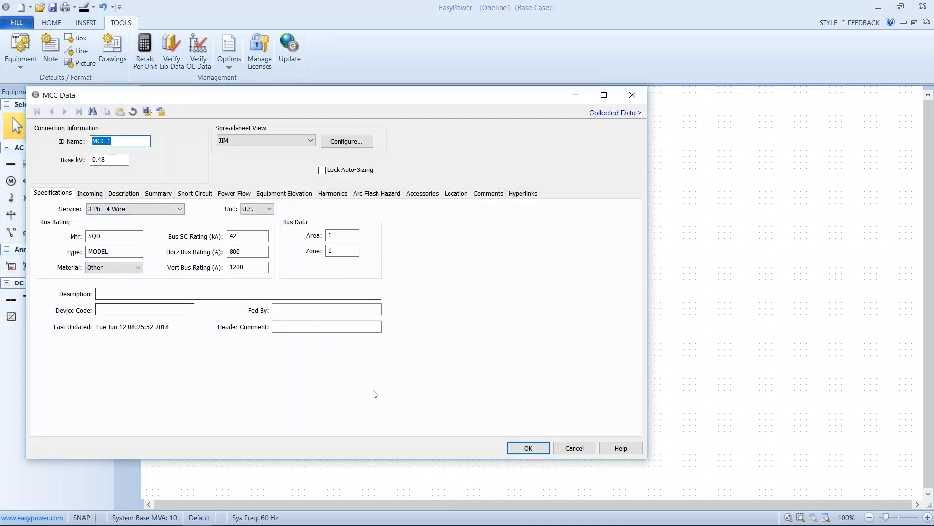
pyautogui.click(530, 446)
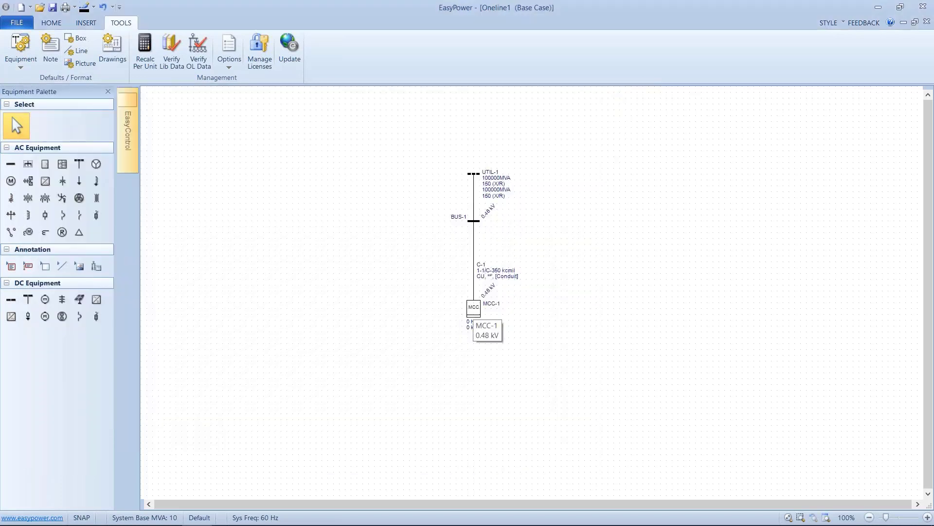
pyautogui.doubleClick(474, 308)
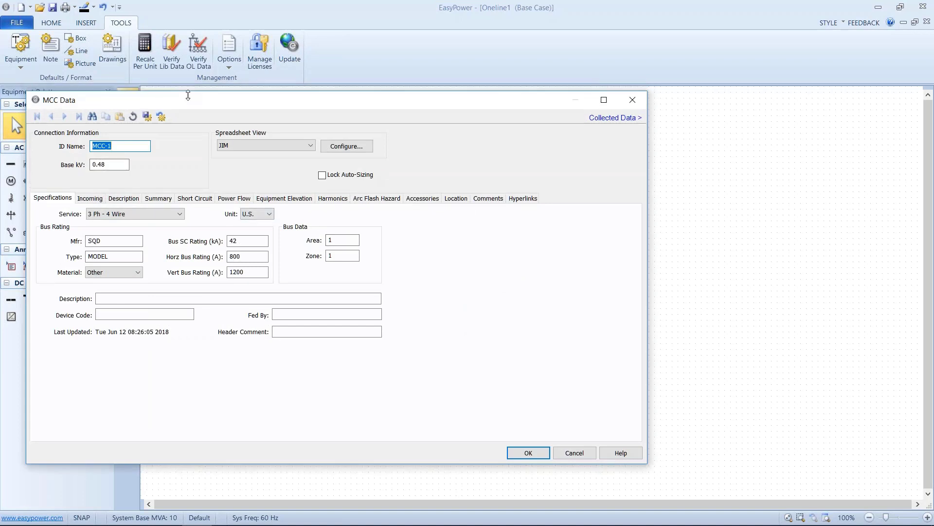
# Set the incoming branch of MCC-1 to Cbl:C-1.
pyautogui.moveTo(233, 97); pyautogui.dragTo(342, 95)
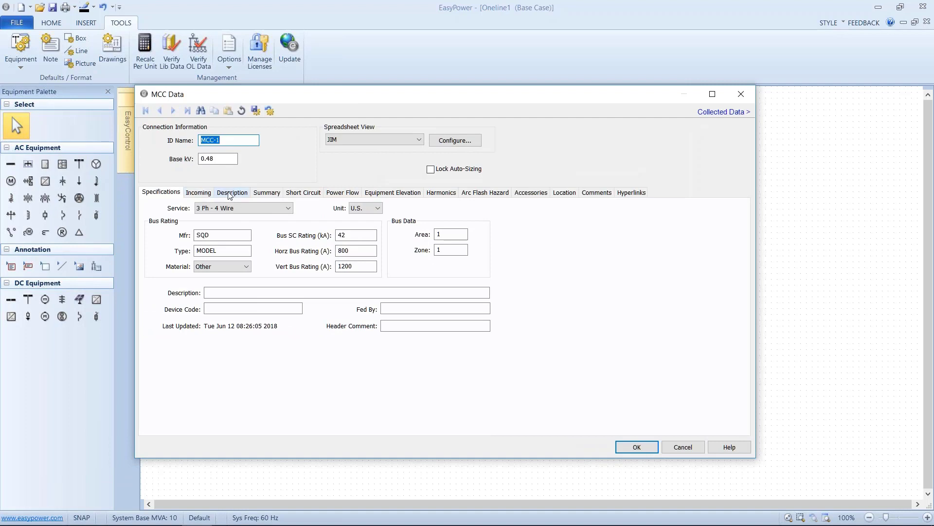
pyautogui.click(212, 197)
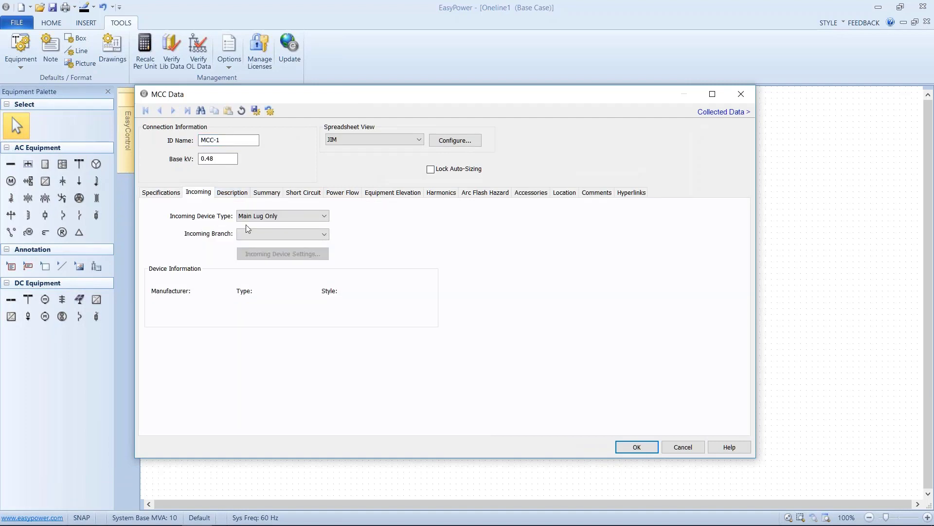
pyautogui.click(273, 234)
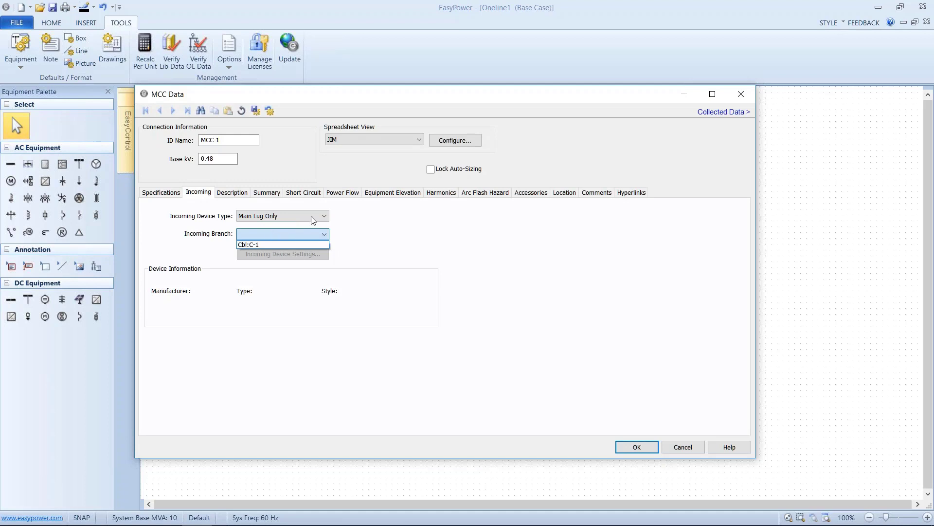
pyautogui.click(284, 244)
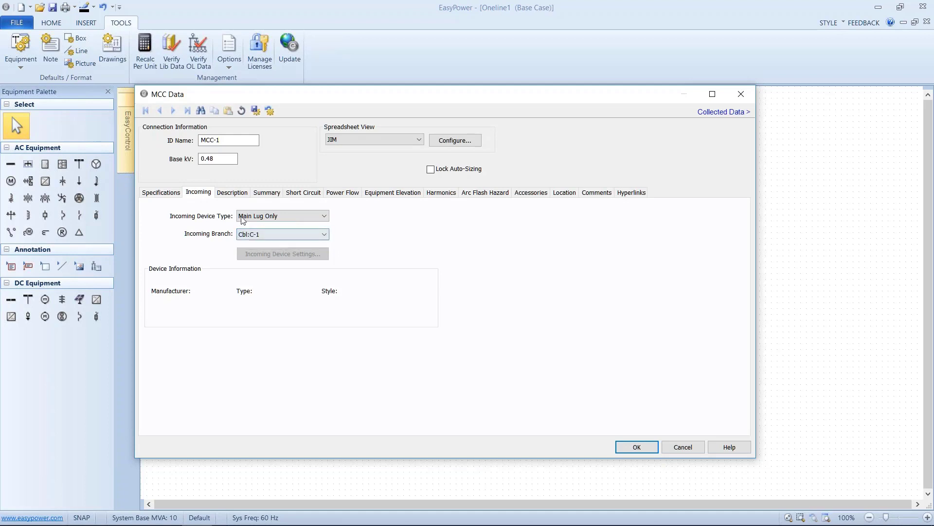
# Create the load spreadsheet in the MCC-1 description with 6 circuit rows.
pyautogui.click(230, 194)
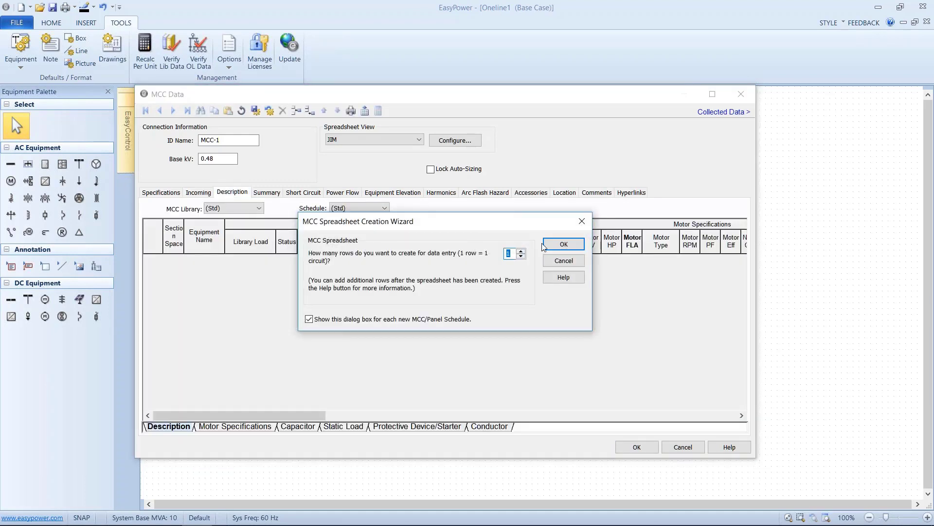
pyautogui.write('6')
pyautogui.click(568, 243)
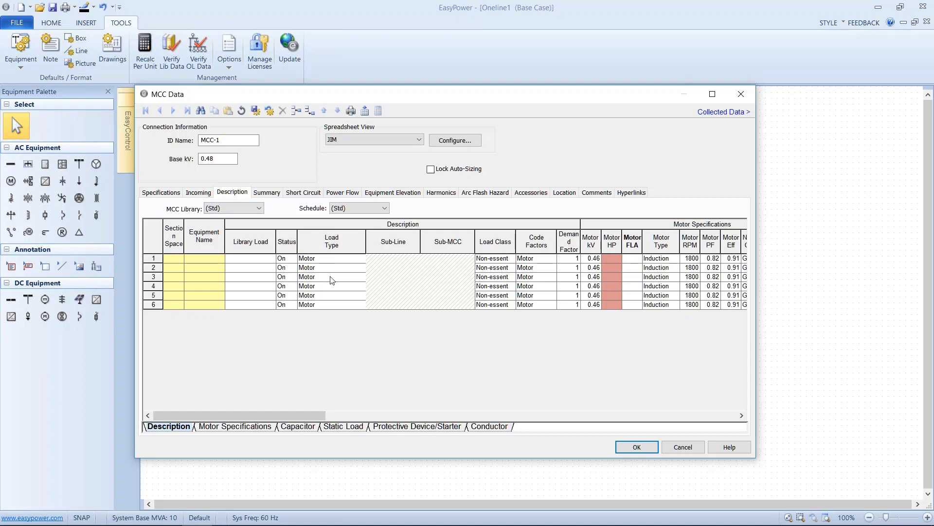
# Choose the MCC TEST library and the 480 GENERIC schedule for the load spreadsheet.
pyautogui.click(258, 208)
pyautogui.click(244, 227)
pyautogui.click(359, 210)
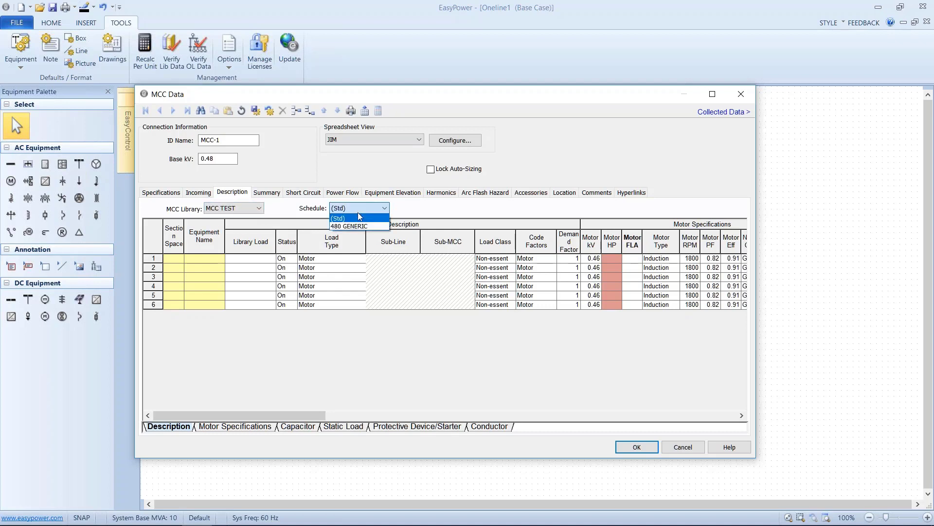
pyautogui.click(354, 224)
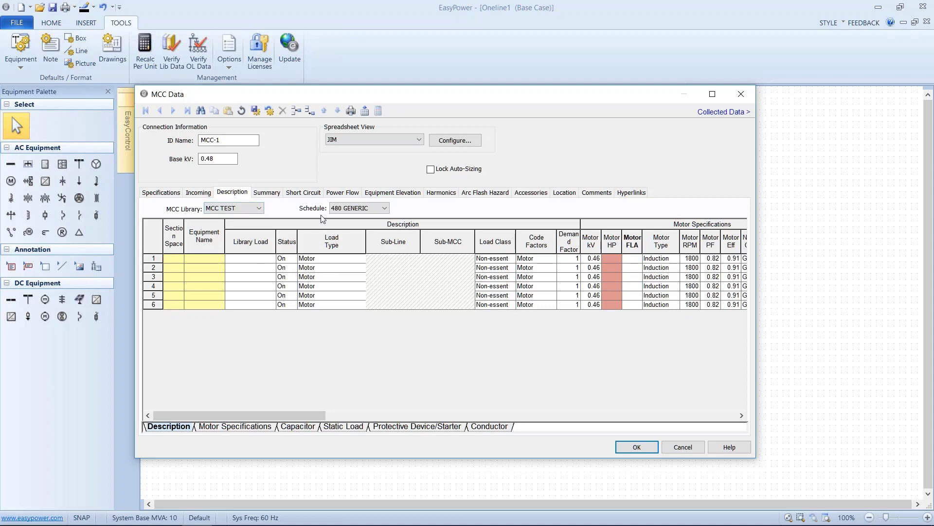
# Assign the 1 HP library load to row 1 and review its motor, protective device and conductor data.
pyautogui.click(267, 260)
pyautogui.click(272, 259)
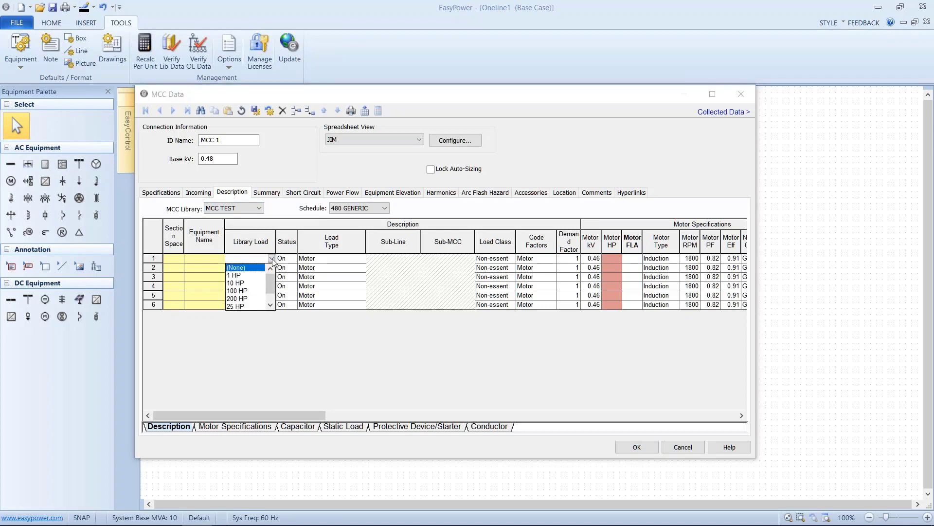
pyautogui.click(249, 276)
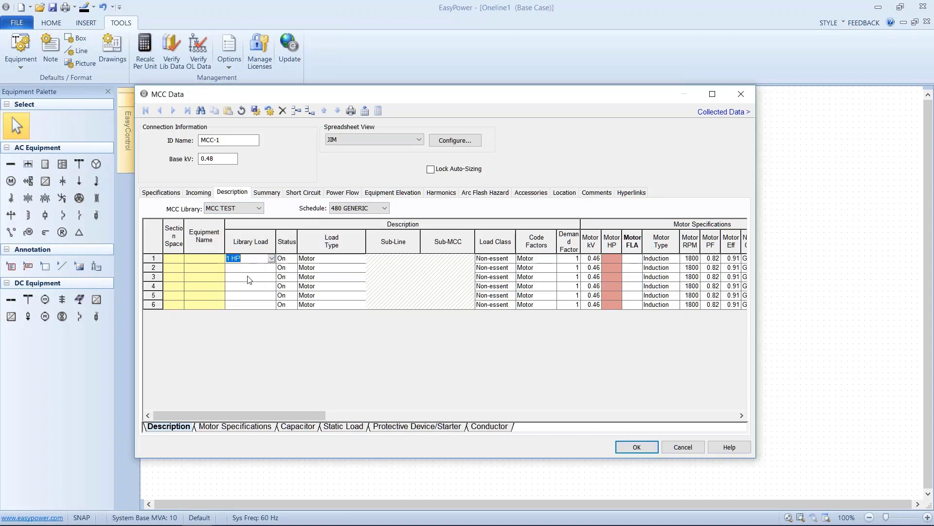
pyautogui.click(256, 270)
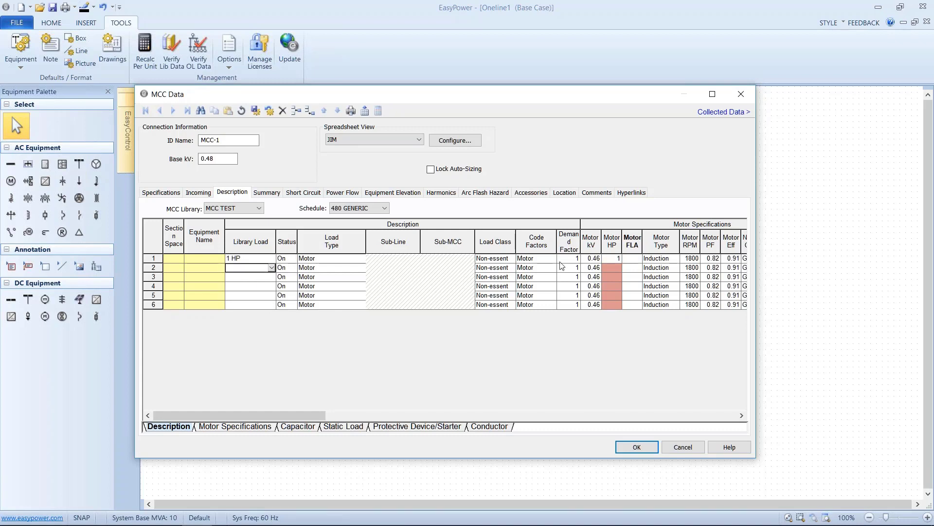
pyautogui.click(320, 414)
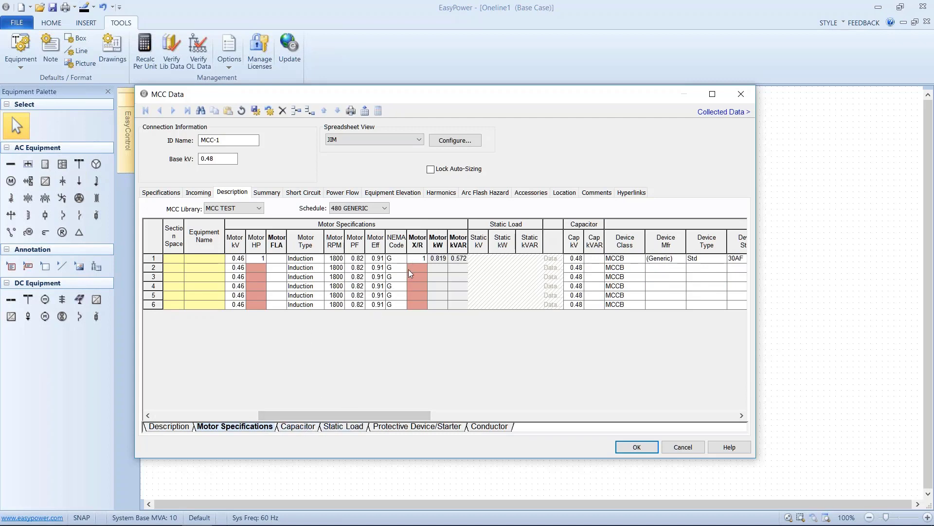
pyautogui.click(380, 426)
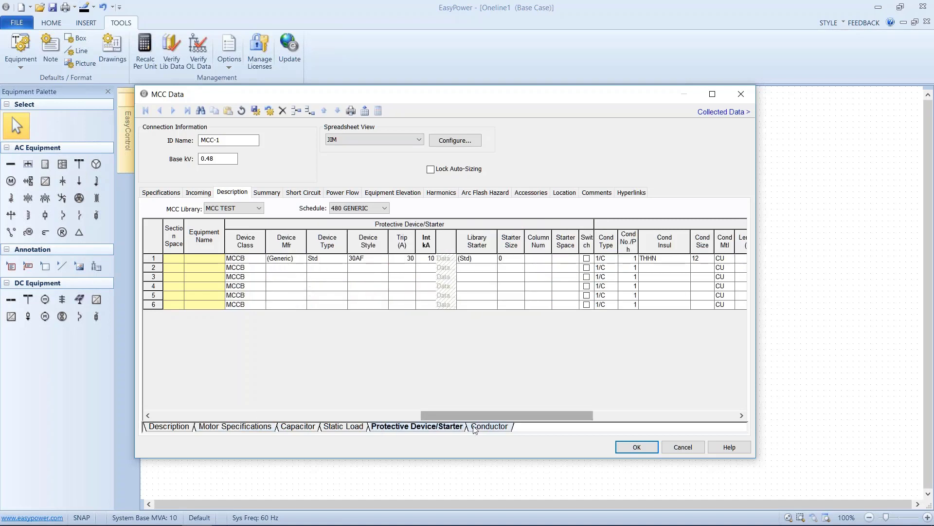
pyautogui.click(488, 426)
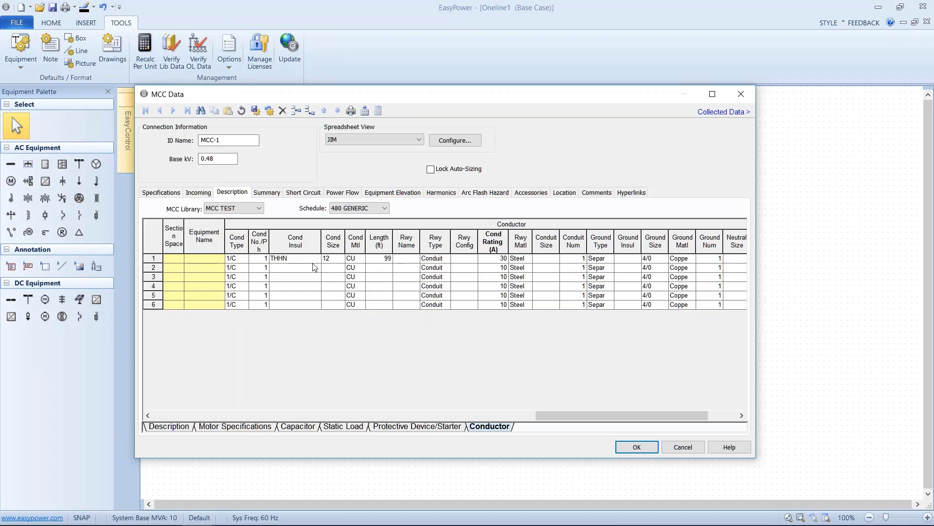
pyautogui.click(183, 426)
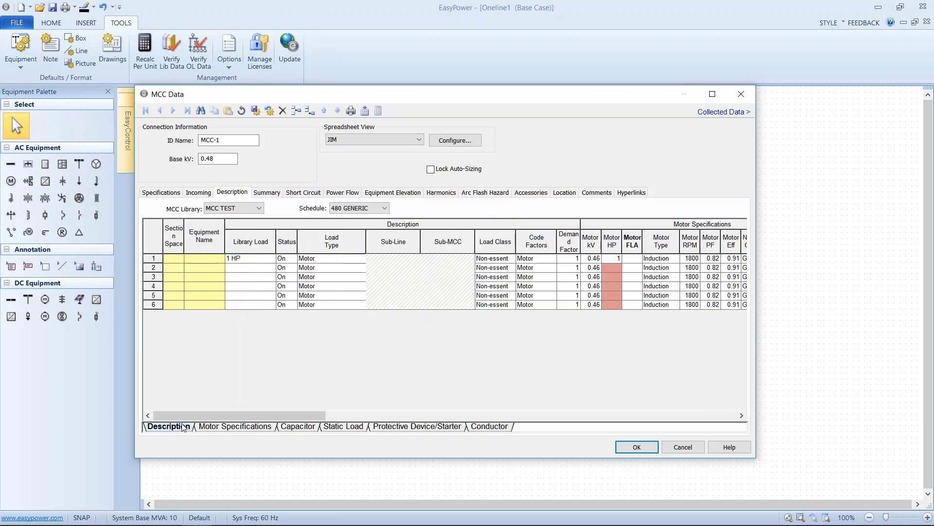
# Assign the library loads 10 HP to row 2, 200 HP to row 3 and 25 HP to row 4.
pyautogui.click(228, 268)
pyautogui.click(270, 269)
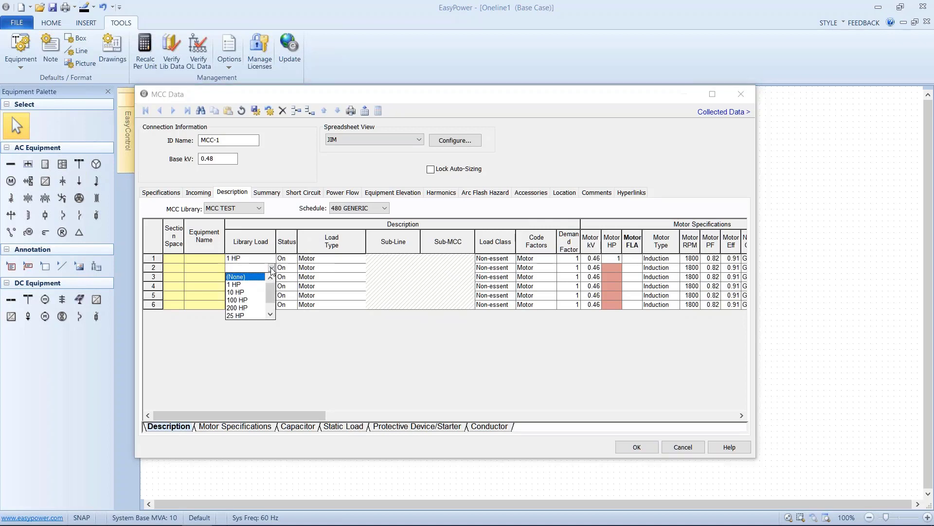
pyautogui.click(245, 292)
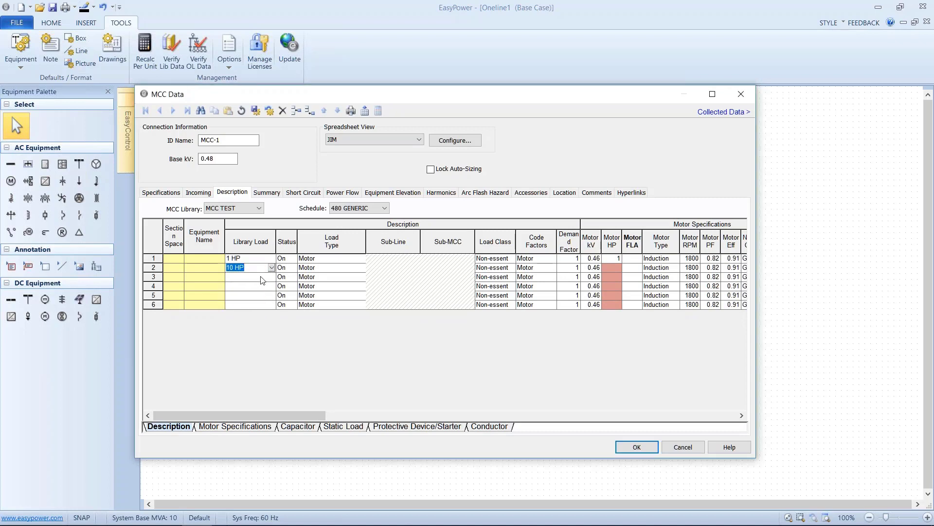
pyautogui.click(263, 278)
pyautogui.click(271, 278)
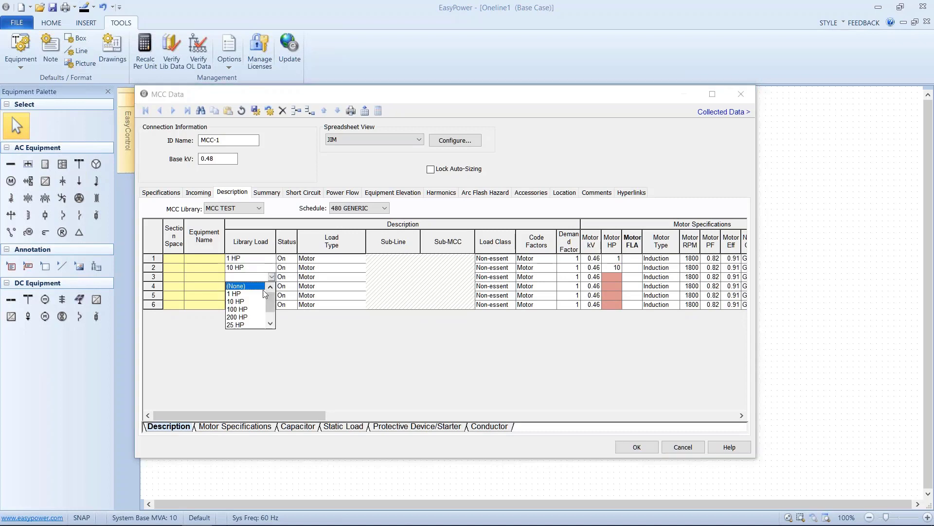
pyautogui.click(241, 319)
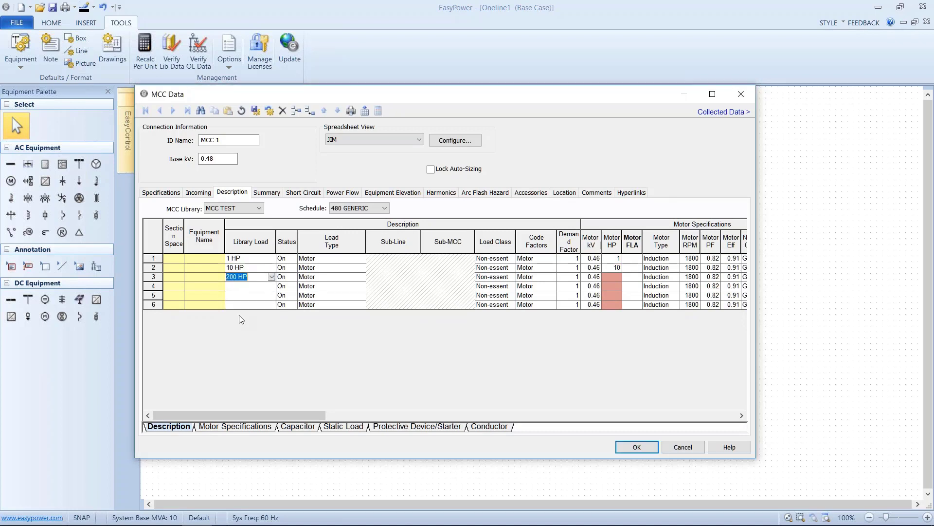
pyautogui.click(255, 288)
pyautogui.click(272, 287)
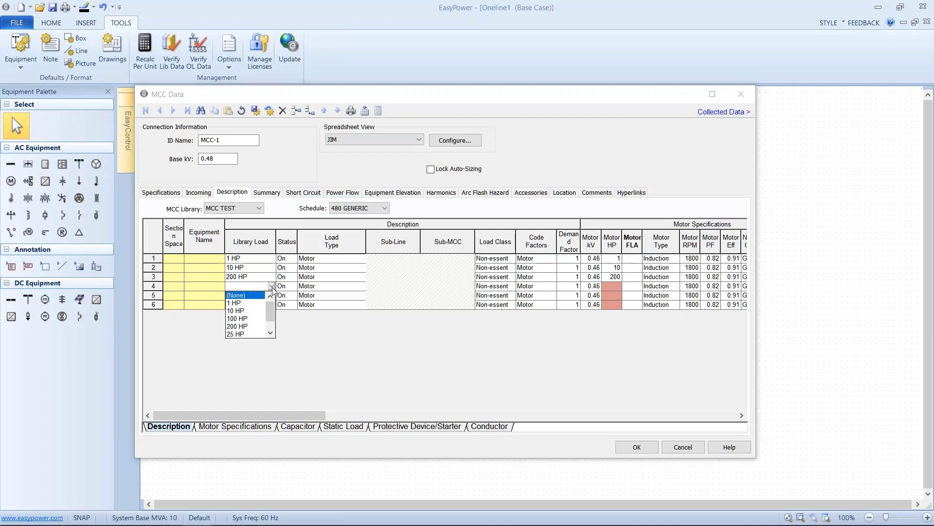
pyautogui.click(246, 334)
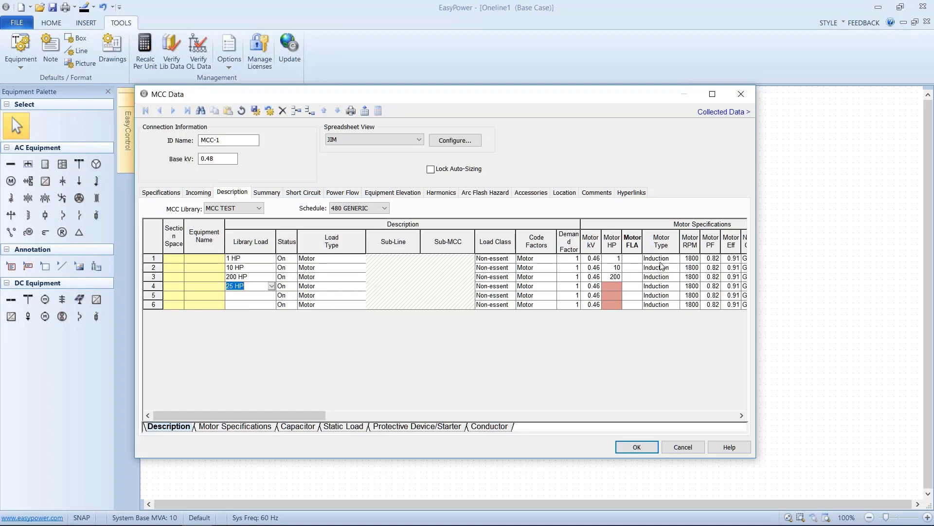
# Examine the load types available for the 1 HP load in row 1, including the TCC and Hp group options.
pyautogui.click(335, 259)
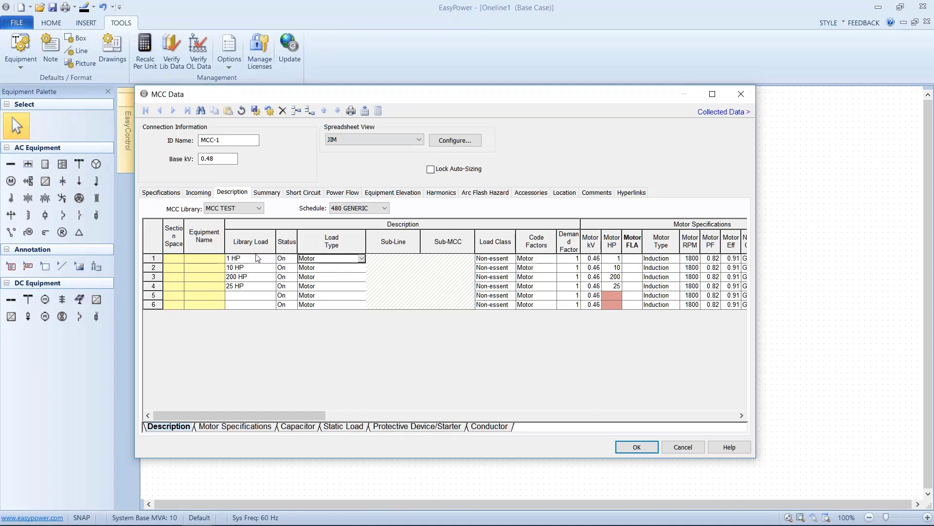
pyautogui.click(363, 263)
pyautogui.click(363, 264)
pyautogui.click(362, 258)
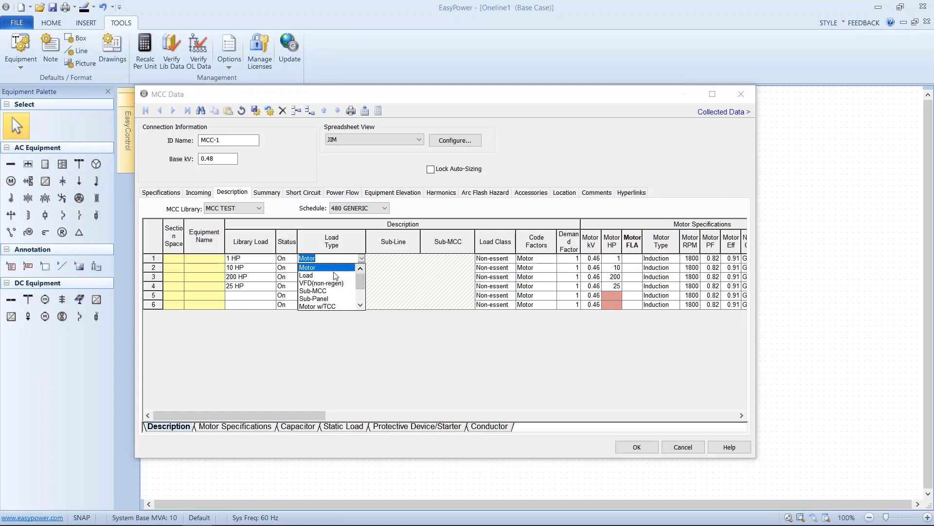
pyautogui.moveTo(362, 280); pyautogui.dragTo(363, 292)
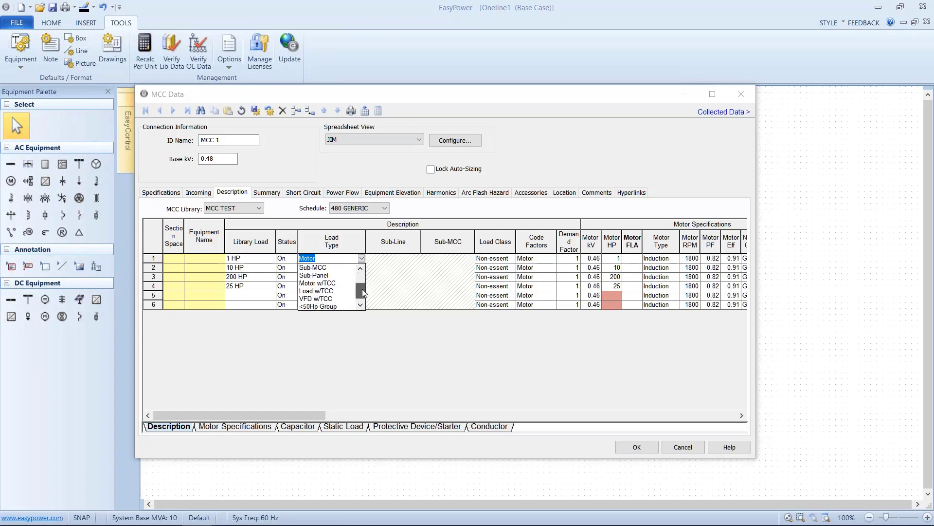
pyautogui.moveTo(363, 292); pyautogui.dragTo(363, 298)
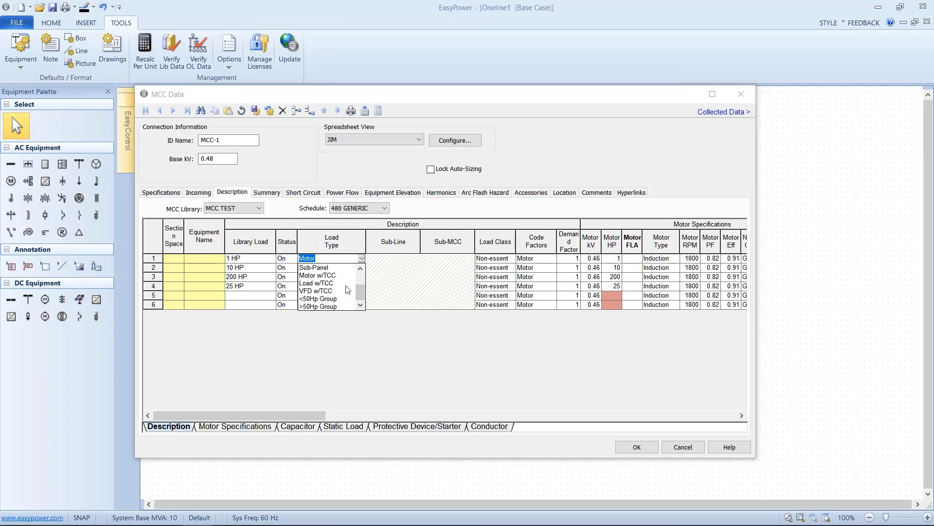
pyautogui.click(352, 244)
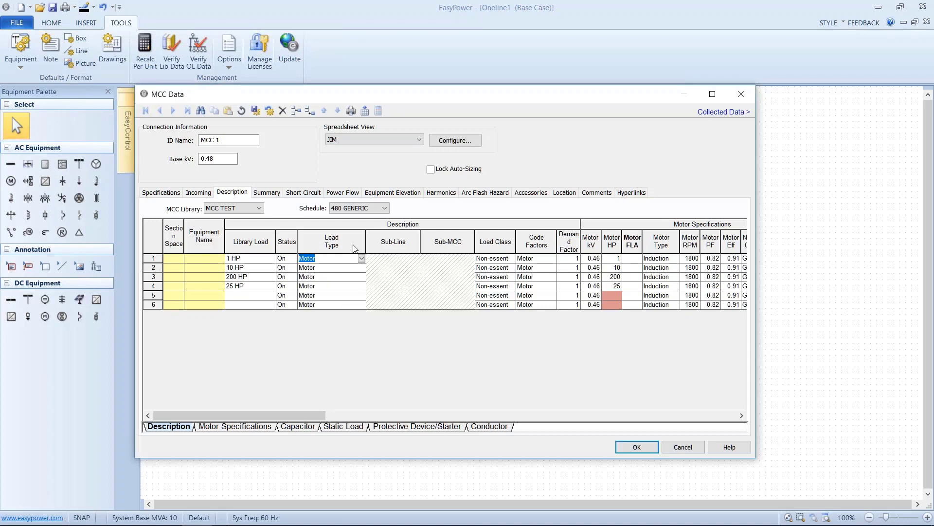
# Set the load type of the 200 HP load in row 3 to Motor w/TCC.
pyautogui.click(280, 278)
pyautogui.click(340, 278)
pyautogui.click(362, 277)
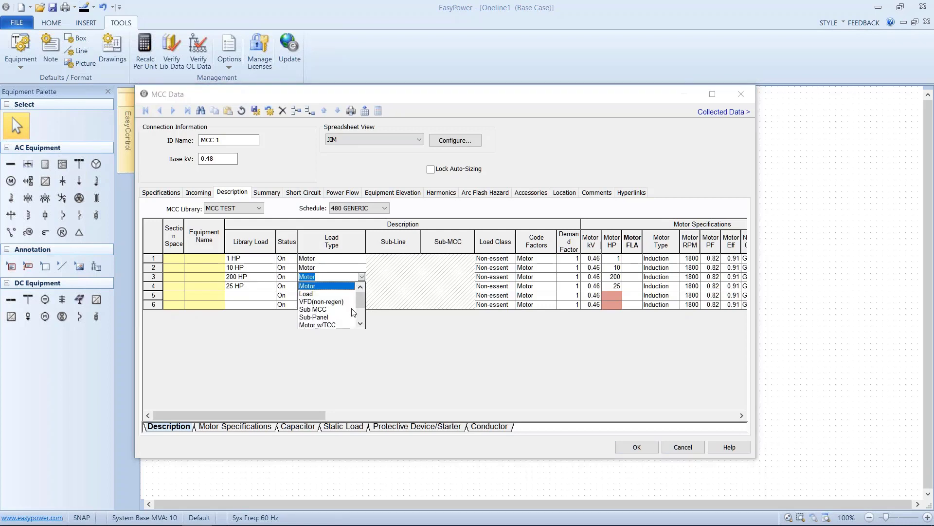
pyautogui.click(360, 324)
pyautogui.click(361, 324)
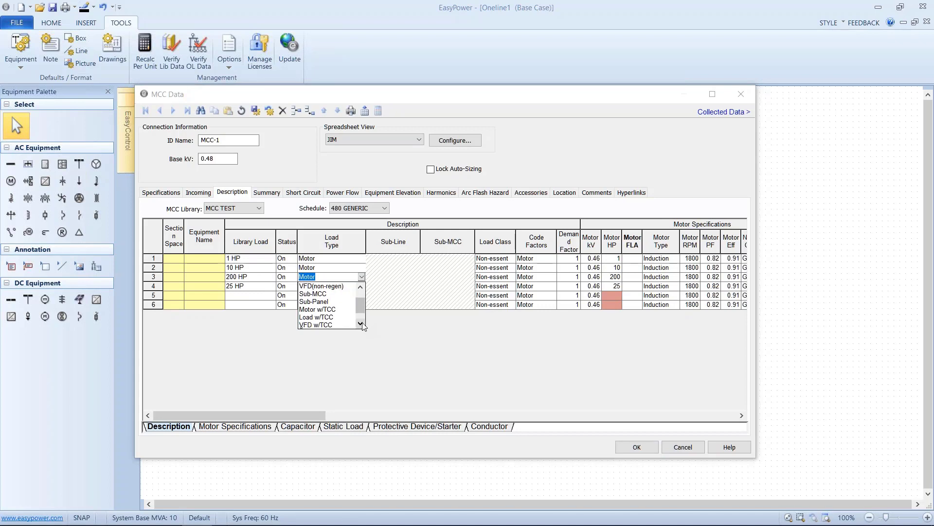
pyautogui.click(334, 311)
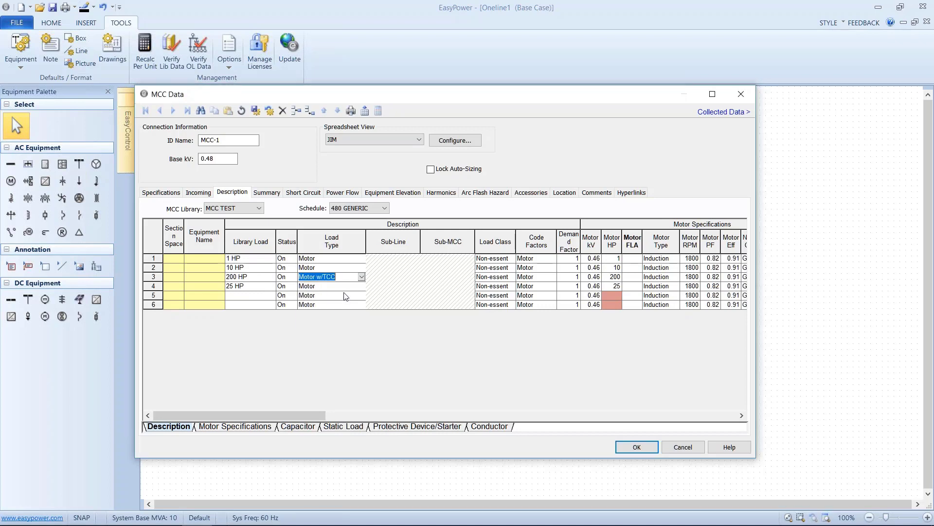
# Set the load type of the 25 HP load in row 4 to <50Hp Group.
pyautogui.click(344, 290)
pyautogui.click(361, 286)
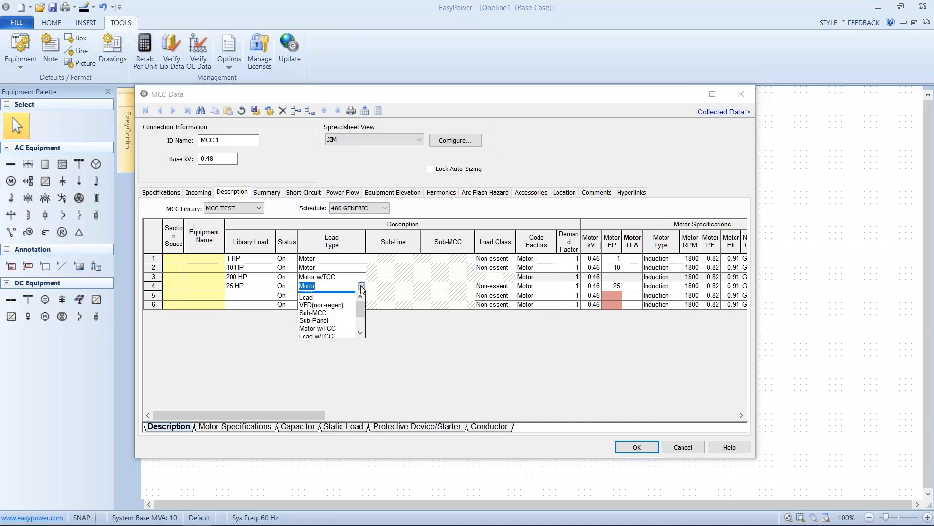
pyautogui.scroll(-2, 360, 326)
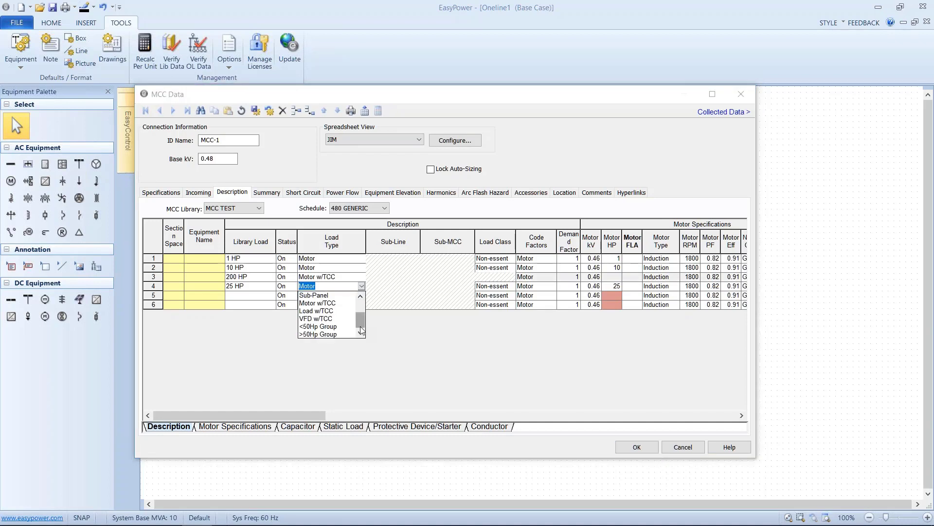
pyautogui.click(325, 325)
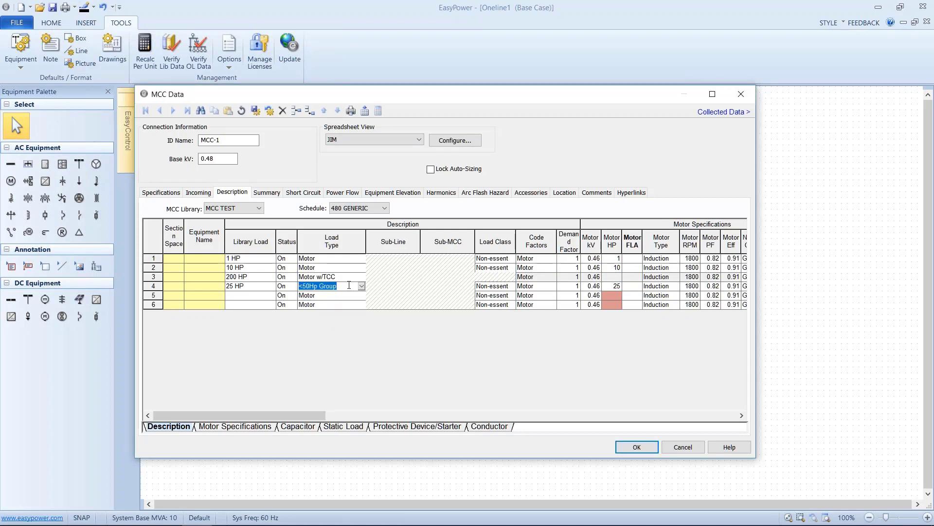
pyautogui.press('Tab')
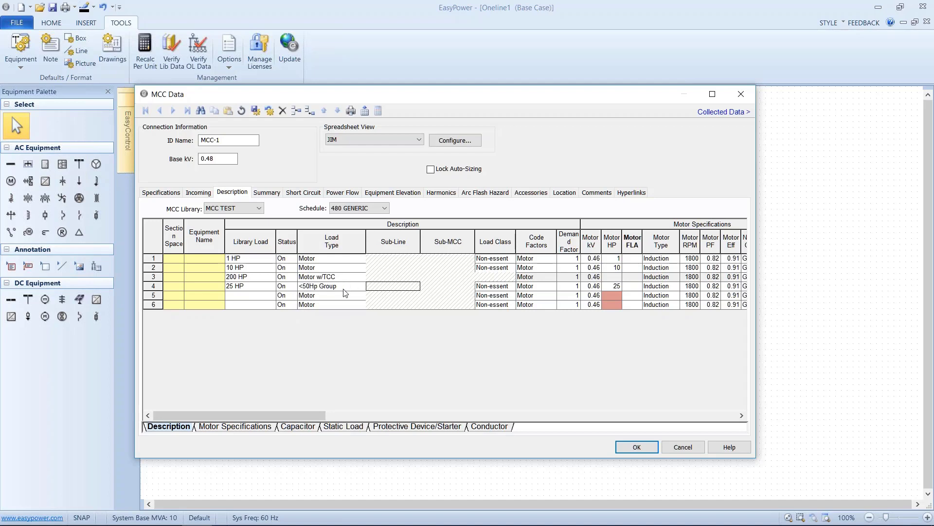
# Assign the 25 HP library load to row 5.
pyautogui.click(266, 299)
pyautogui.click(271, 295)
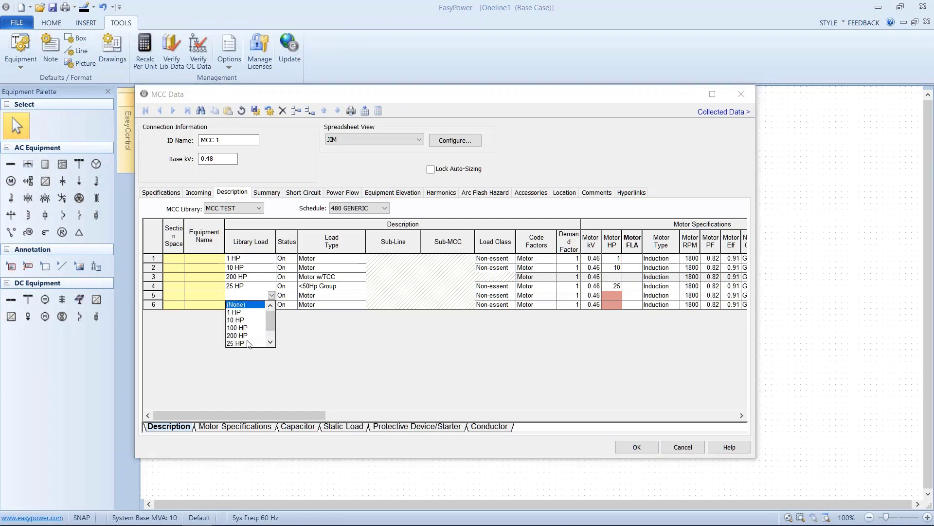
pyautogui.click(246, 343)
pyautogui.click(257, 306)
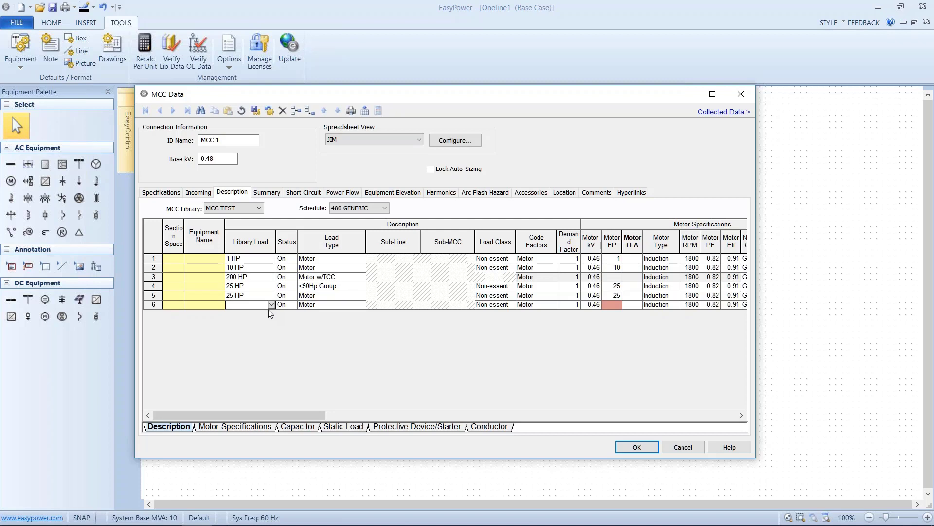
# Assign the 1 HP library load to row 6 of the MCC spreadsheet.
pyautogui.click(271, 304)
pyautogui.click(252, 324)
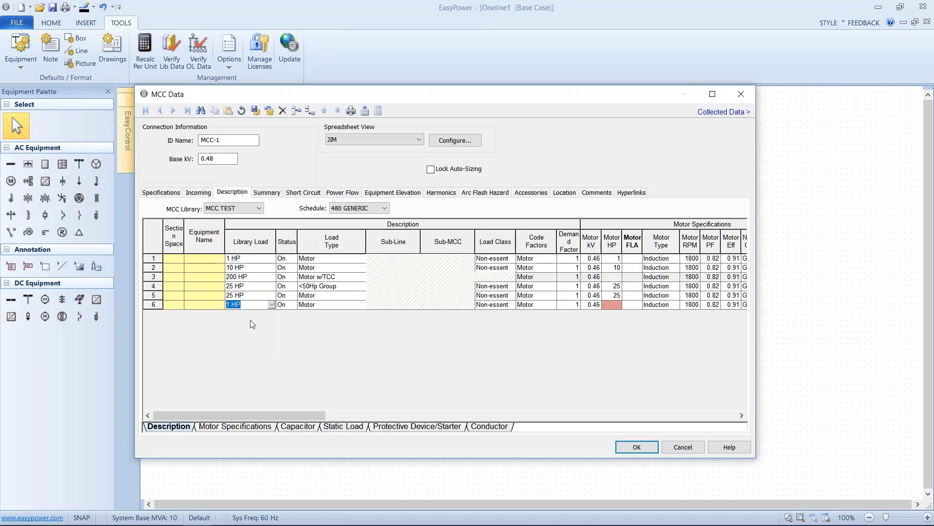
pyautogui.click(294, 307)
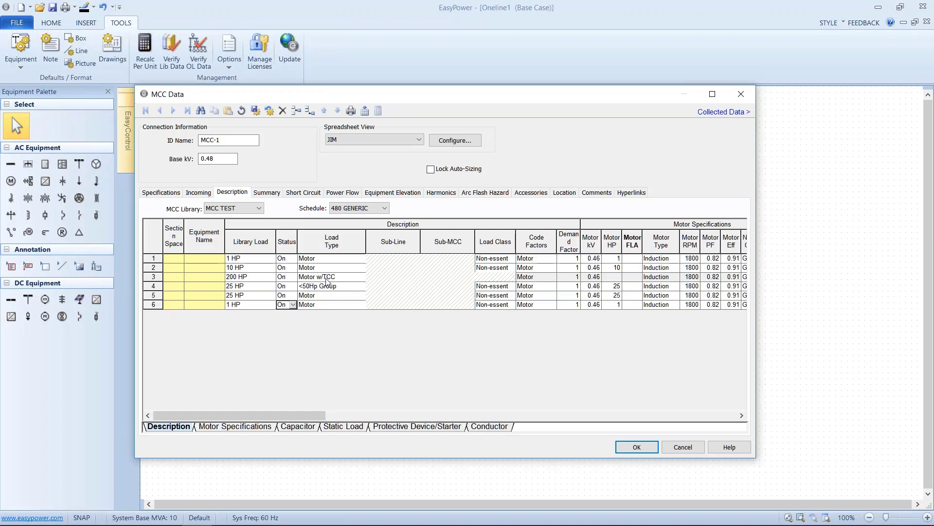
pyautogui.click(351, 280)
pyautogui.click(362, 277)
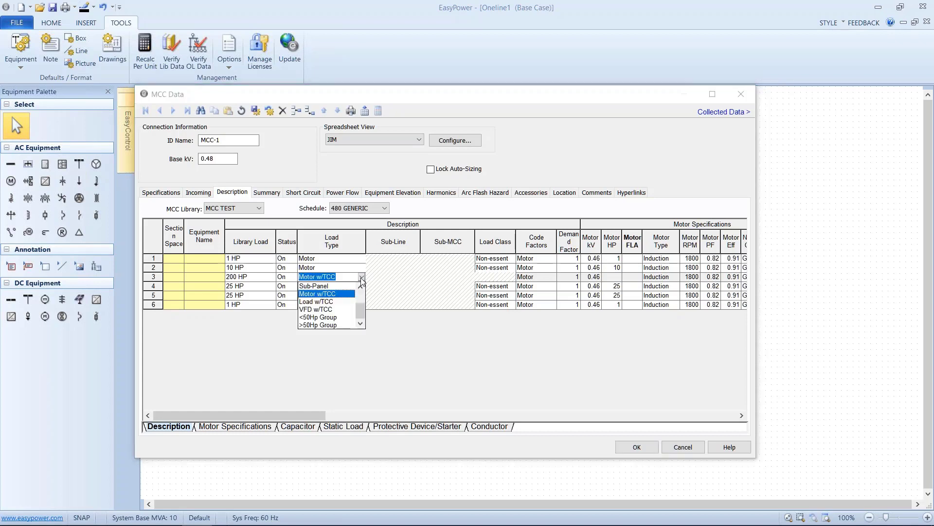
pyautogui.click(361, 278)
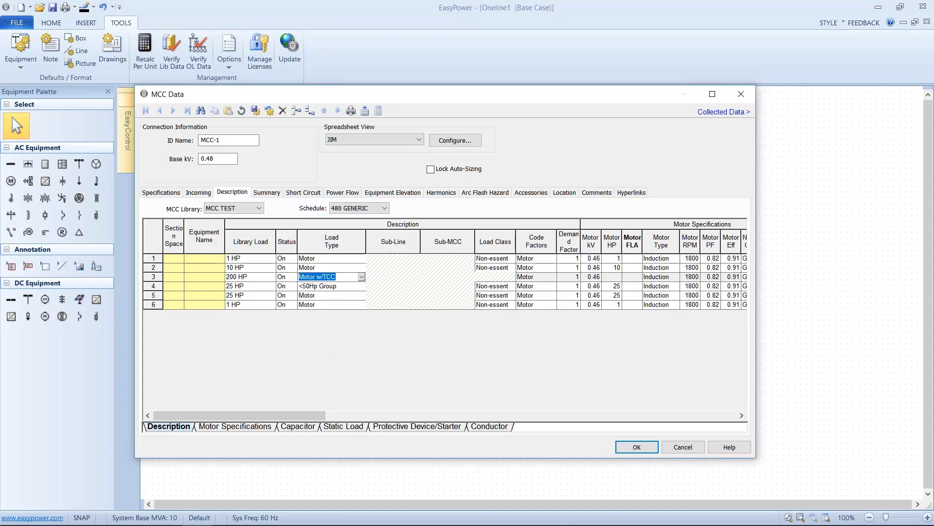
# Set the row 3 motor's horsepower to 250 and calculate its short-circuit X/R.
pyautogui.click(261, 426)
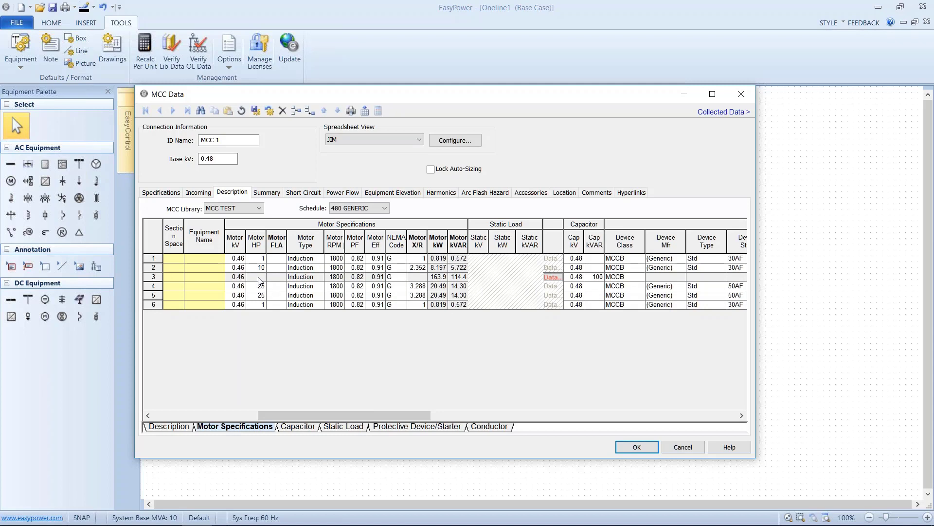
pyautogui.click(259, 279)
pyautogui.click(552, 277)
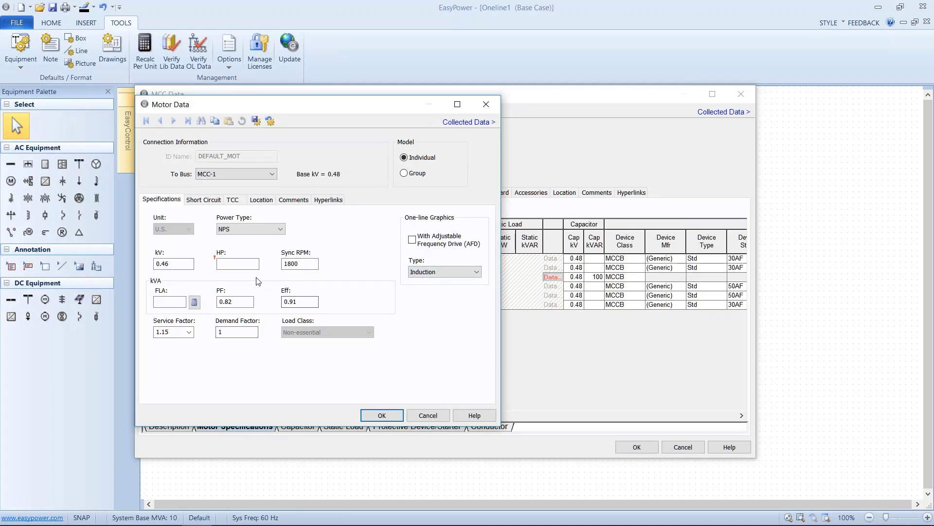
pyautogui.click(239, 265)
pyautogui.click(239, 302)
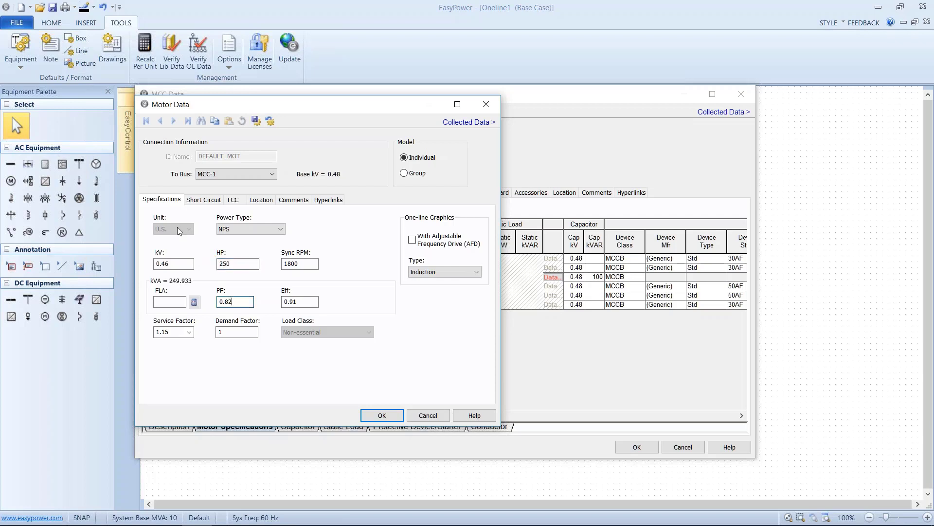
pyautogui.click(203, 199)
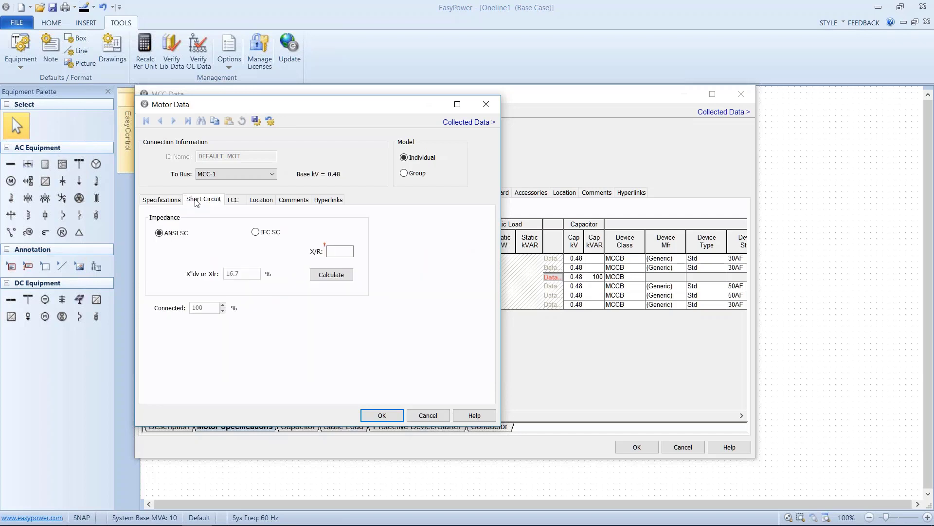
pyautogui.click(331, 277)
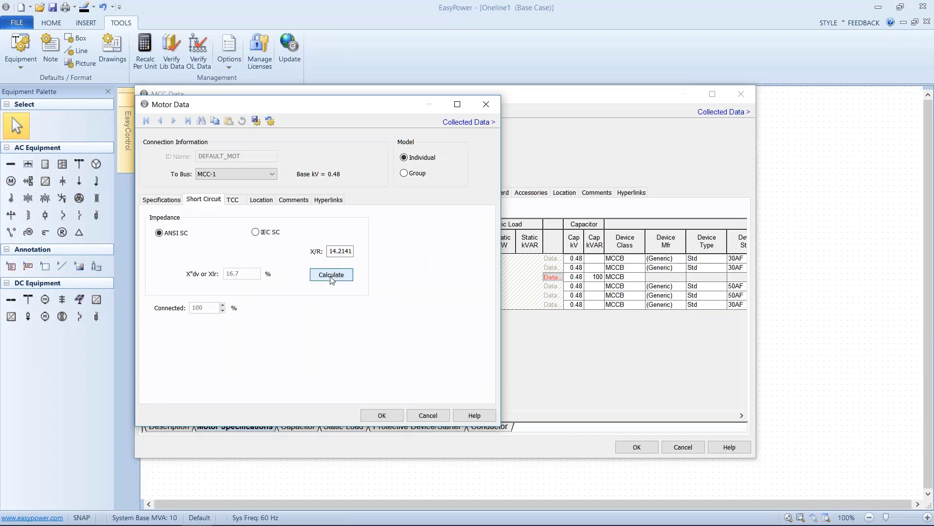
pyautogui.click(383, 415)
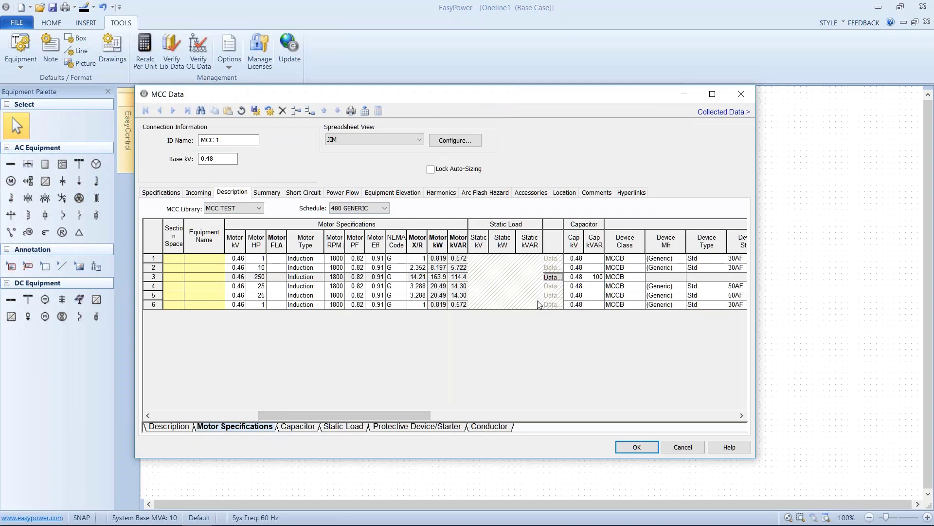
# Calculate the full-load amps of the 250 HP motor in row 3.
pyautogui.click(277, 277)
pyautogui.click(552, 277)
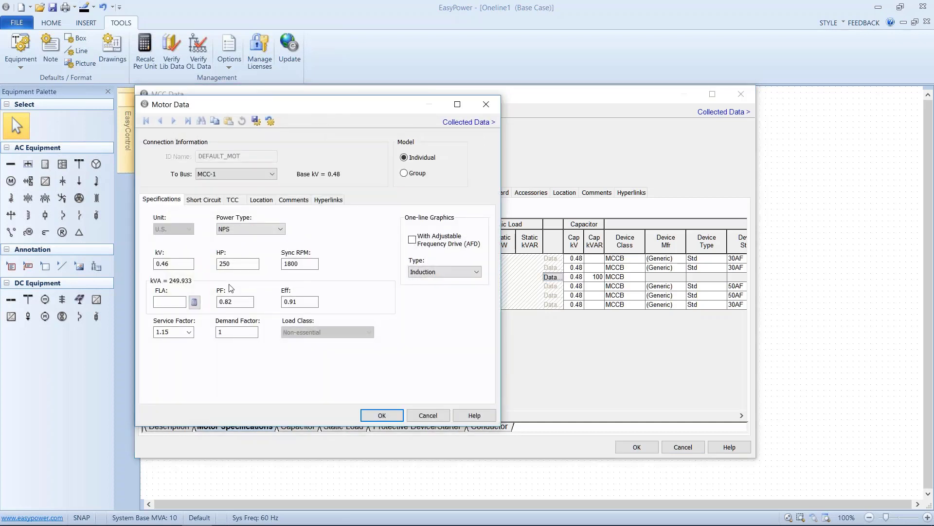
pyautogui.click(194, 302)
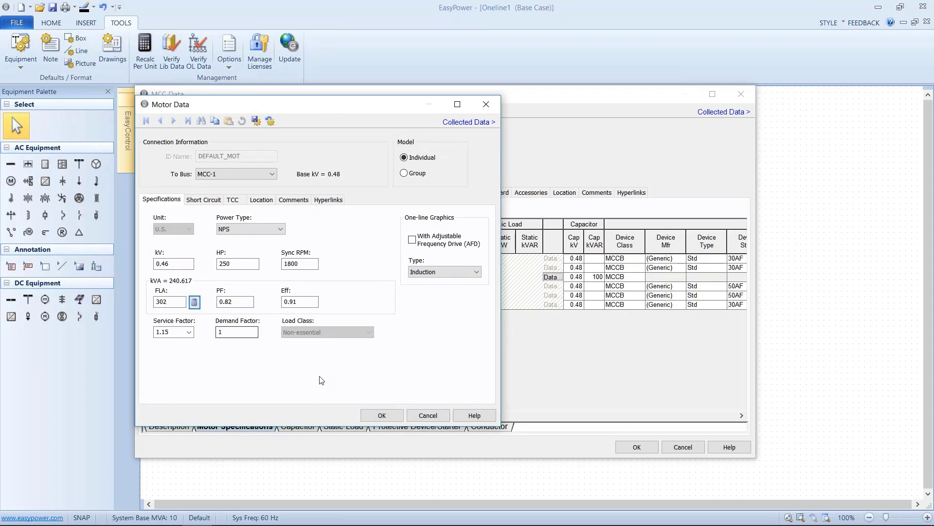
pyautogui.click(376, 415)
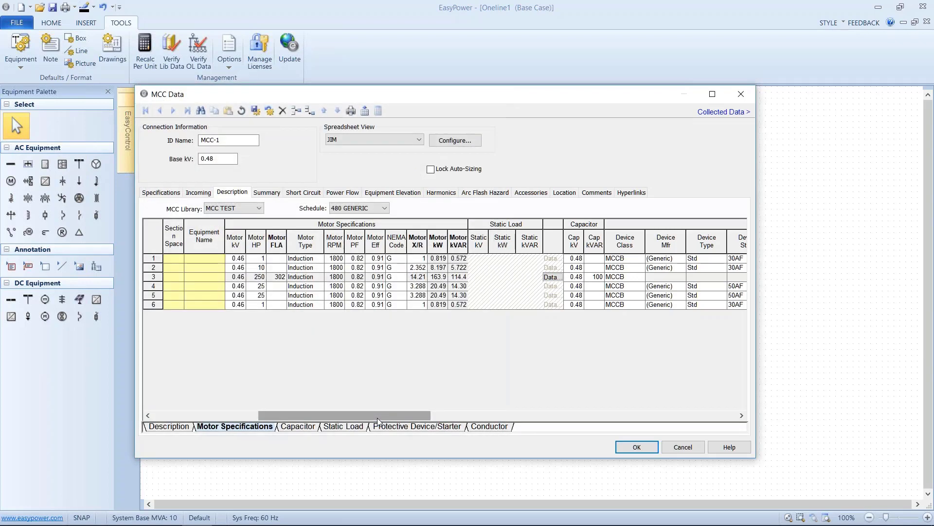
# Specify the row 3 protective device as a (Generic) Std breaker with the 400 AF style.
pyautogui.moveTo(384, 416); pyautogui.dragTo(482, 415)
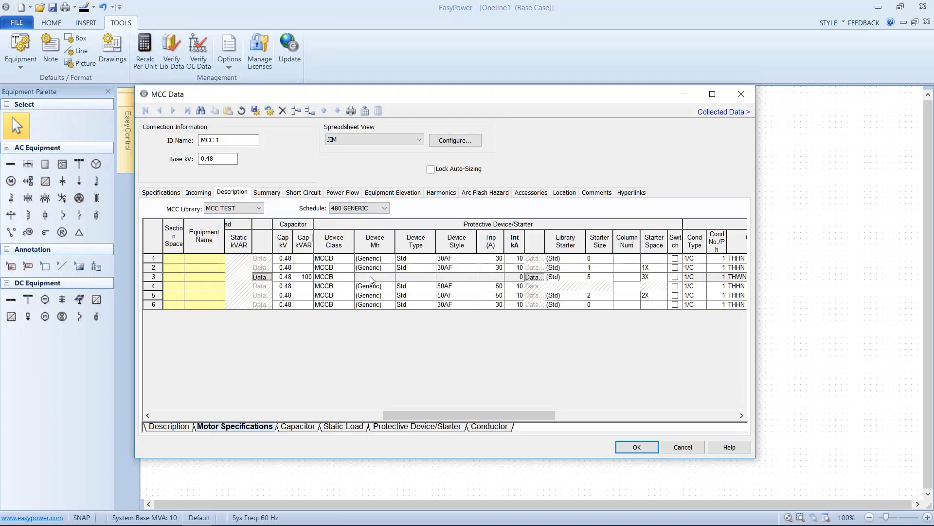
pyautogui.click(533, 277)
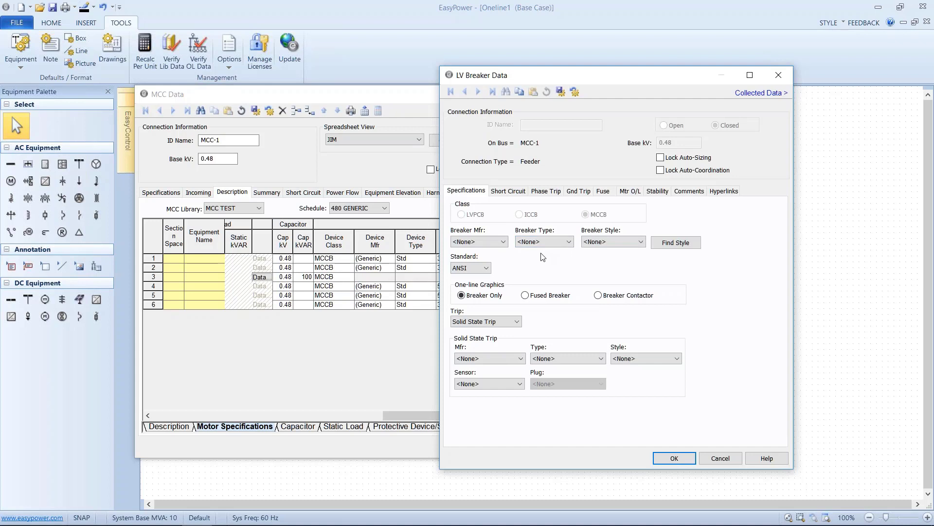
pyautogui.click(503, 243)
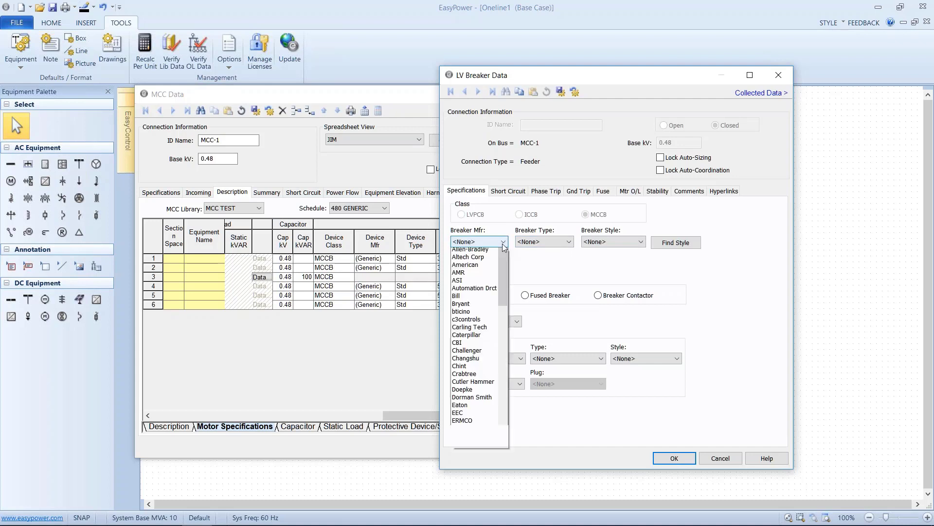
pyautogui.click(488, 261)
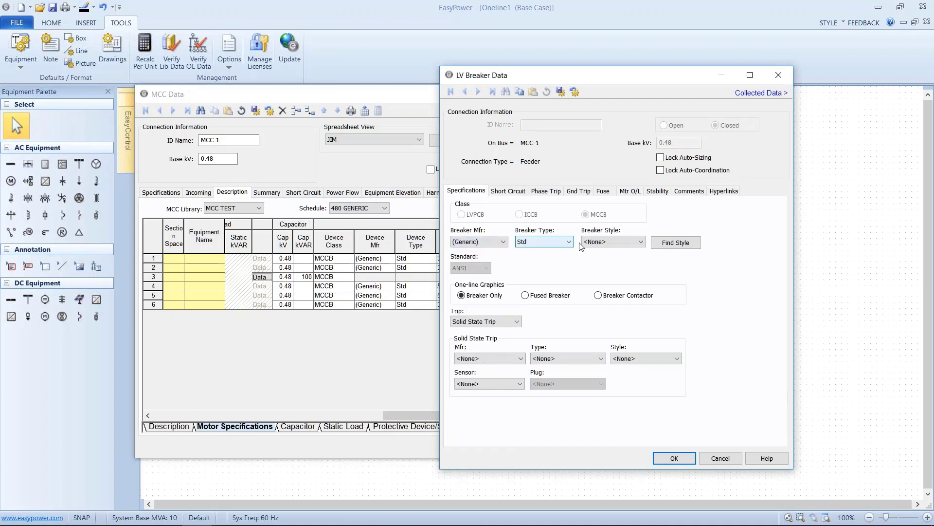
pyautogui.click(608, 242)
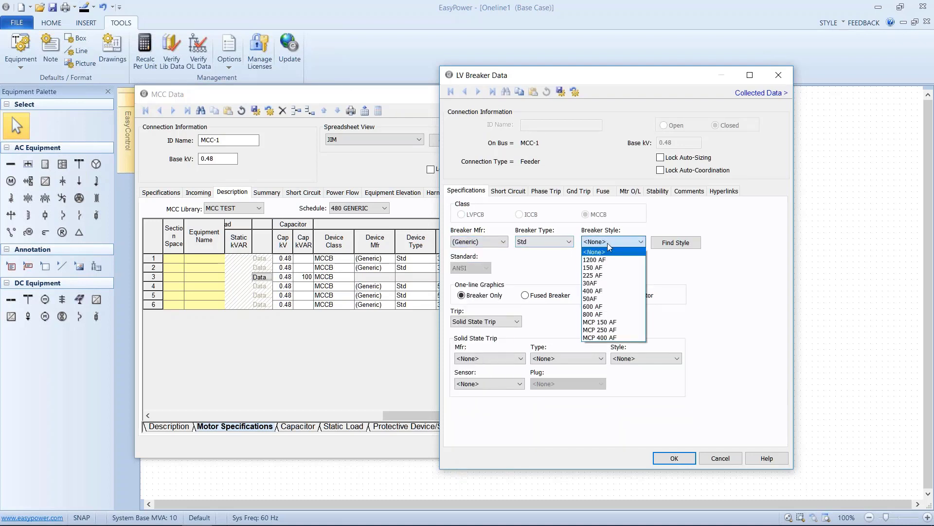
pyautogui.click(593, 290)
# Calculate the interrupting rating of the row 3 breaker from its library data.
pyautogui.click(508, 191)
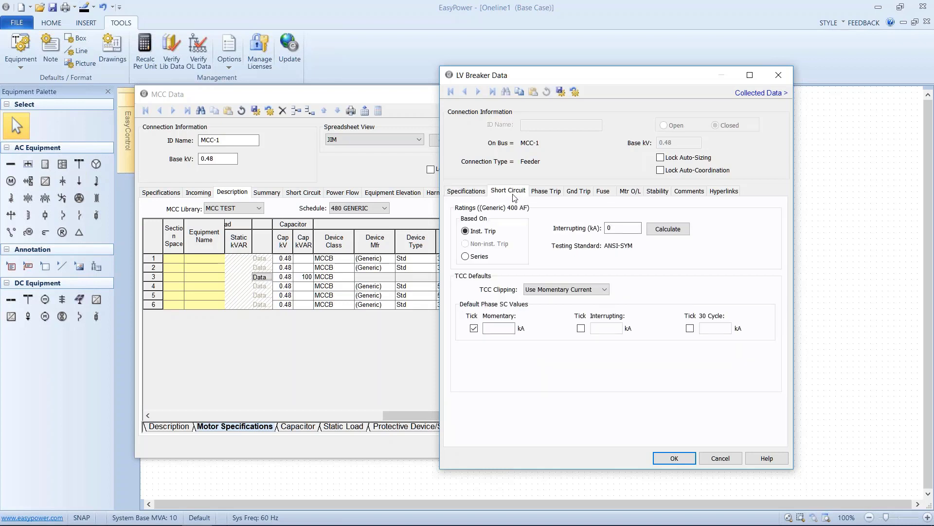
pyautogui.click(660, 231)
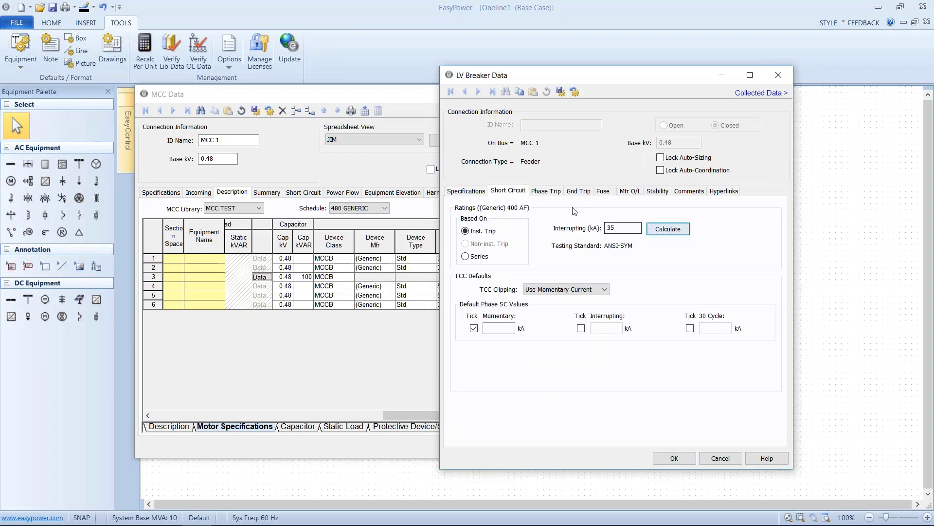
pyautogui.click(613, 225)
# Set the row 3 breaker's phase trip to frame 400A (300AT) with a 1500 A instantaneous setting.
pyautogui.click(540, 191)
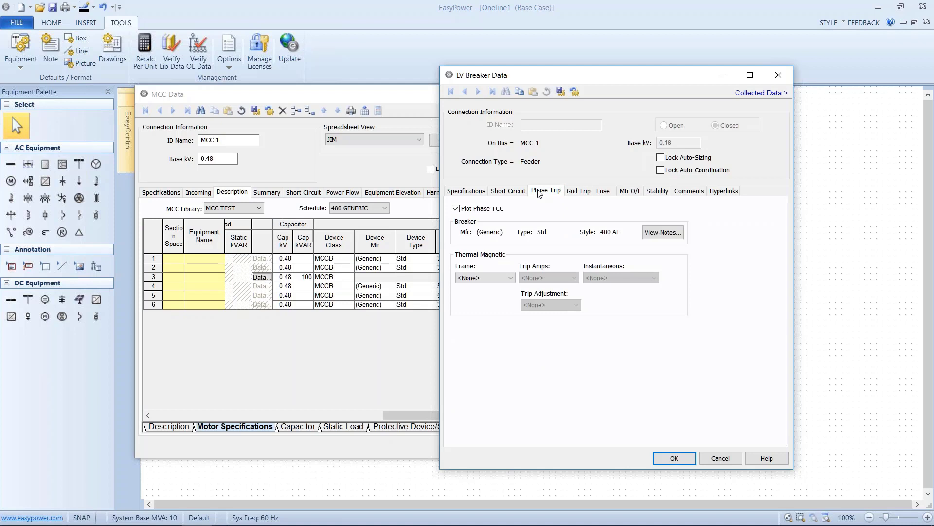
pyautogui.click(505, 281)
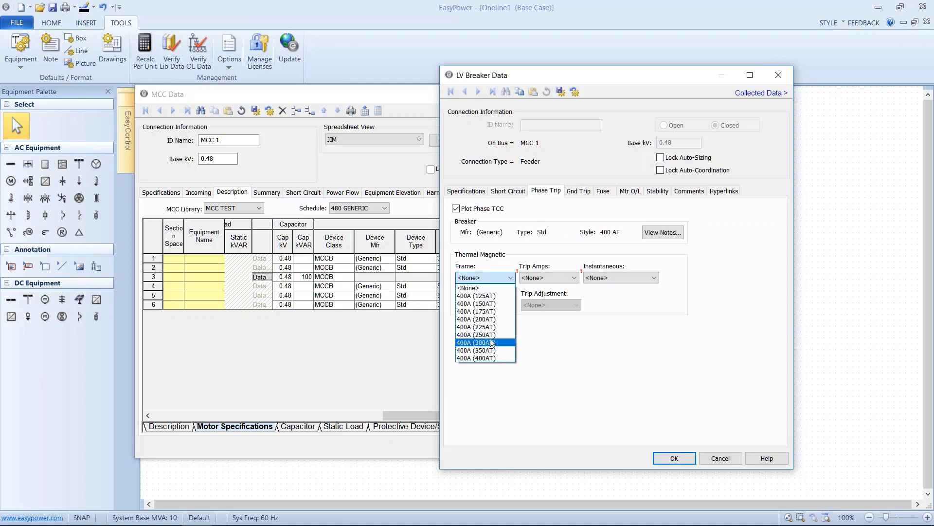
pyautogui.click(495, 343)
pyautogui.click(654, 277)
pyautogui.click(599, 336)
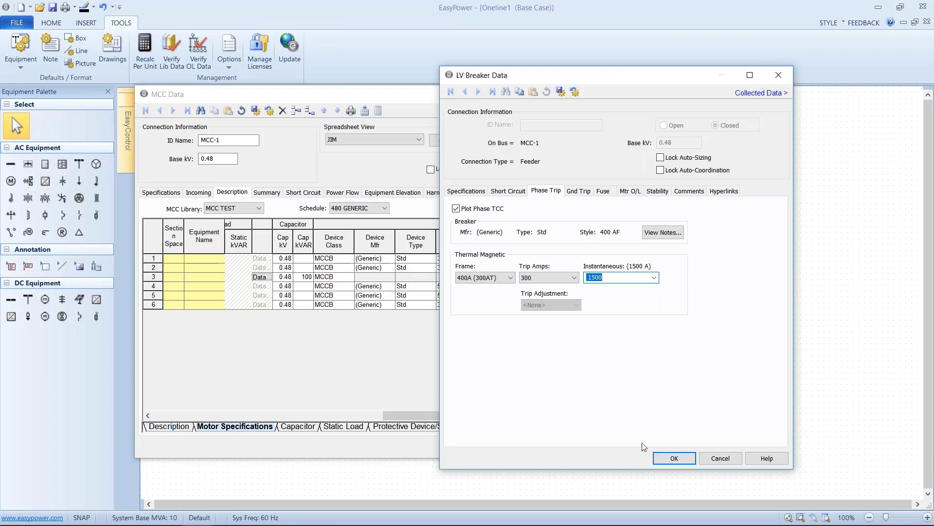
pyautogui.click(657, 457)
# Set the row 3 conductor's length to 200 ft and calculate its impedances and rating.
pyautogui.moveTo(498, 413); pyautogui.dragTo(680, 403)
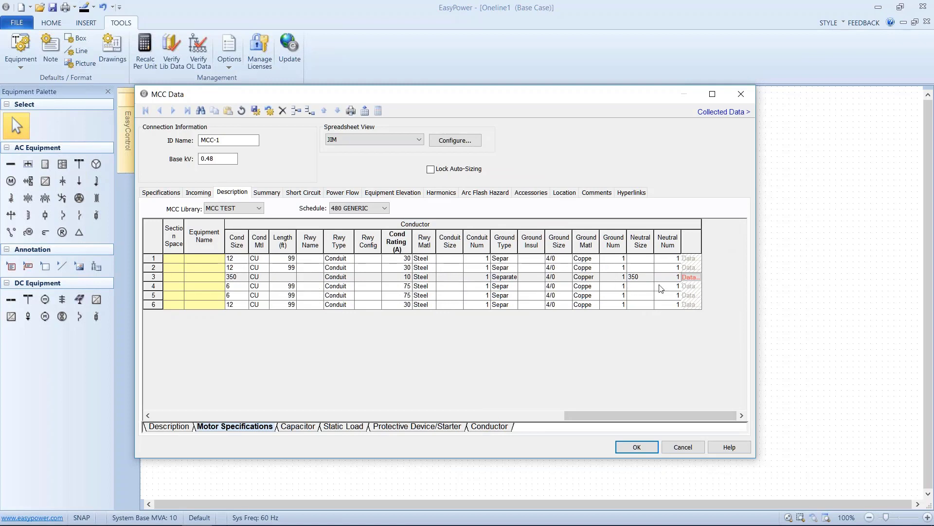
pyautogui.click(687, 276)
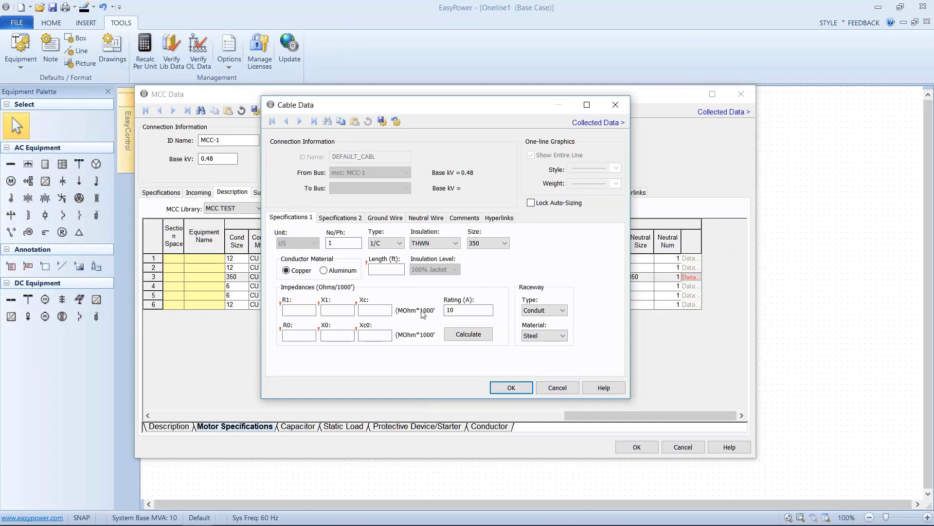
pyautogui.click(383, 270)
pyautogui.click(462, 334)
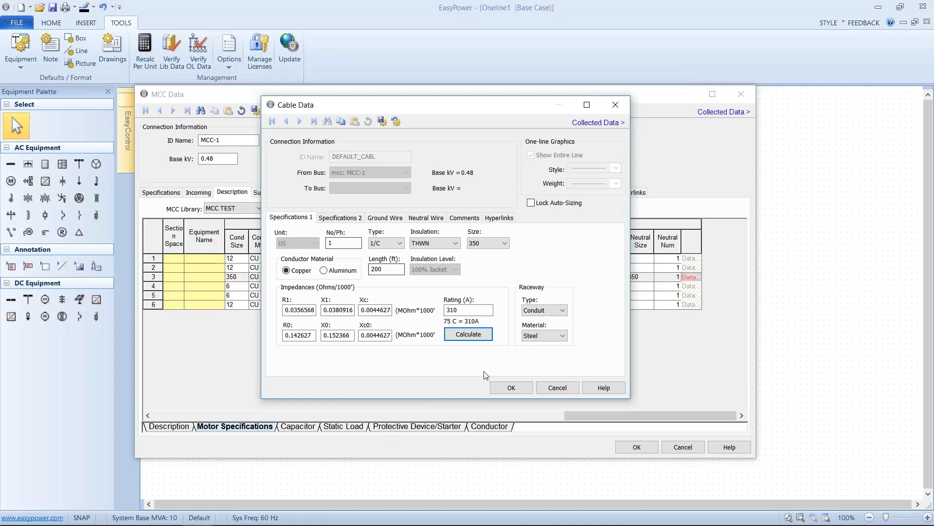
pyautogui.click(506, 387)
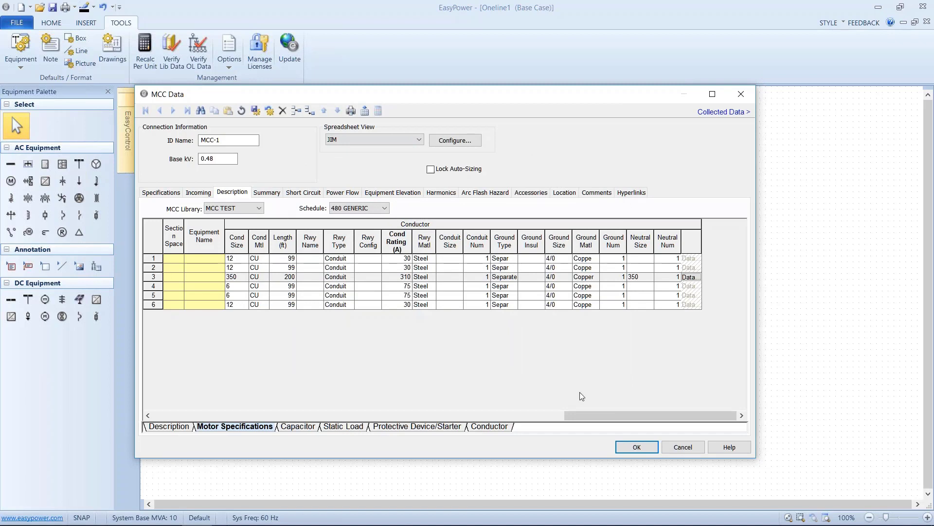
pyautogui.click(634, 447)
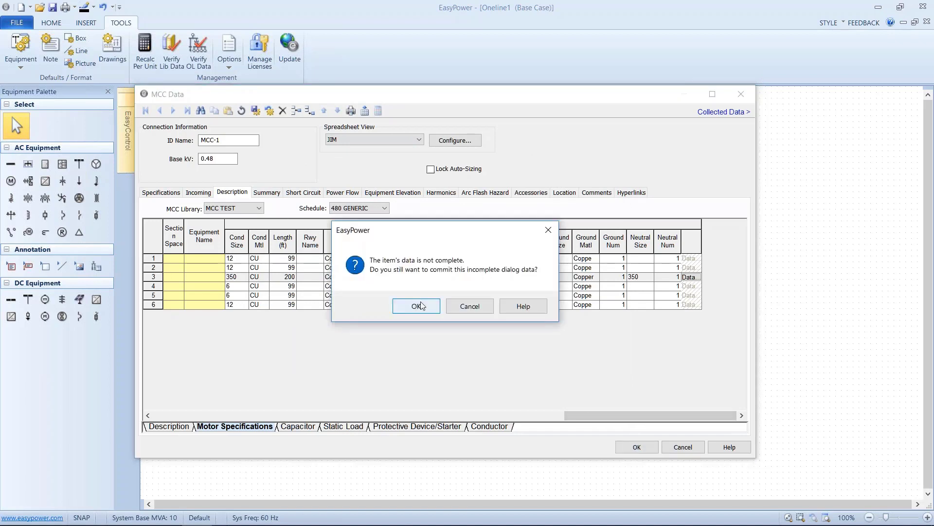
pyautogui.click(462, 315)
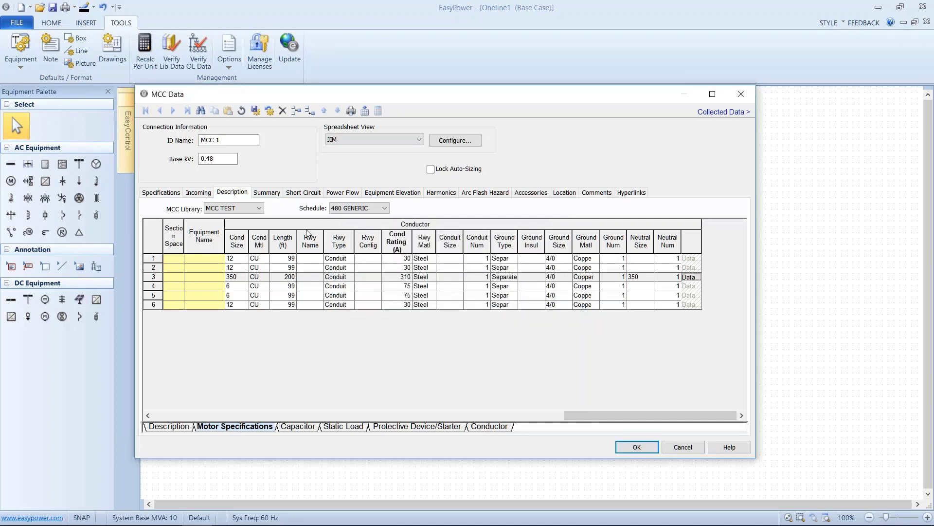
# Calculate the MCC's downstream load in its load summary, accepting the update of the code design kVAs.
pyautogui.click(266, 195)
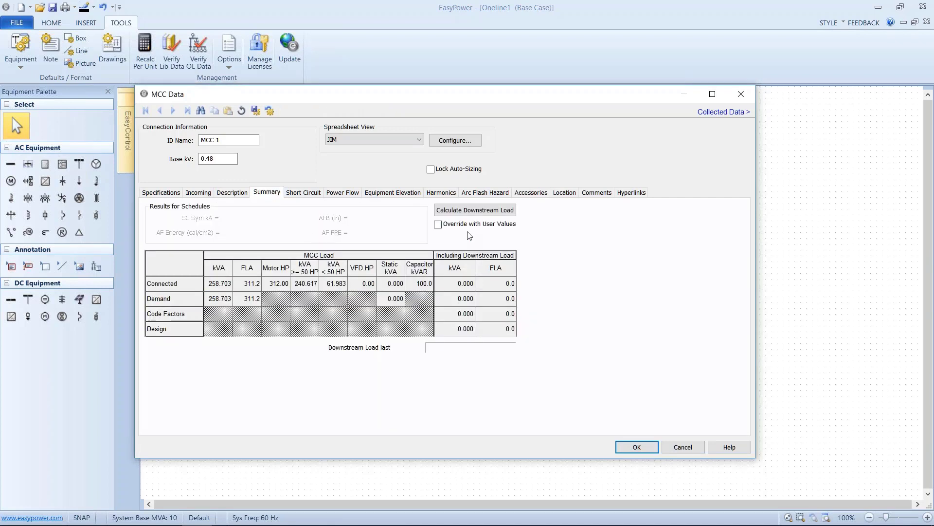
pyautogui.click(468, 211)
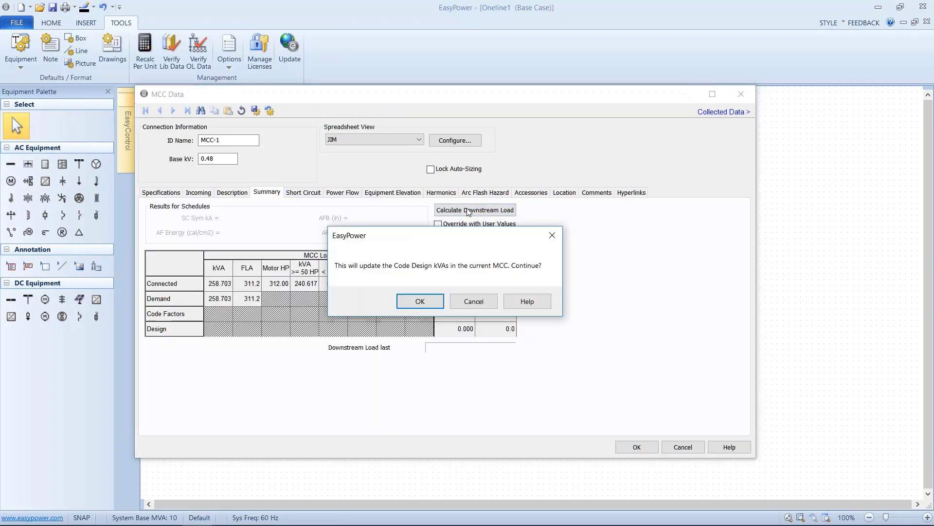
pyautogui.click(428, 299)
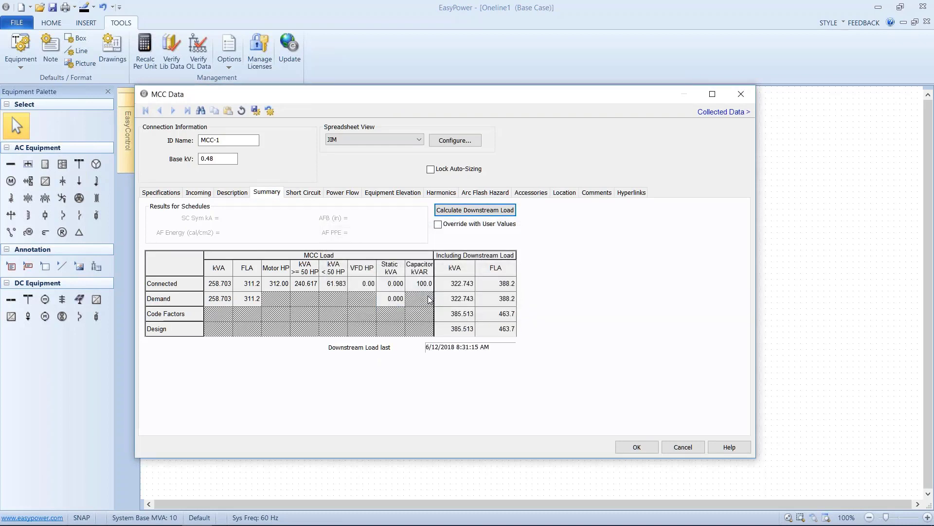
# Calculate the average short-circuit X/R for the MCC's motor groups above and below 50 HP, and commit the MCC data.
pyautogui.click(296, 195)
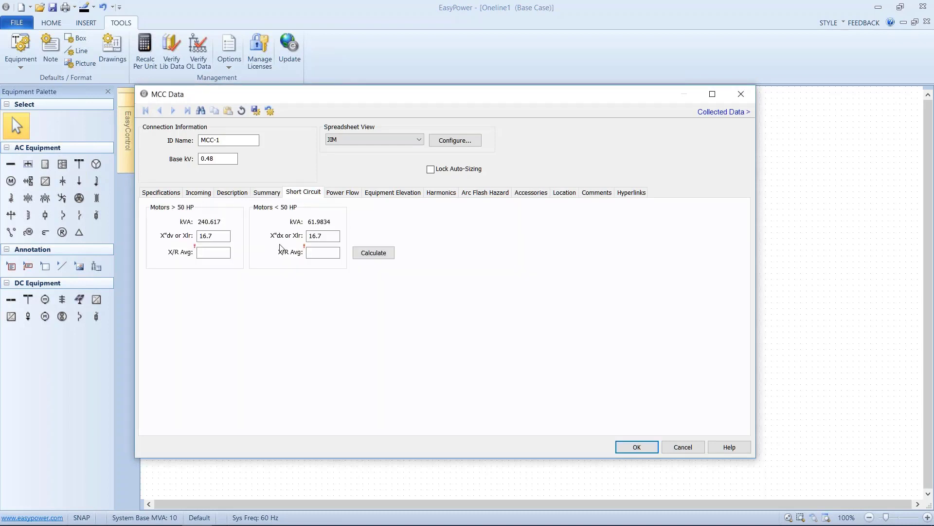
pyautogui.click(373, 253)
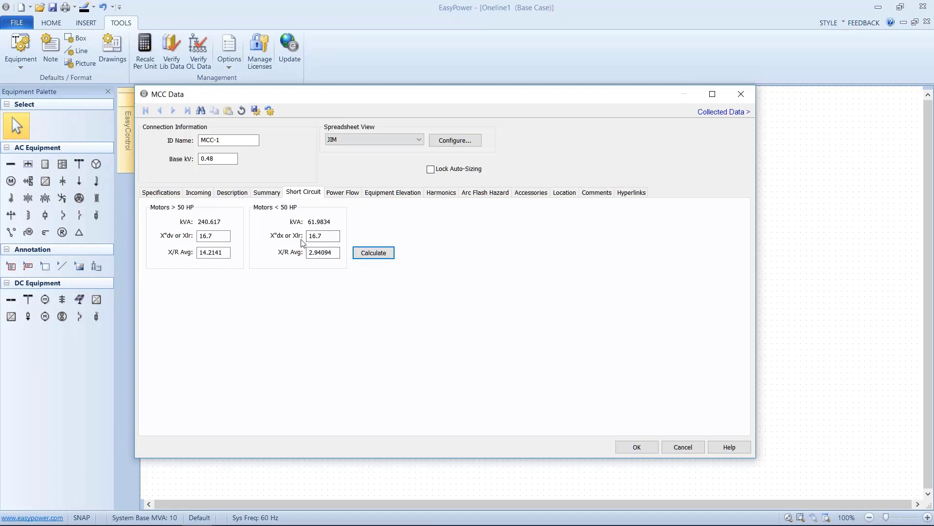
pyautogui.click(630, 445)
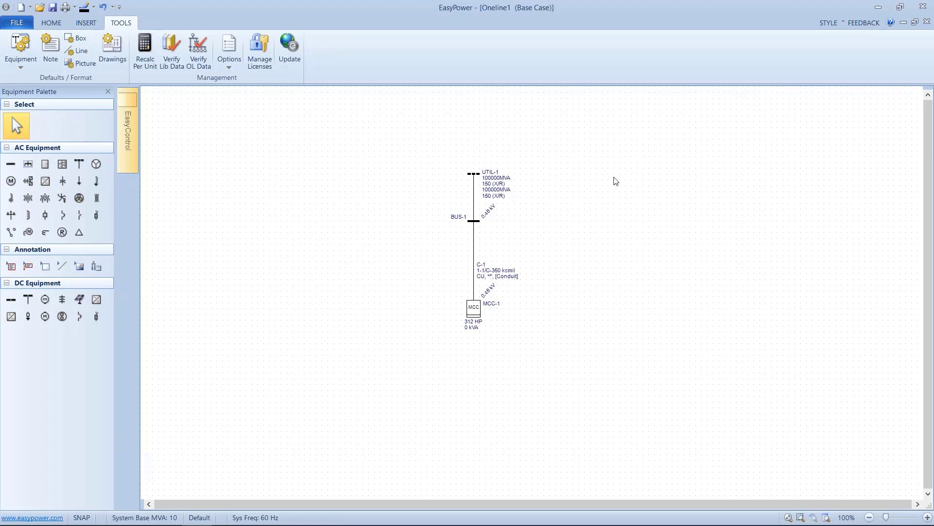
pyautogui.scroll(2, 615, 181)
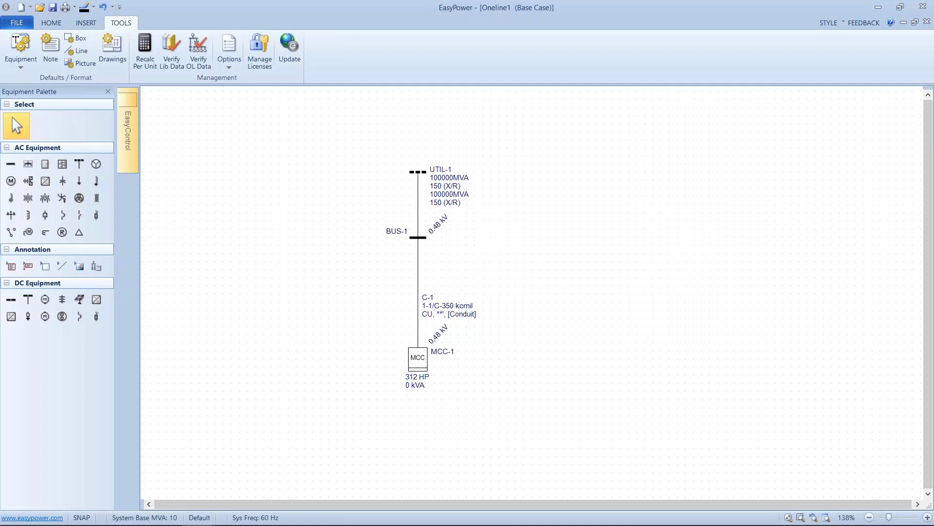
pyautogui.hotkey('alt', 'Tab')
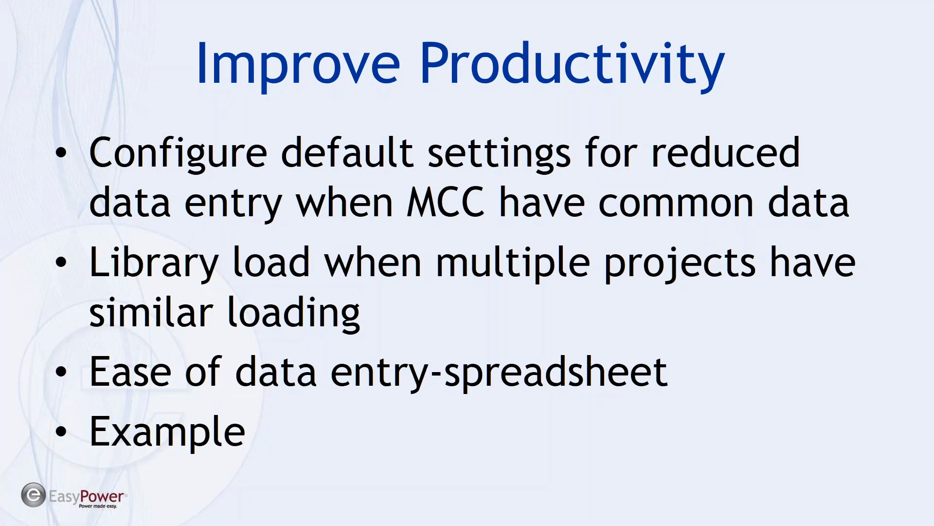
pyautogui.hotkey('alt', 'Tab')
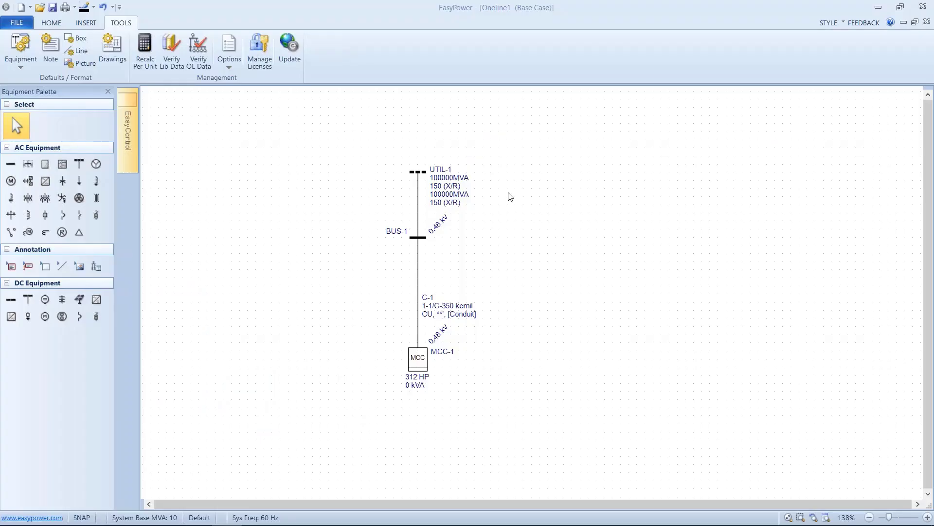
# Open the Stdlib.mdb device library from the Device Libraries folder.
pyautogui.click(16, 23)
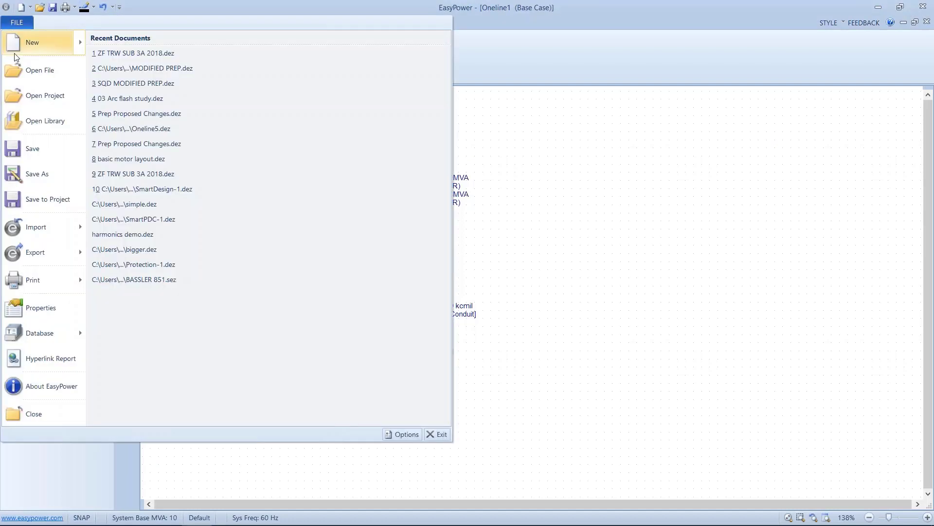
pyautogui.click(17, 124)
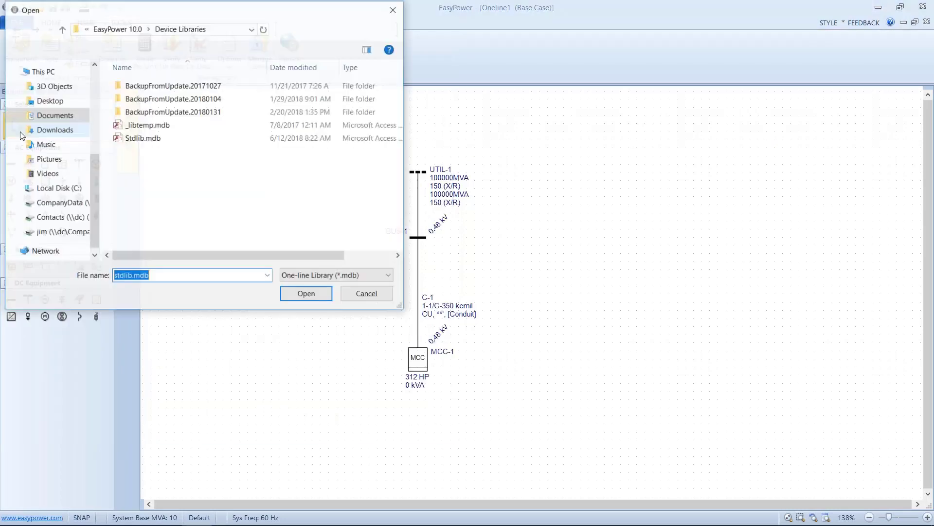
pyautogui.click(151, 142)
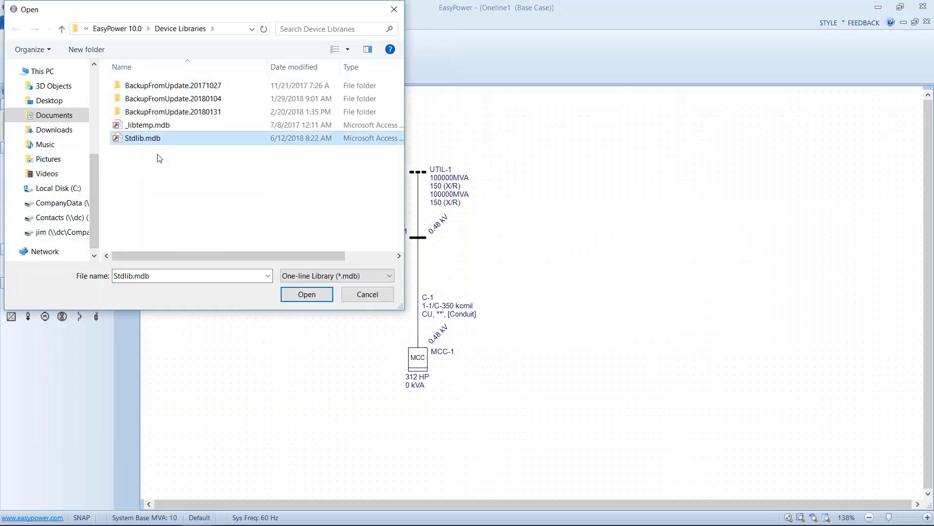
pyautogui.click(304, 294)
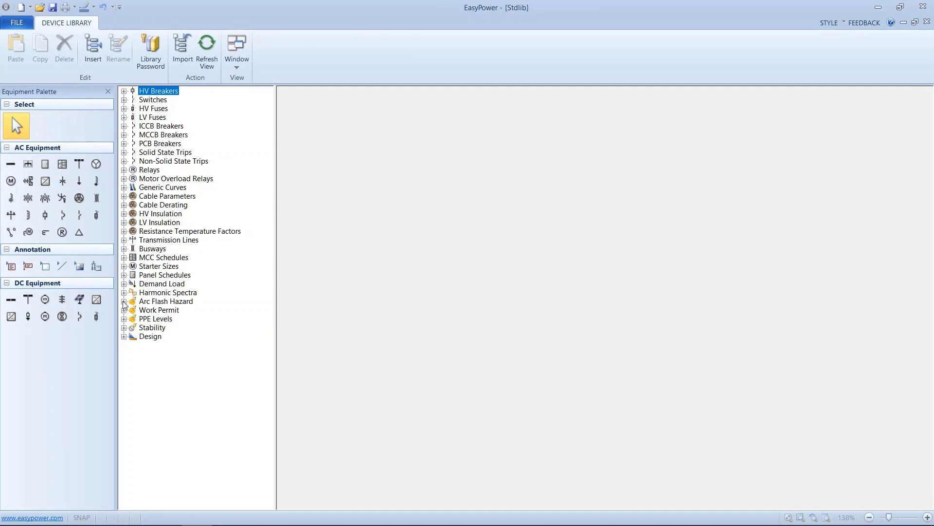
# Examine the protective device, starter and conductor data of the 480 GENERIC schedule under U.S. MCC TEST, and close the library.
pyautogui.click(124, 257)
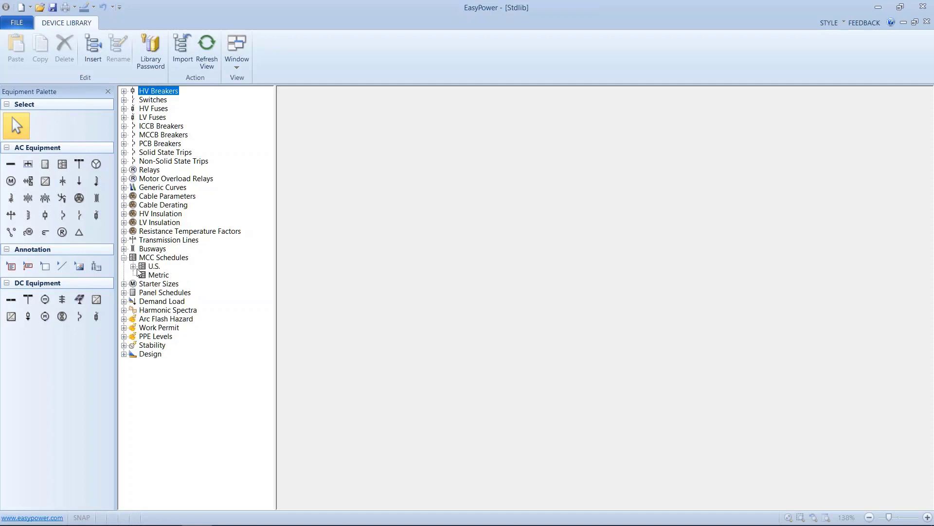
pyautogui.click(133, 267)
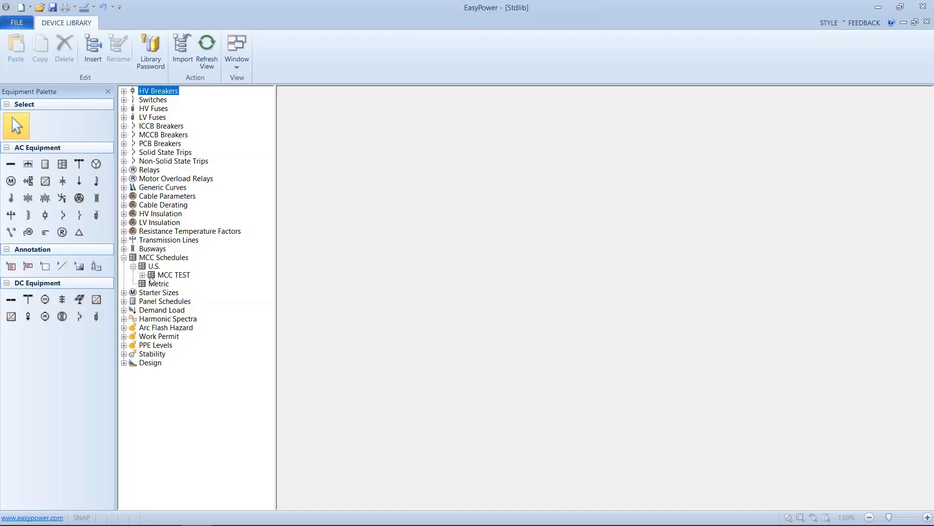
pyautogui.click(143, 276)
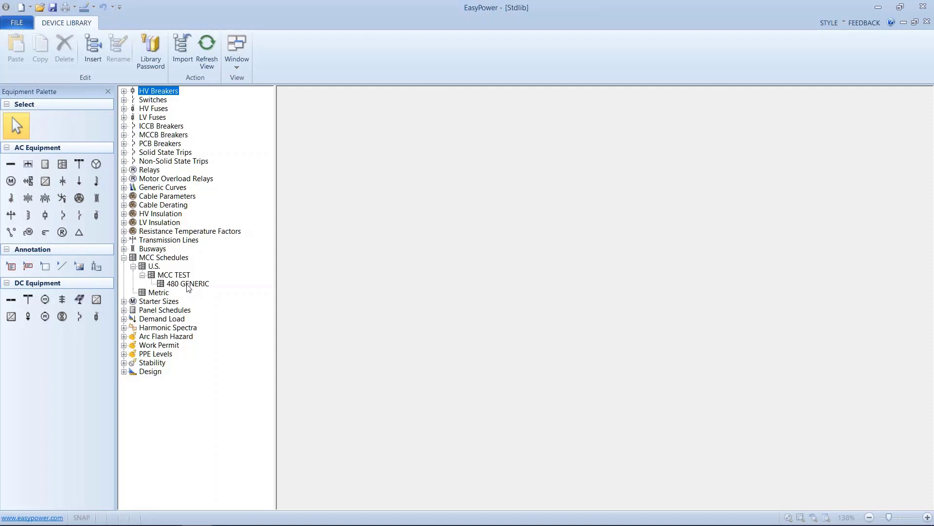
pyautogui.click(162, 284)
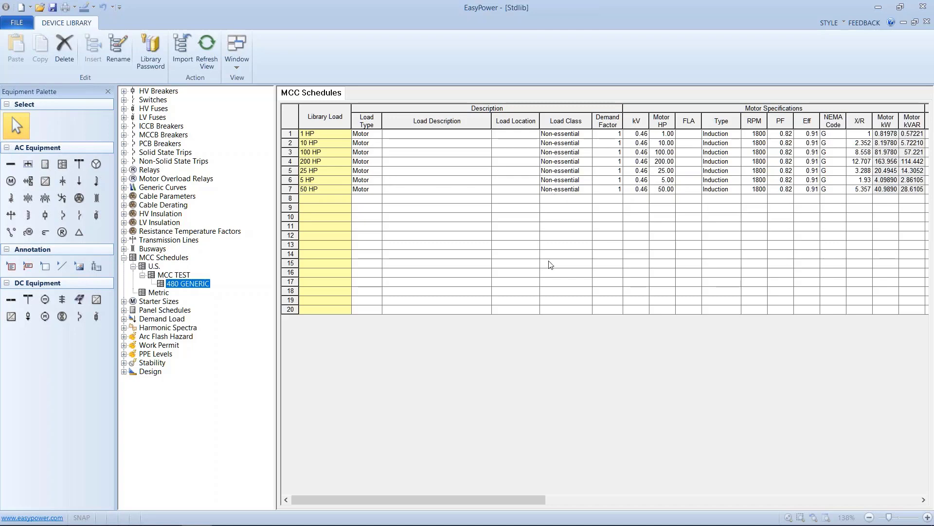
pyautogui.moveTo(480, 494); pyautogui.dragTo(761, 474)
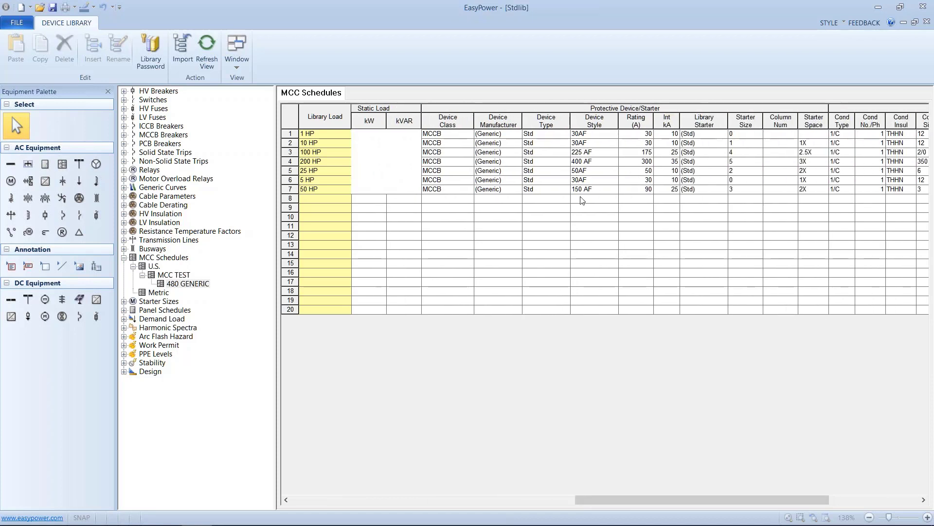
pyautogui.moveTo(664, 495); pyautogui.dragTo(752, 487)
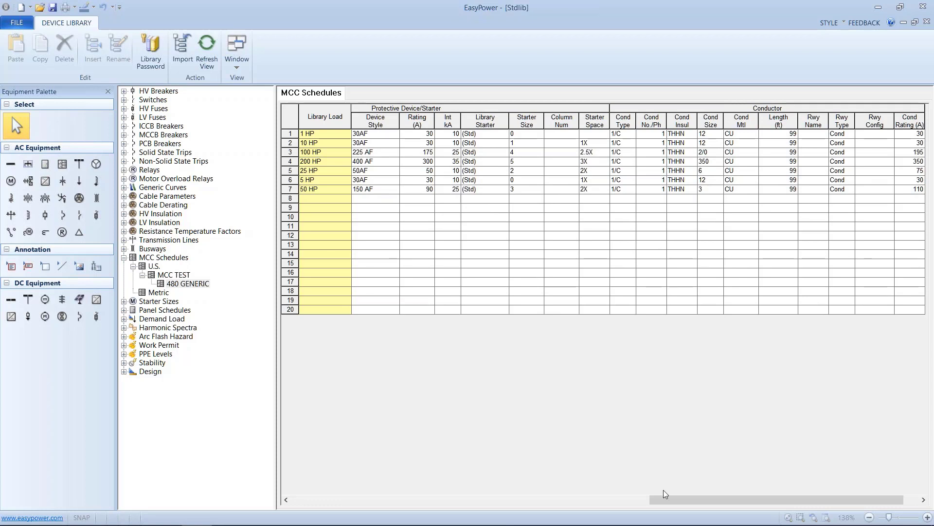
pyautogui.moveTo(664, 494); pyautogui.dragTo(695, 495)
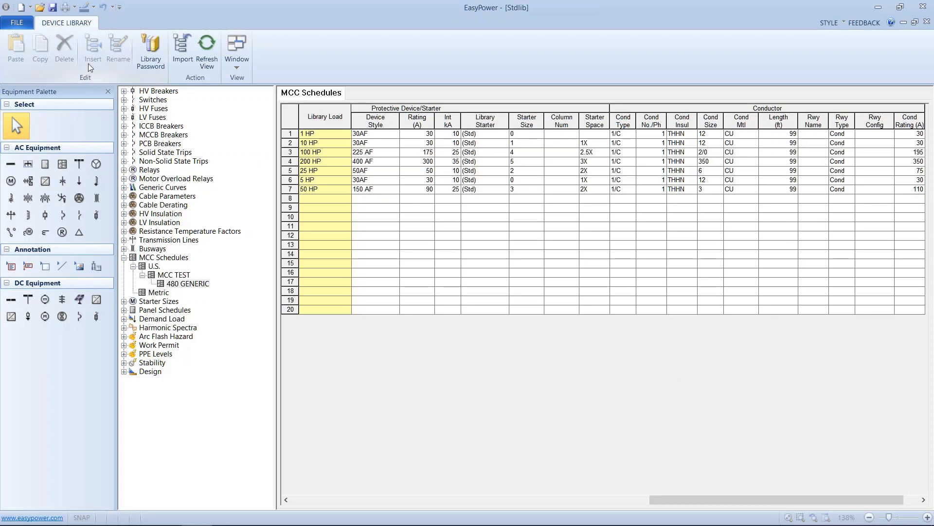
pyautogui.click(28, 29)
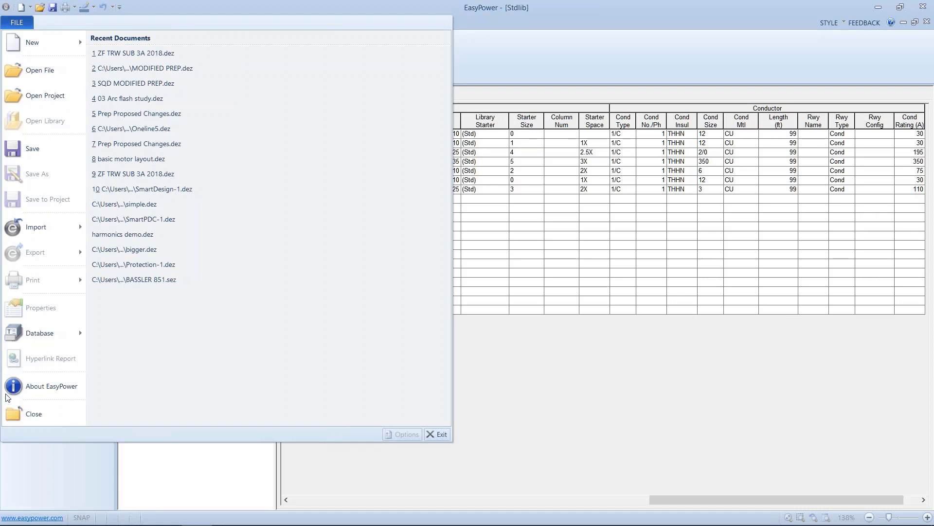
pyautogui.click(17, 412)
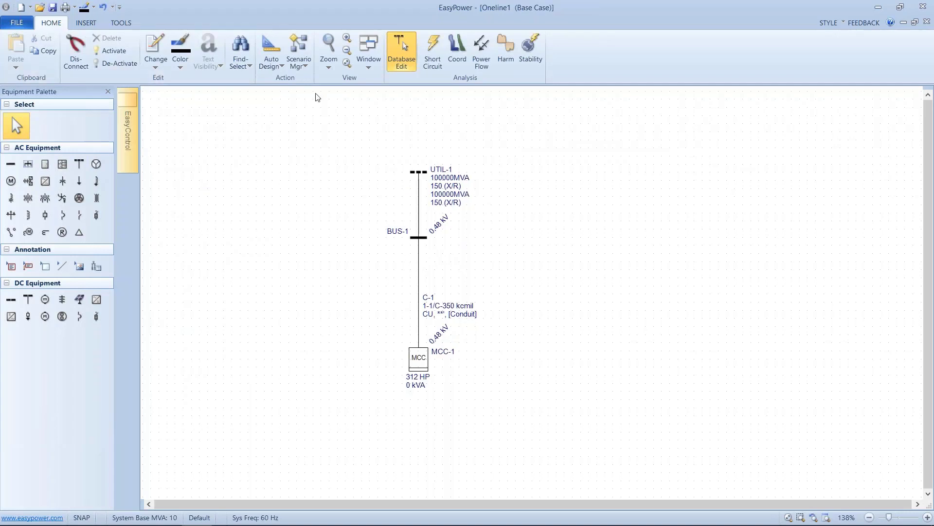
pyautogui.click(16, 22)
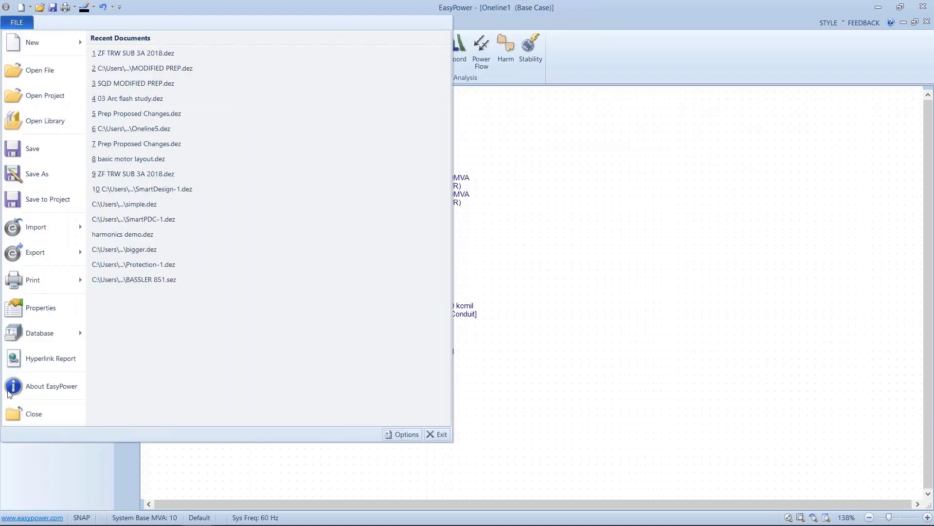
pyautogui.click(26, 416)
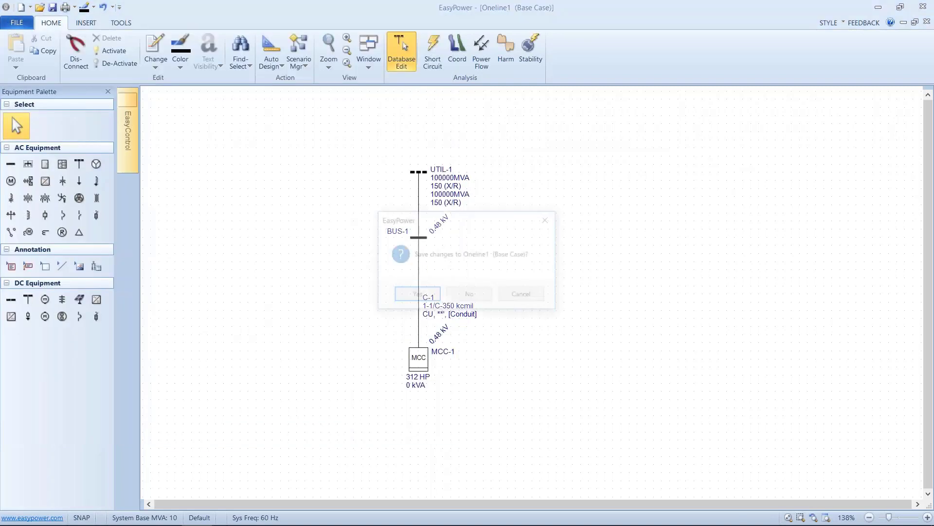
pyautogui.click(525, 296)
# Check the motor list of the one-line in the database browser and close the browser.
pyautogui.click(24, 21)
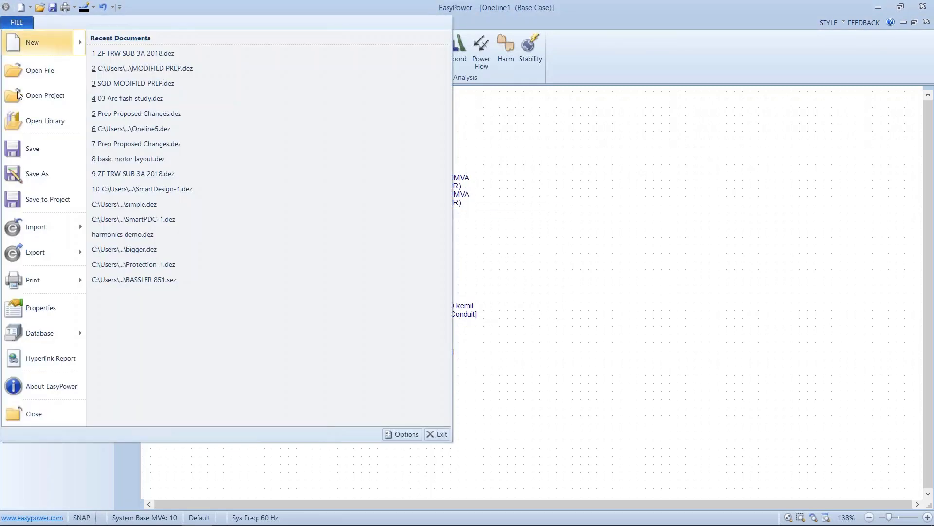
pyautogui.click(17, 331)
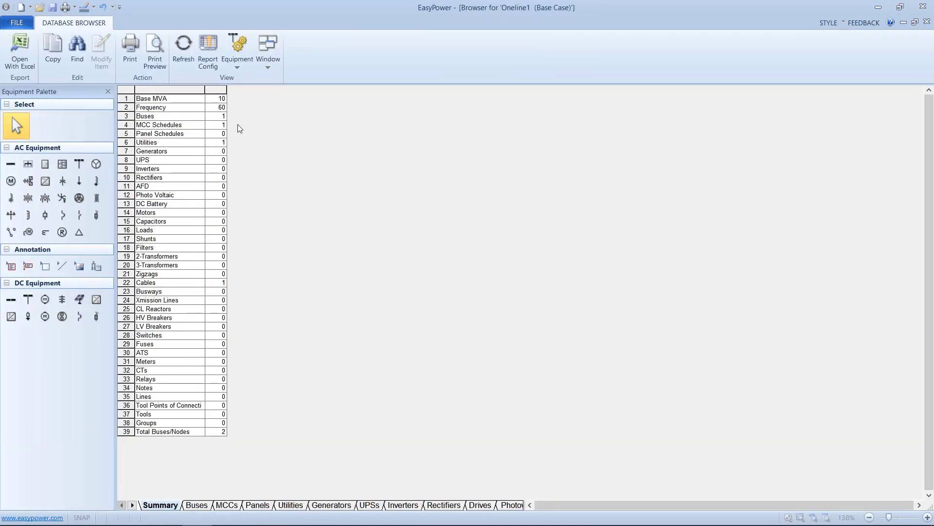
pyautogui.click(243, 65)
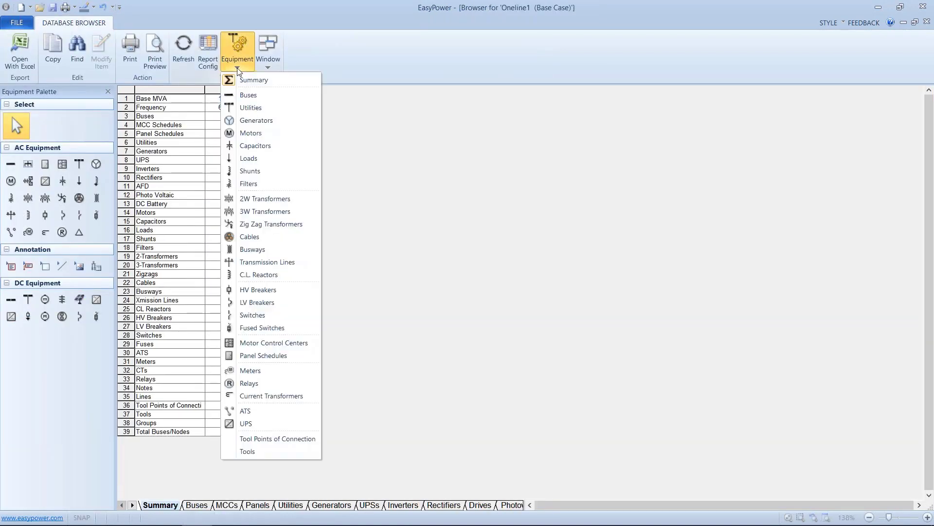
pyautogui.click(228, 132)
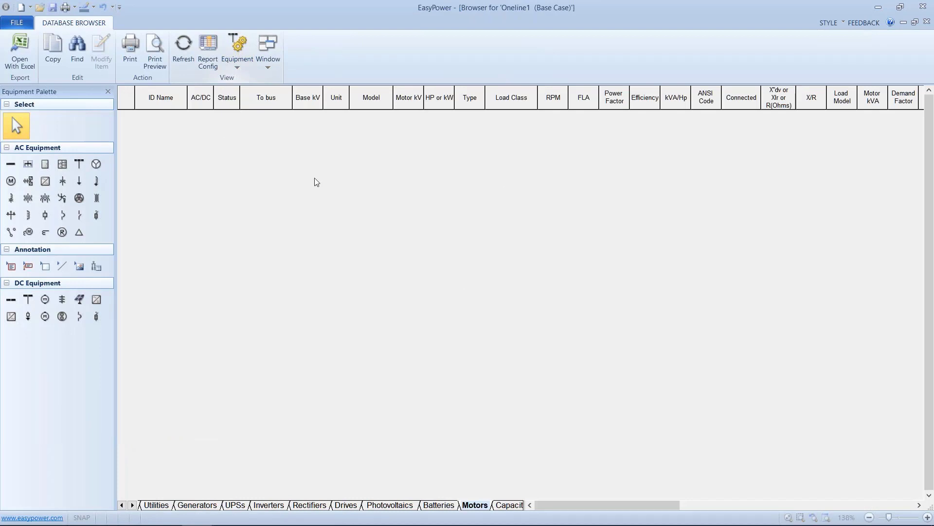
pyautogui.click(17, 22)
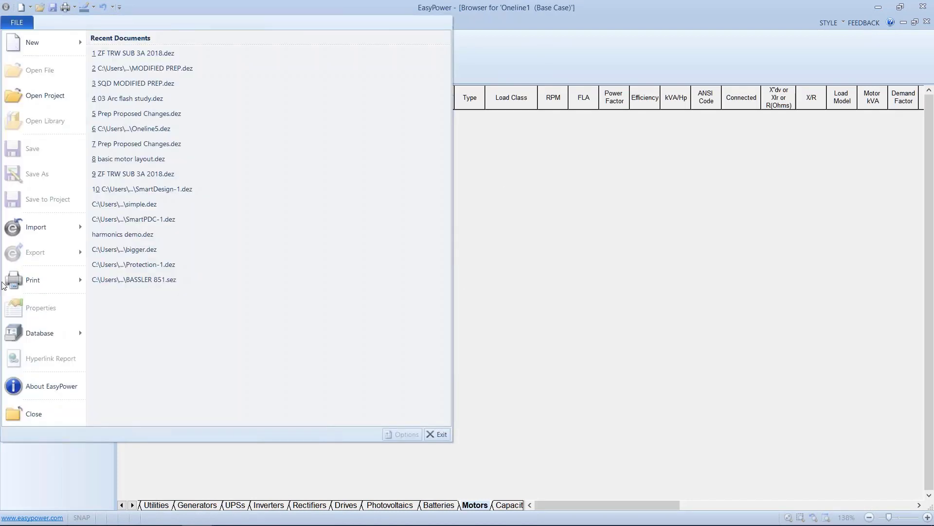
pyautogui.click(22, 418)
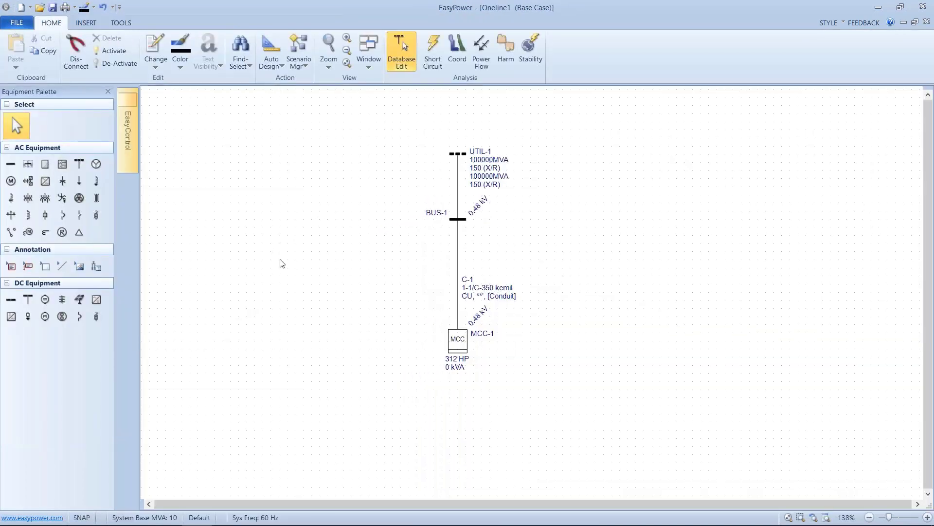
# Enable the general option "Show MCC and Panel items in database report" and apply it.
pyautogui.rightClick(258, 240)
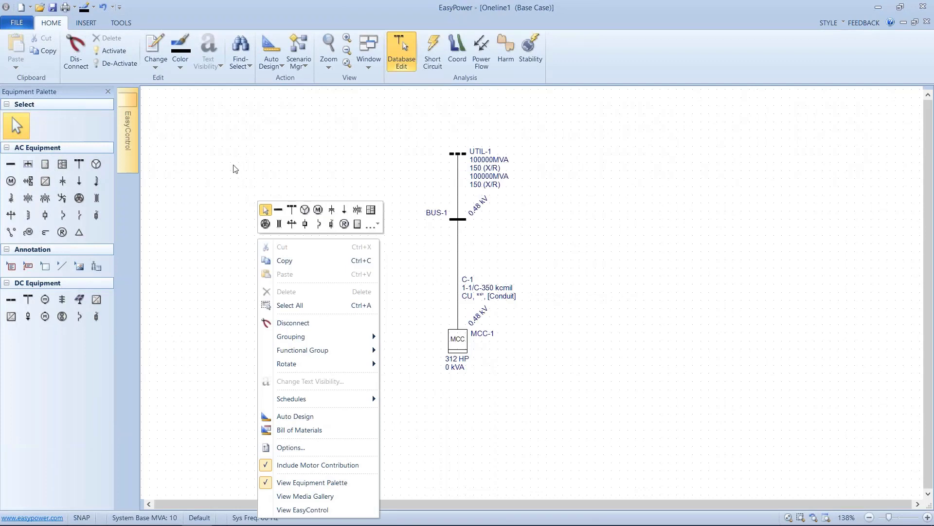
pyautogui.click(284, 447)
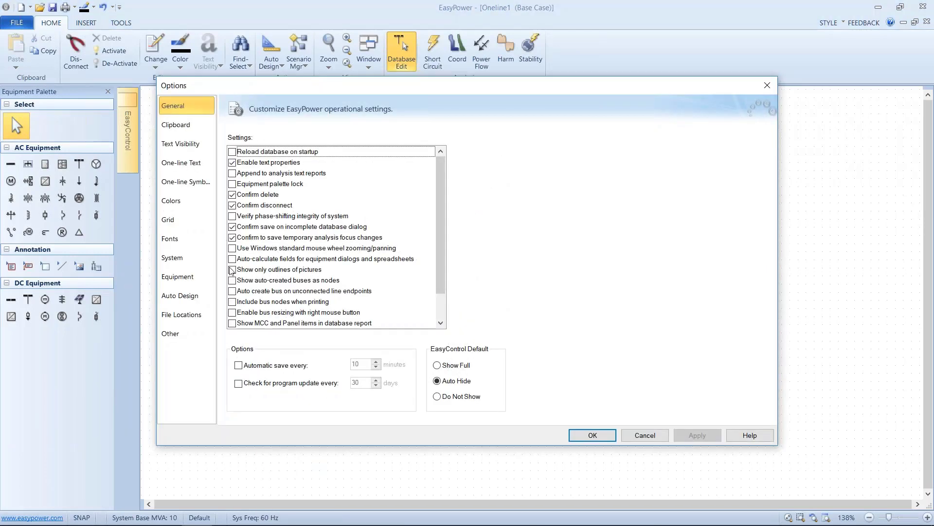
pyautogui.click(233, 324)
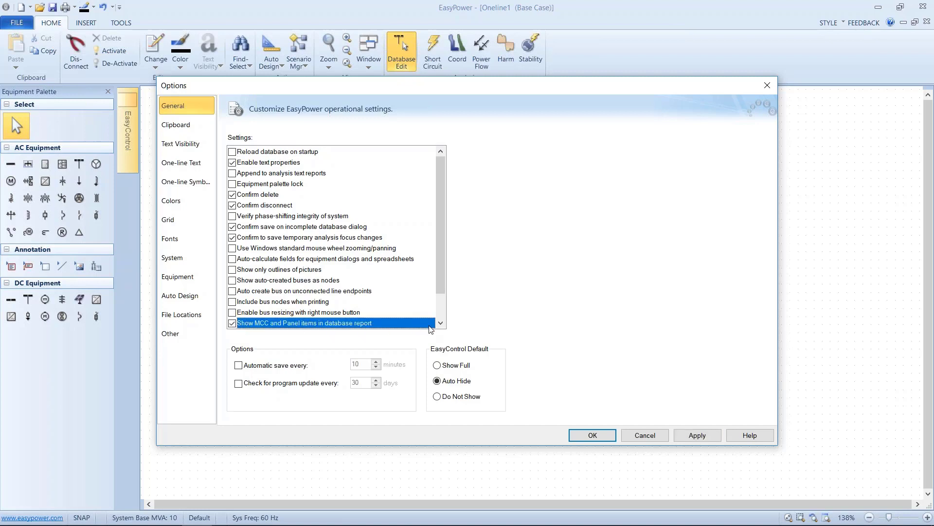
pyautogui.click(696, 434)
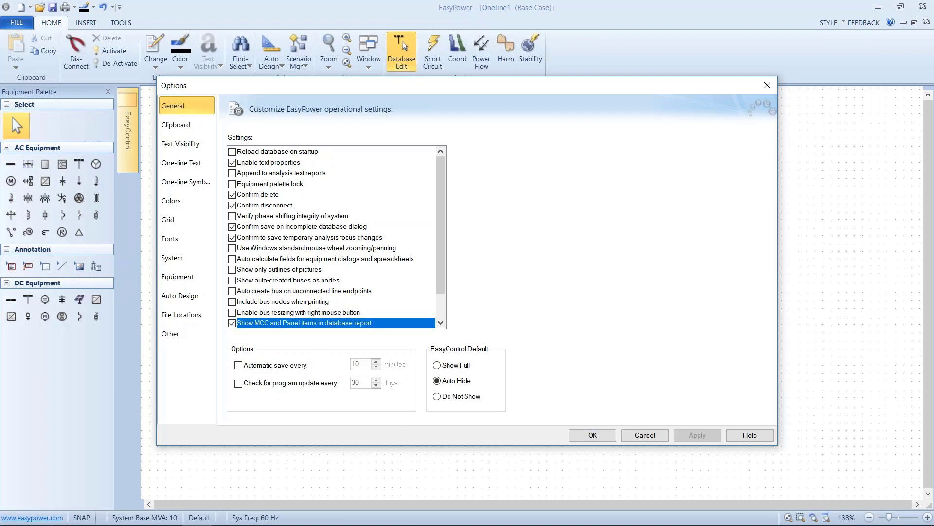
pyautogui.click(602, 435)
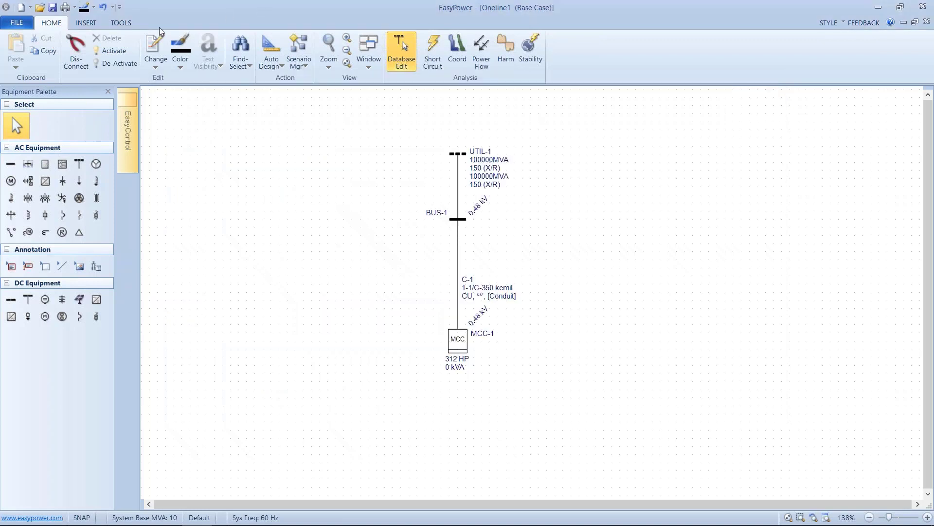
# Reopen the database browser, examine the MCC row entries in its motor list, and close the browser.
pyautogui.click(16, 23)
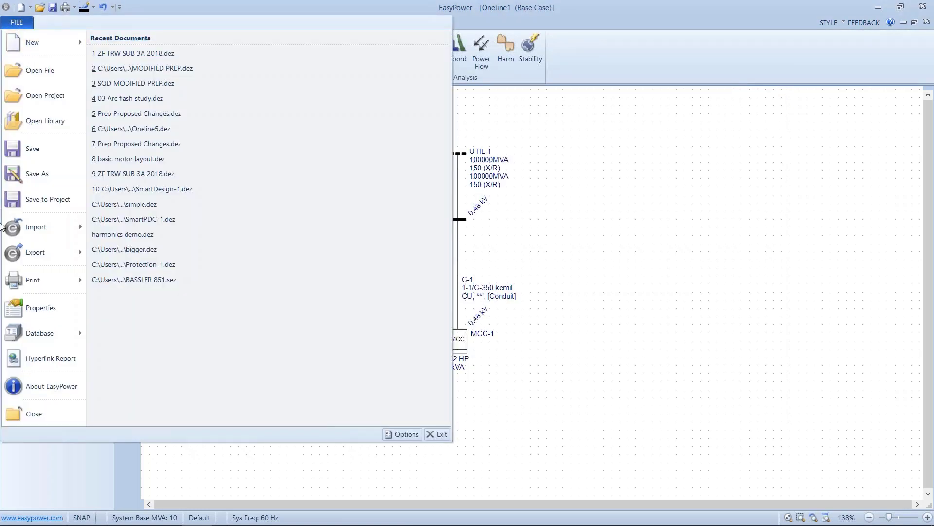
pyautogui.click(19, 333)
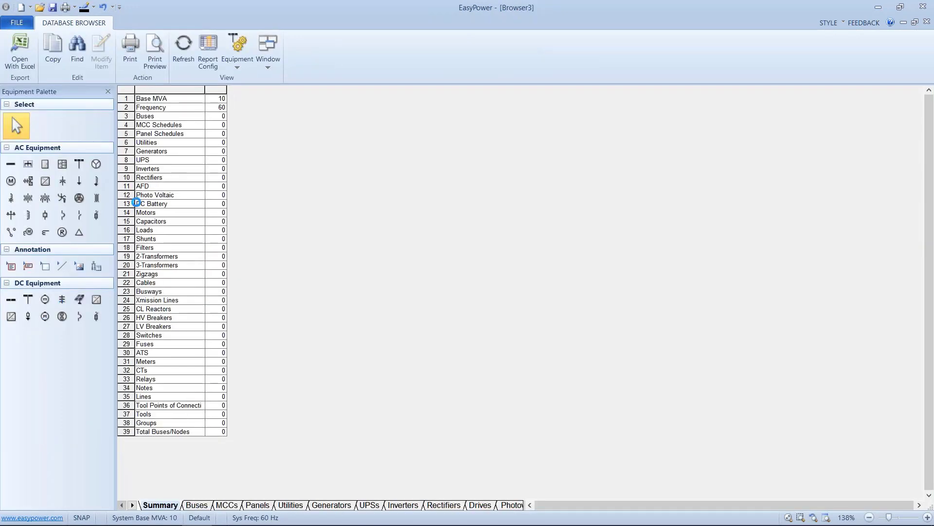
pyautogui.click(240, 65)
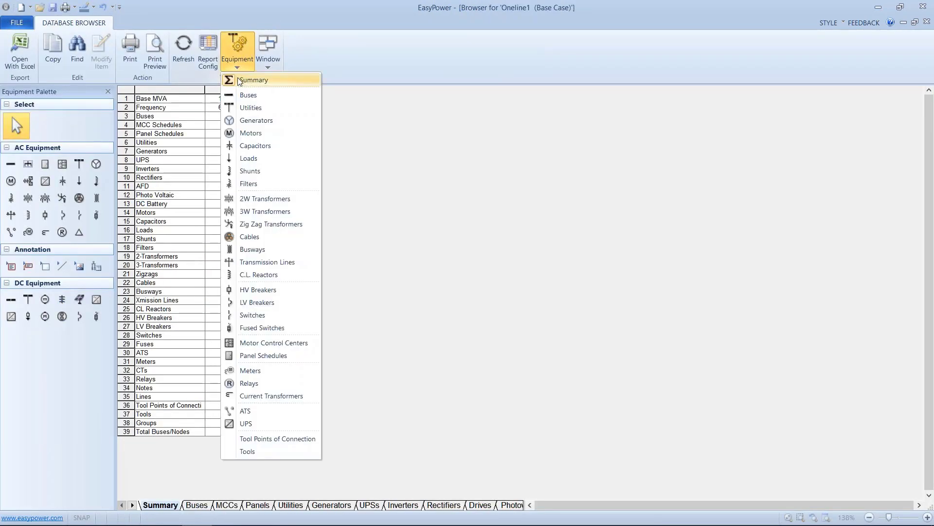
pyautogui.click(260, 131)
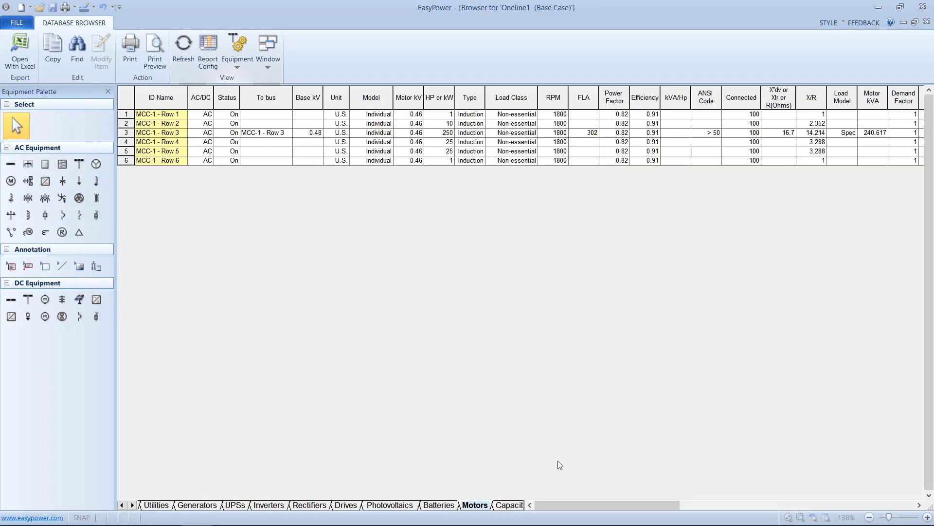
pyautogui.moveTo(570, 497); pyautogui.dragTo(534, 506)
pyautogui.click(16, 22)
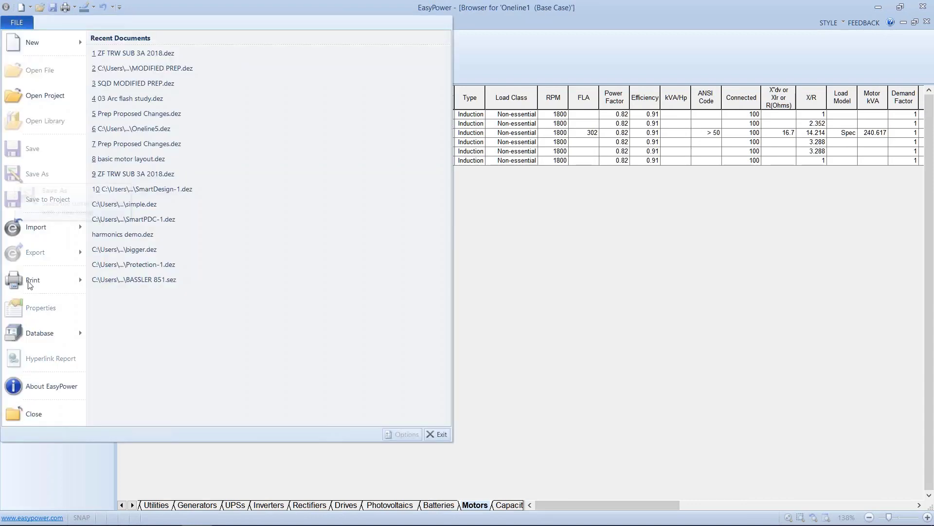
pyautogui.click(31, 416)
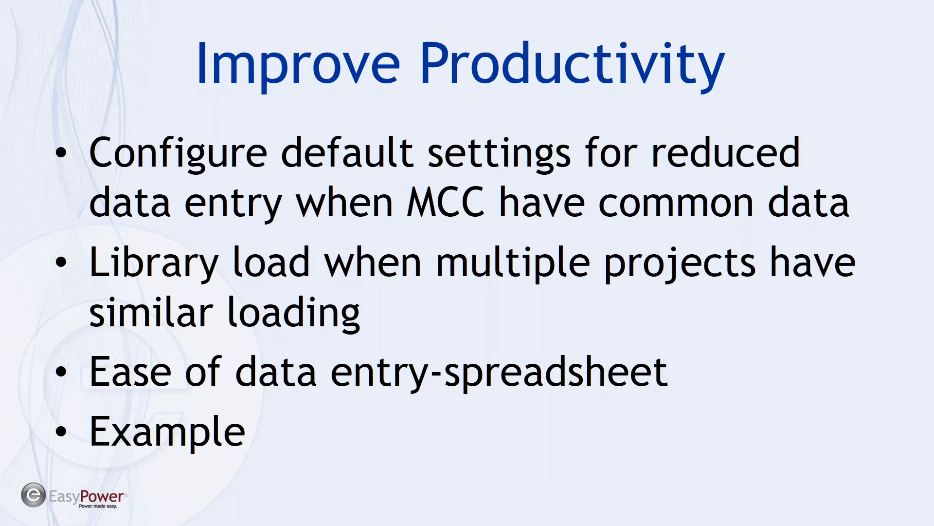
# Switch to EasyPower and close Oneline1 and ZF TRW SUB 3A 2018.dez without saving changes.
pyautogui.press('Right')
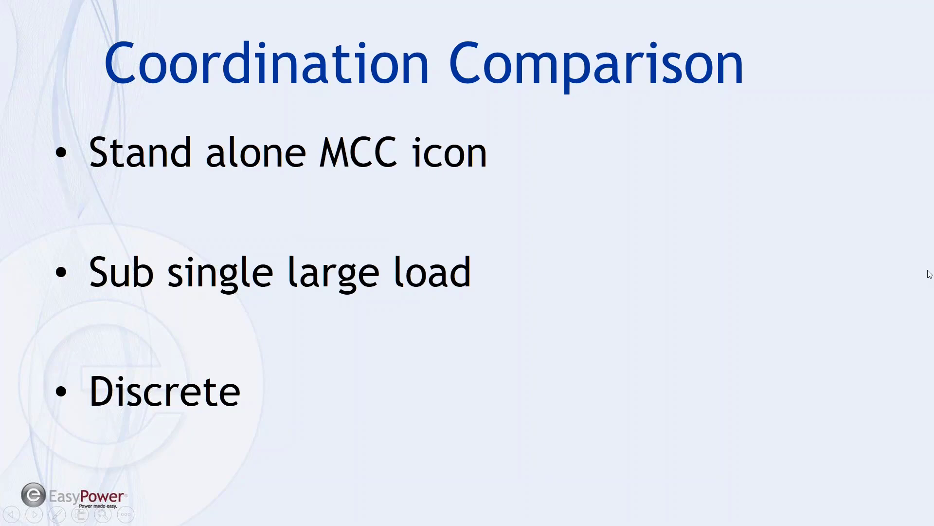
pyautogui.hotkey('alt', 'Tab')
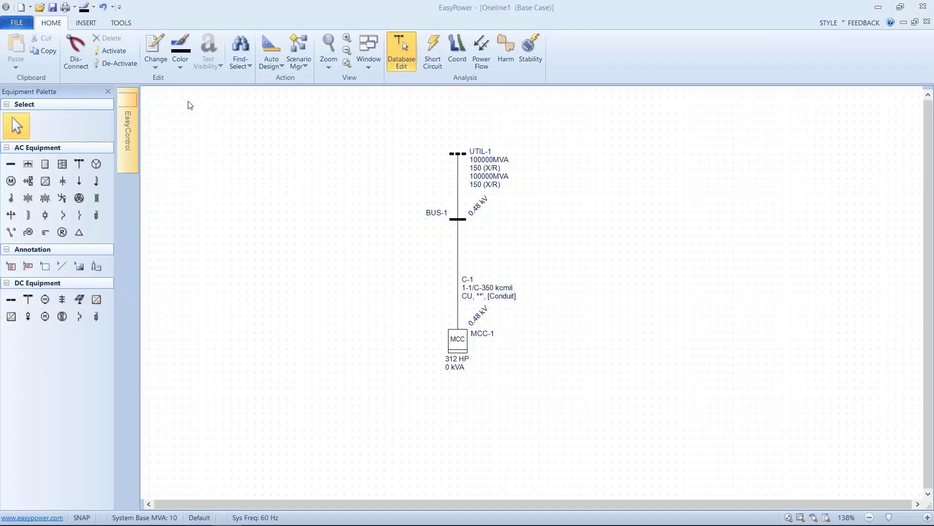
pyautogui.click(33, 25)
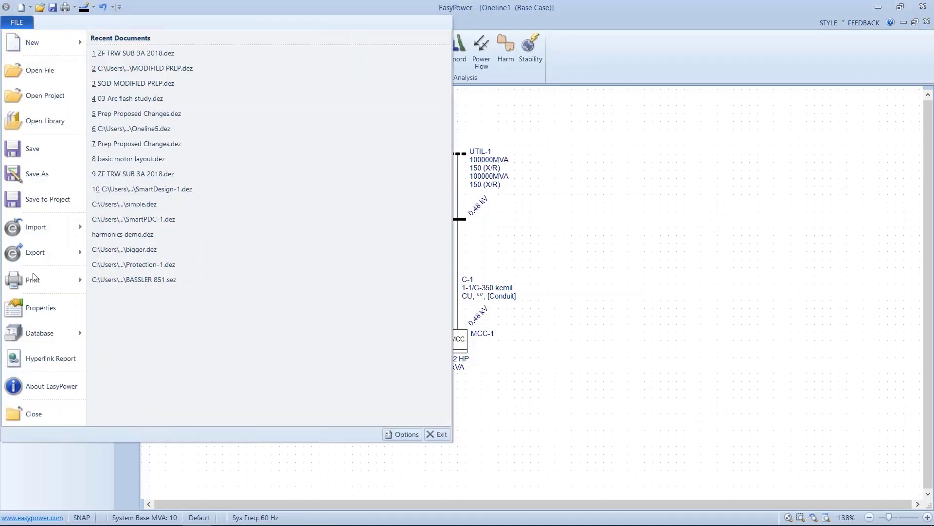
pyautogui.click(30, 414)
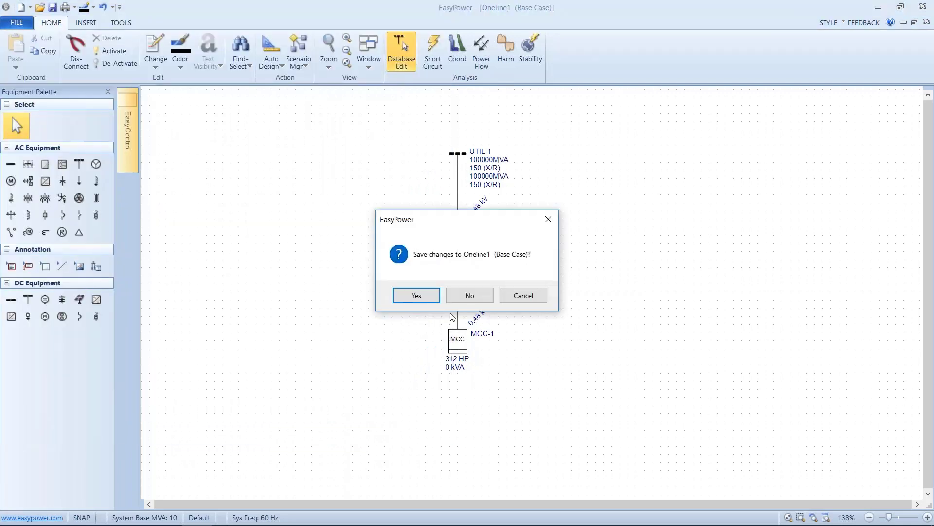
pyautogui.click(469, 297)
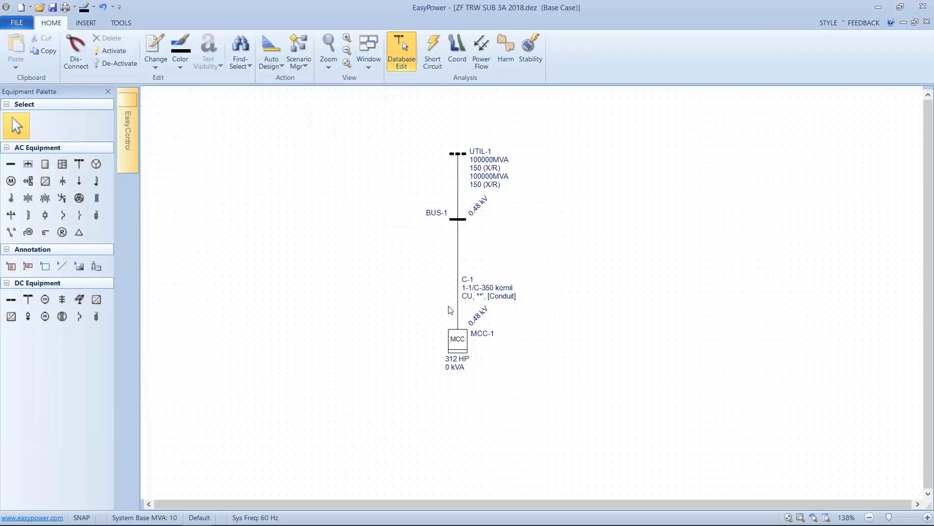
pyautogui.click(24, 24)
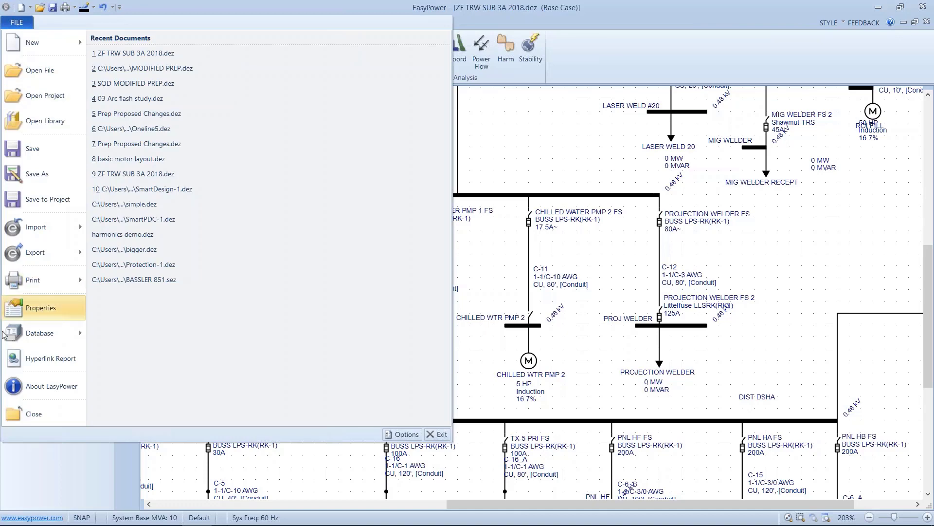
pyautogui.click(19, 414)
pyautogui.click(489, 296)
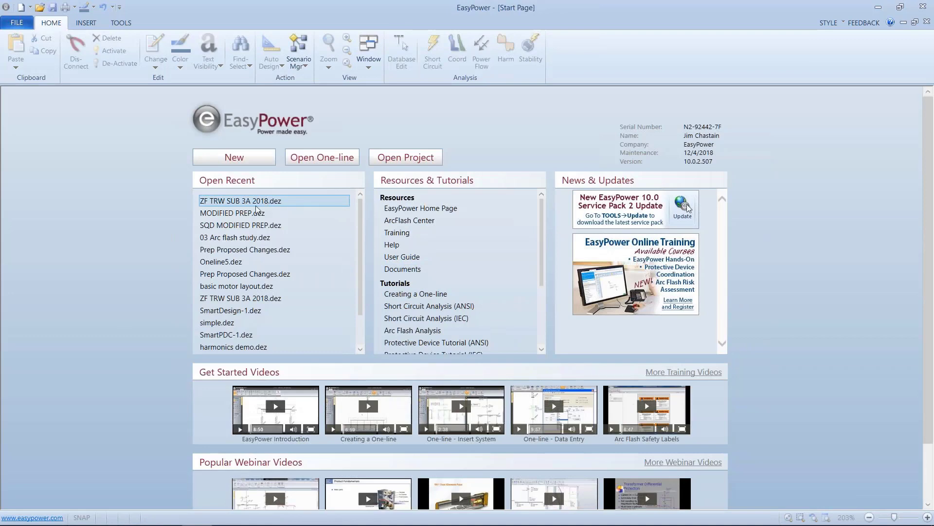
# Open the recent file MODIFIED PREP.dez and view the five PREP MCCs fed from BUS-1.
pyautogui.click(254, 214)
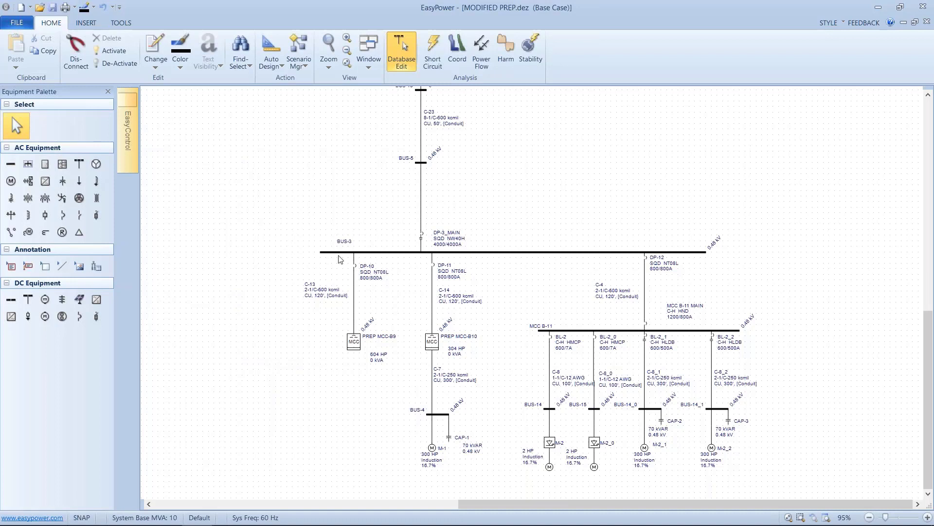
pyautogui.scroll(-2, 339, 258)
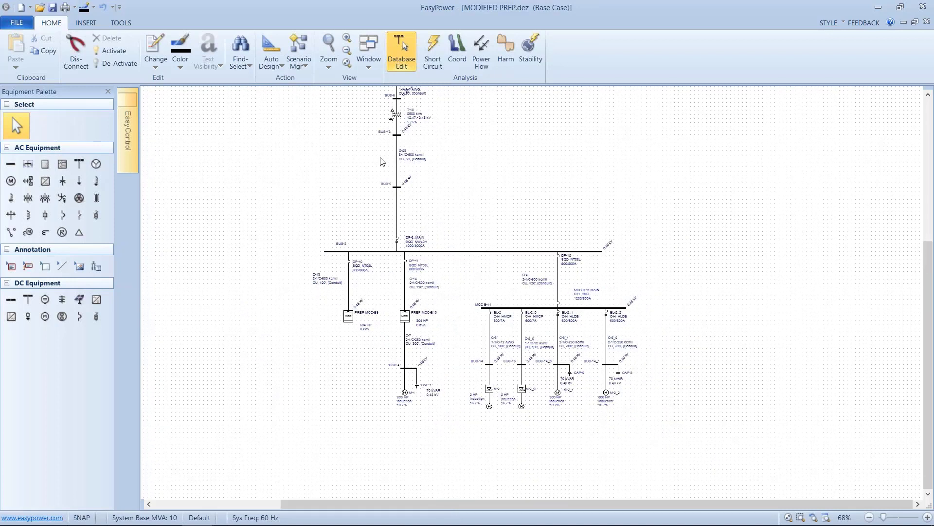
pyautogui.click(347, 64)
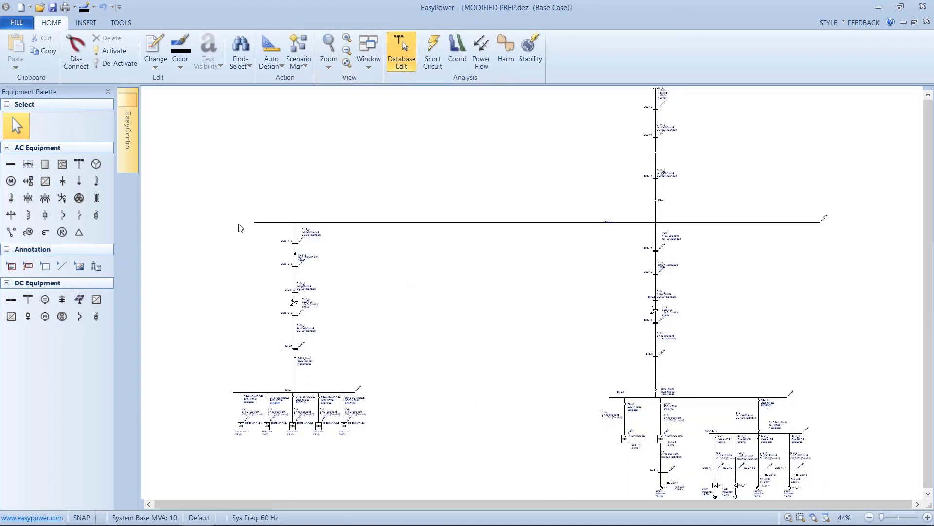
pyautogui.moveTo(517, 316); pyautogui.dragTo(510, 284)
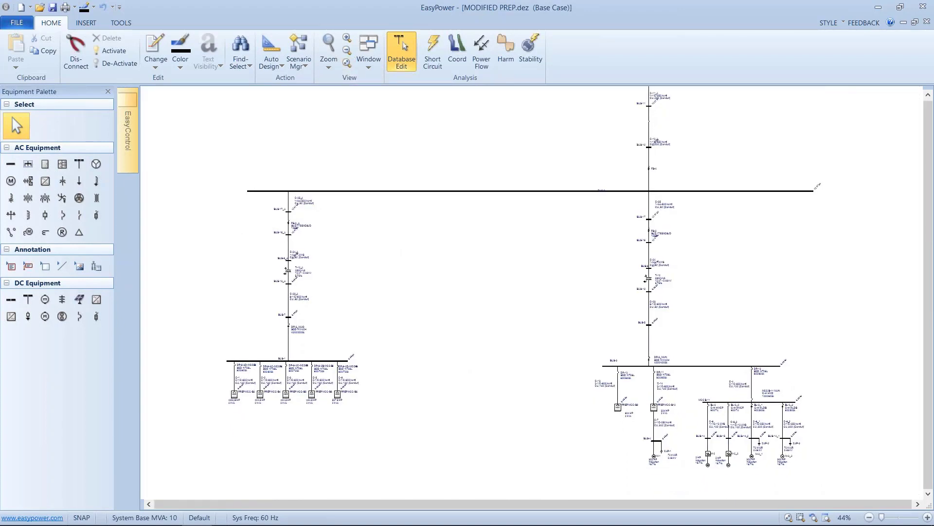
pyautogui.scroll(3, 323, 385)
pyautogui.moveTo(299, 403); pyautogui.dragTo(385, 384)
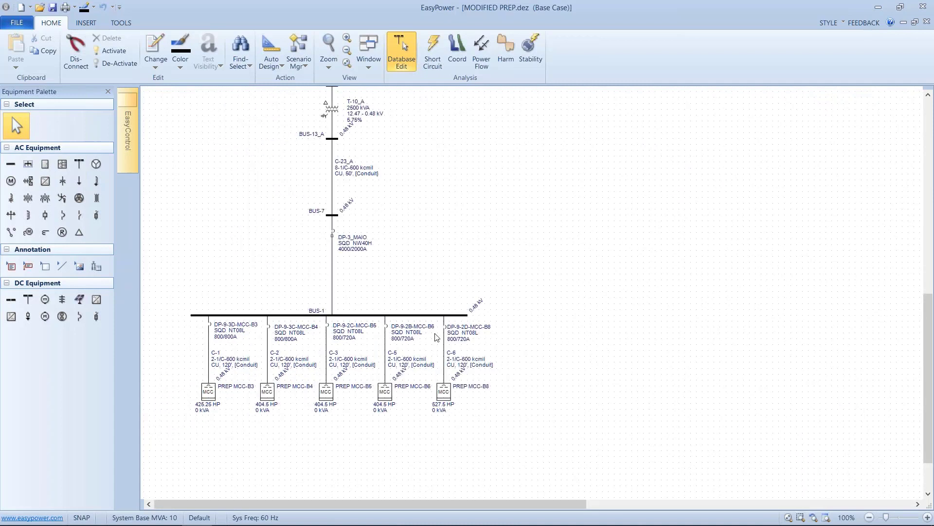
# De-activate the branch from BUS-17_A down to the five MCCs under BUS-1, excluding the main bus above it.
pyautogui.scroll(-4, 465, 254)
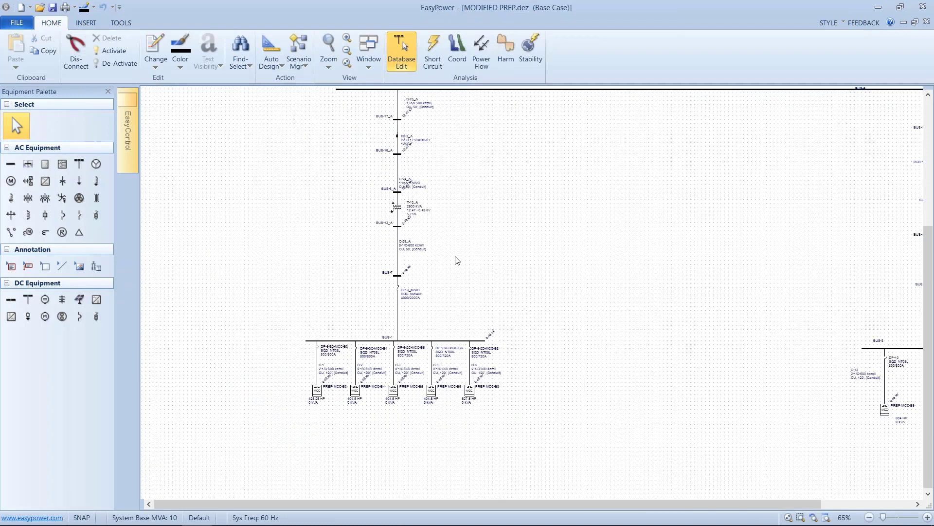
pyautogui.moveTo(493, 280); pyautogui.dragTo(473, 301)
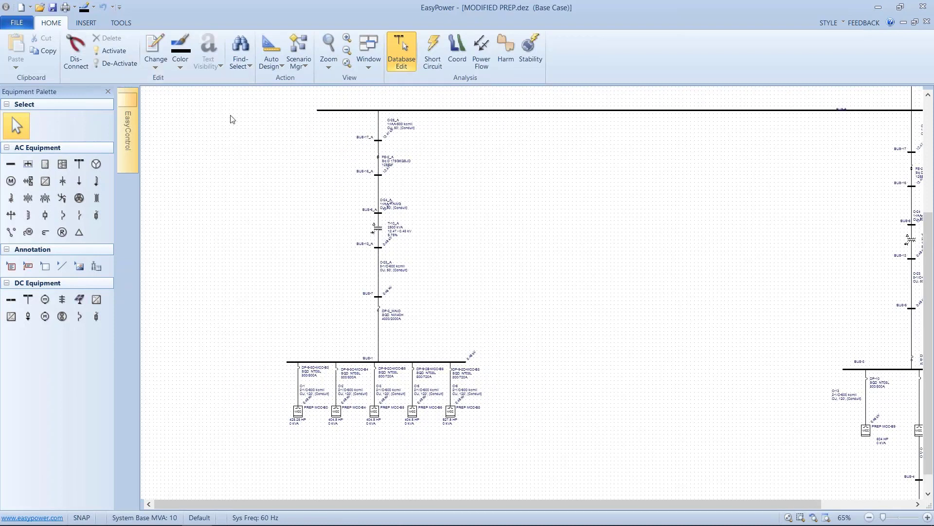
pyautogui.moveTo(226, 101); pyautogui.dragTo(438, 240)
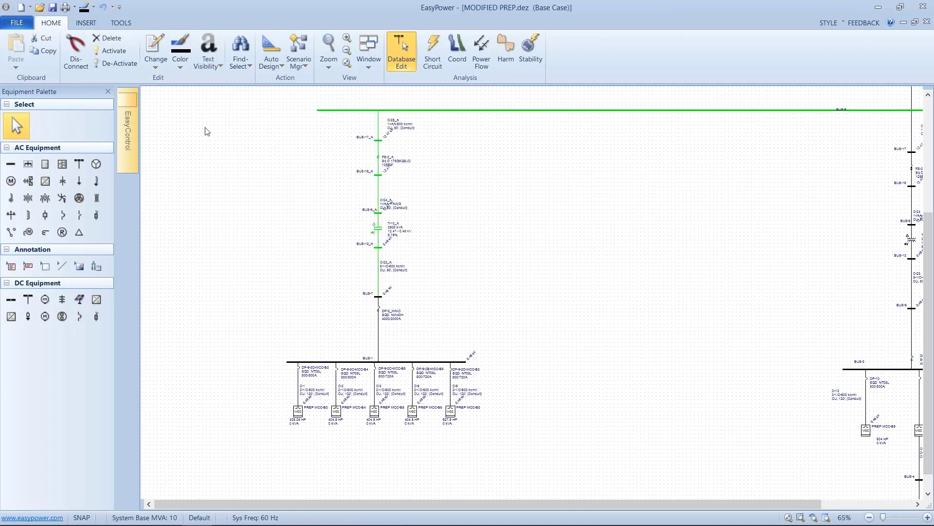
pyautogui.moveTo(234, 141); pyautogui.dragTo(482, 423)
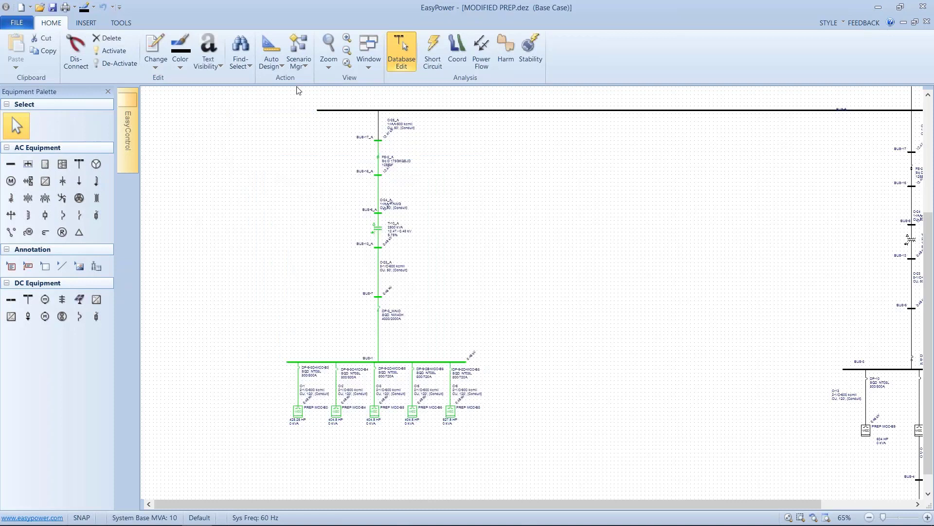
pyautogui.click(118, 63)
# Open the data of PREP MCC-B9 under BUS-3 and review its incoming device and its load description spreadsheet.
pyautogui.moveTo(644, 257); pyautogui.dragTo(273, 190)
pyautogui.scroll(2, 403, 334)
pyautogui.scroll(1, 446, 345)
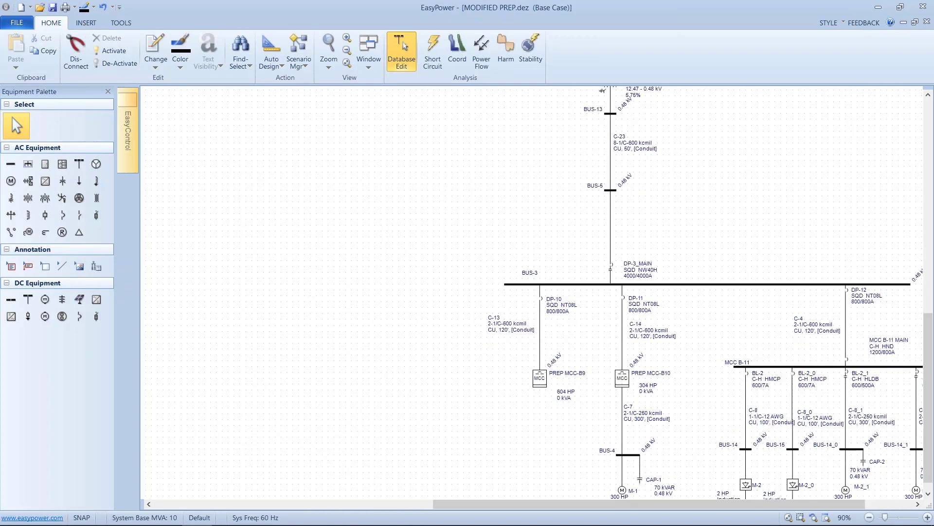
pyautogui.moveTo(446, 345); pyautogui.dragTo(216, 290)
pyautogui.click(321, 332)
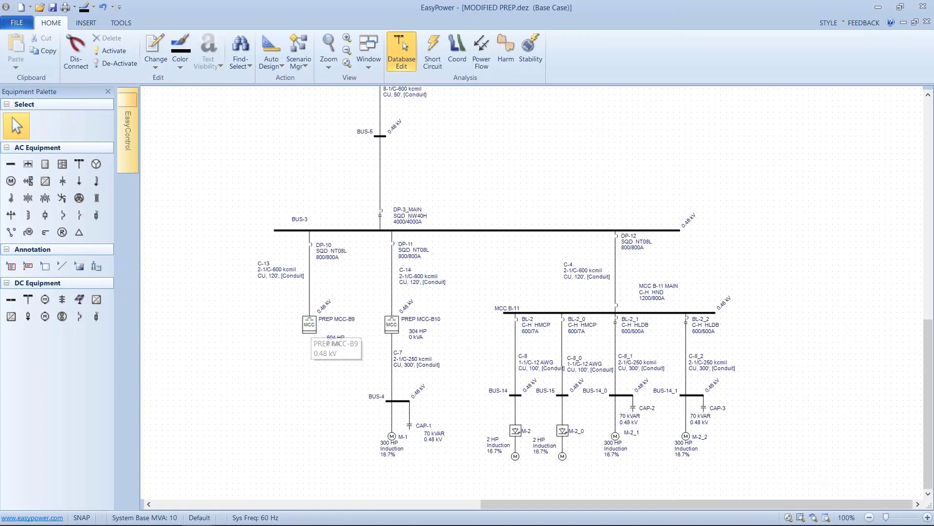
pyautogui.doubleClick(309, 325)
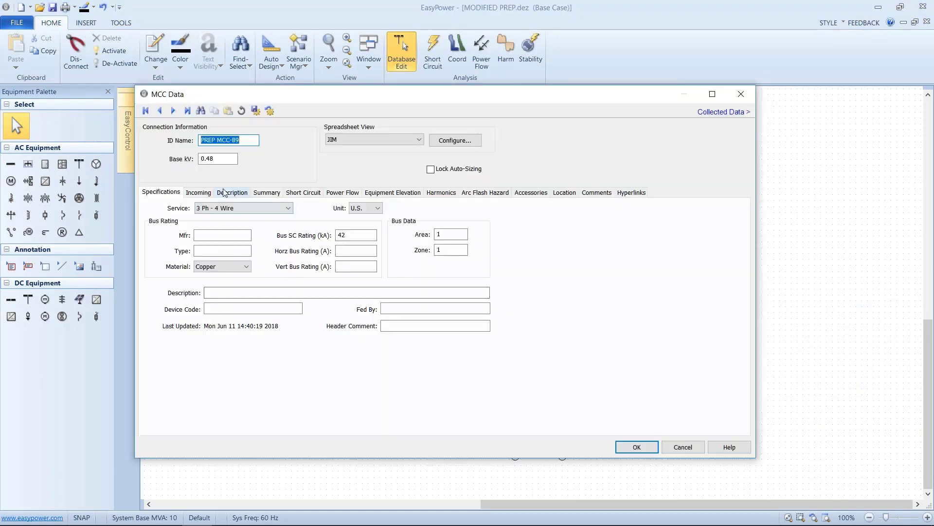
pyautogui.click(196, 194)
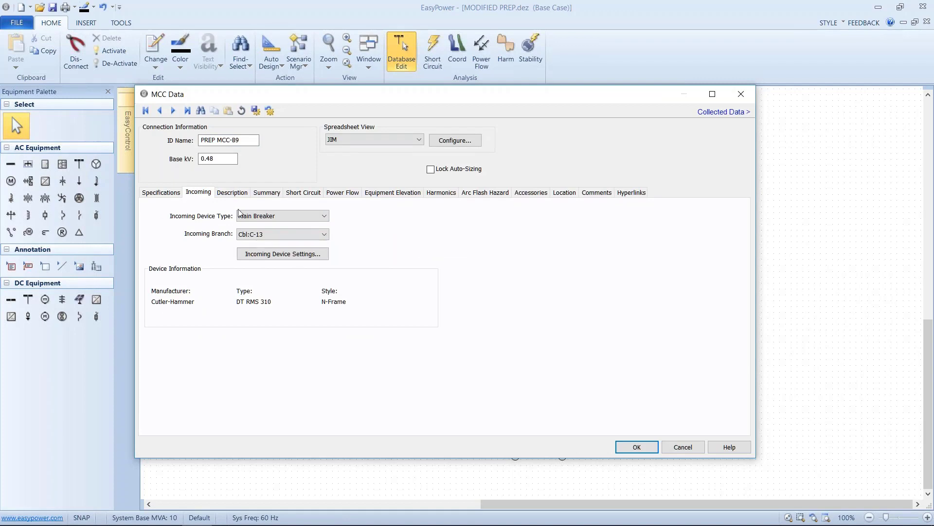
pyautogui.click(229, 195)
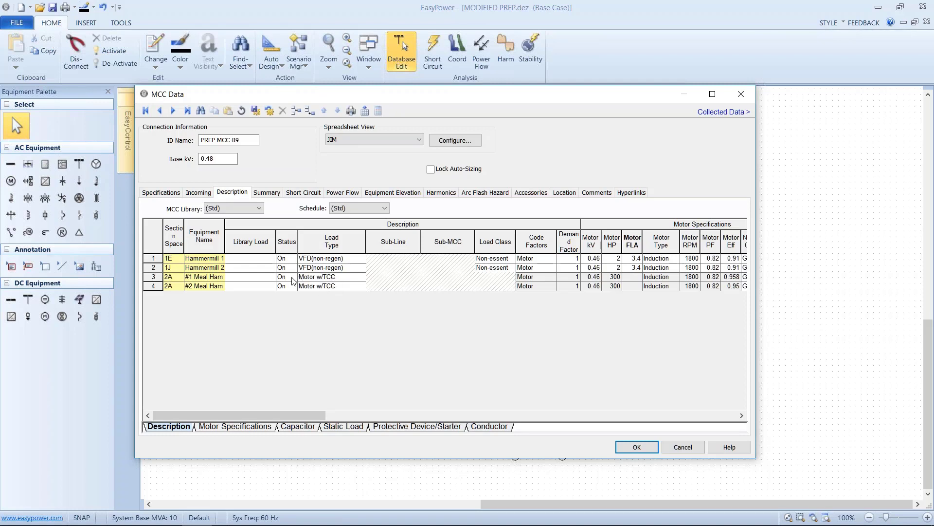
# Set the load type of the #1 Meal Ham row to Motor and calculate its motor FLA.
pyautogui.click(335, 277)
pyautogui.click(362, 277)
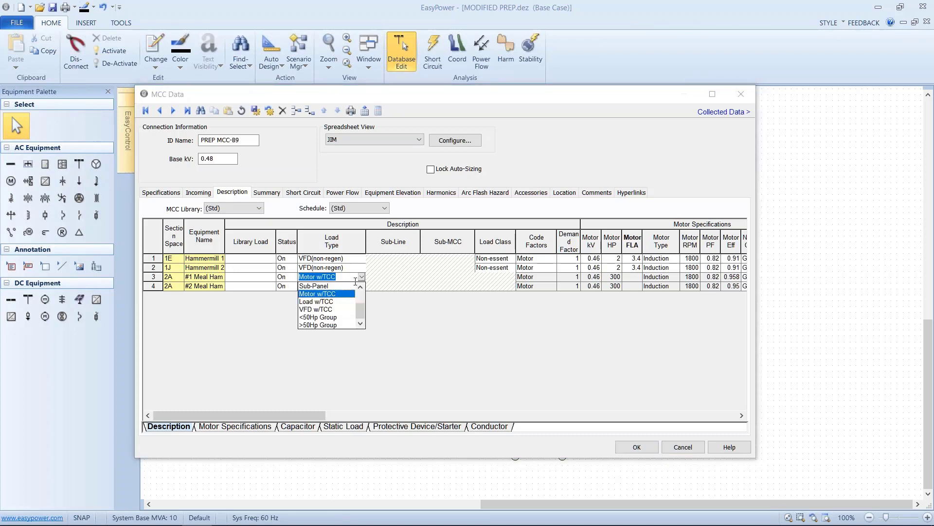
pyautogui.click(359, 289)
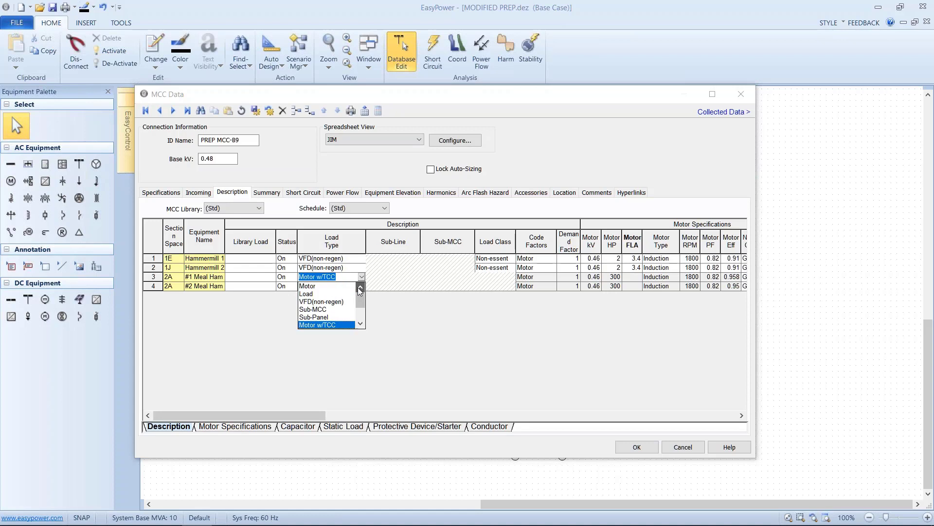
pyautogui.click(322, 288)
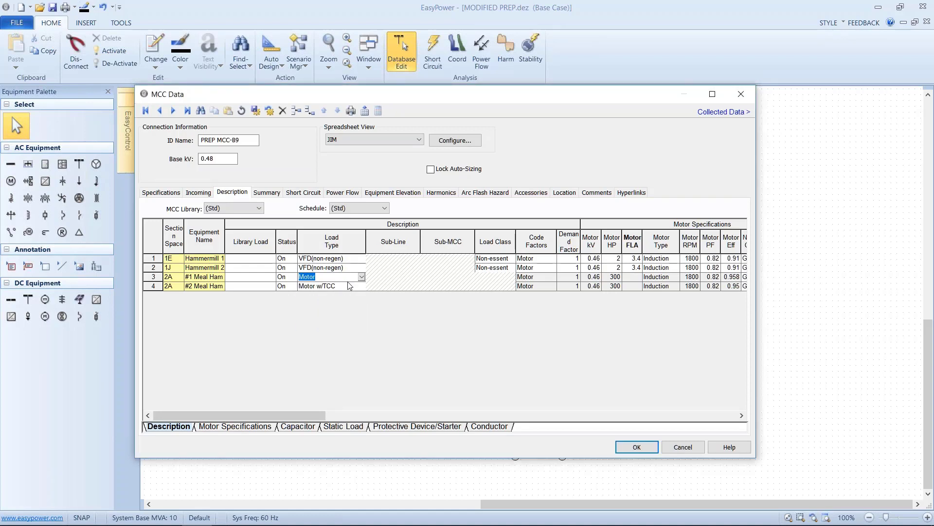
pyautogui.press('Tab')
pyautogui.press('Tab')
pyautogui.press('Tab')
pyautogui.press('Tab')
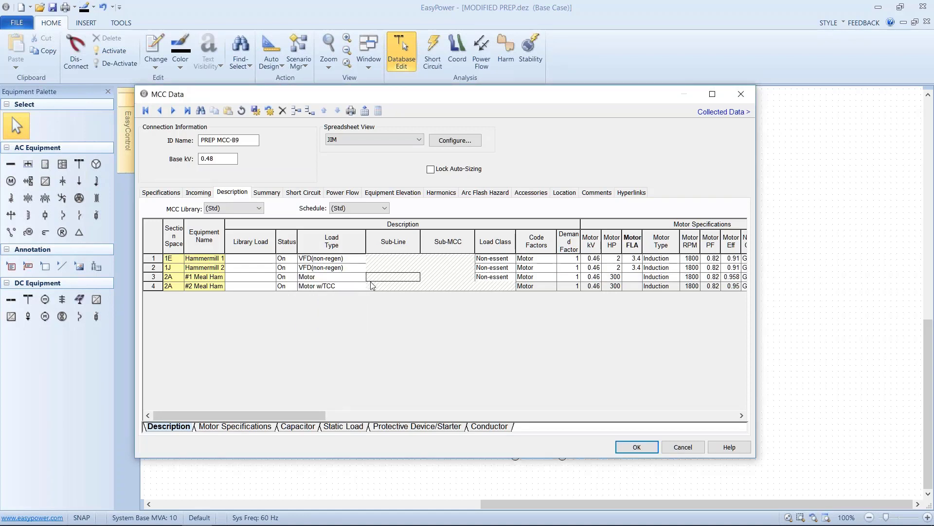
pyautogui.press('Tab')
pyautogui.press('Tab')
pyautogui.click(629, 277)
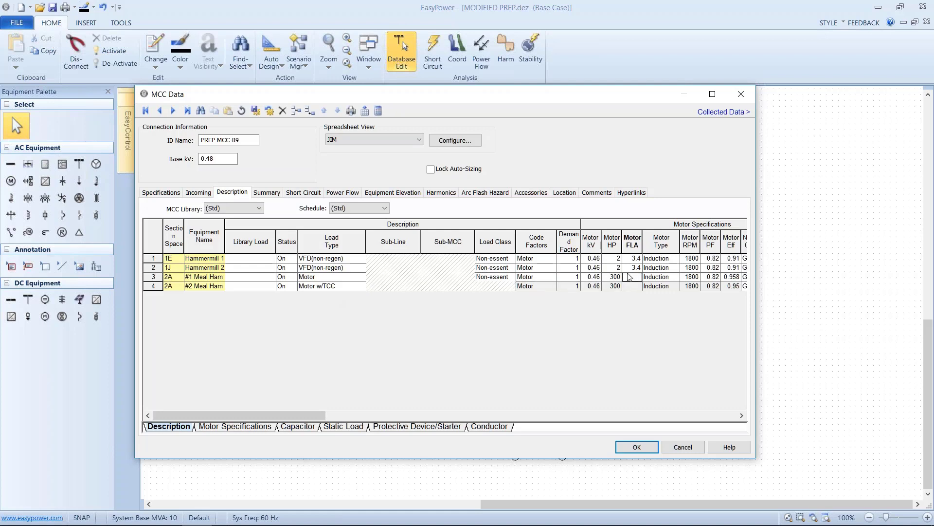
pyautogui.click(379, 111)
# Review the capacitor and protective device data and the #2 Meal Ham breaker's specifications and short-circuit ratings, and accept the breaker and MCC data.
pyautogui.click(394, 415)
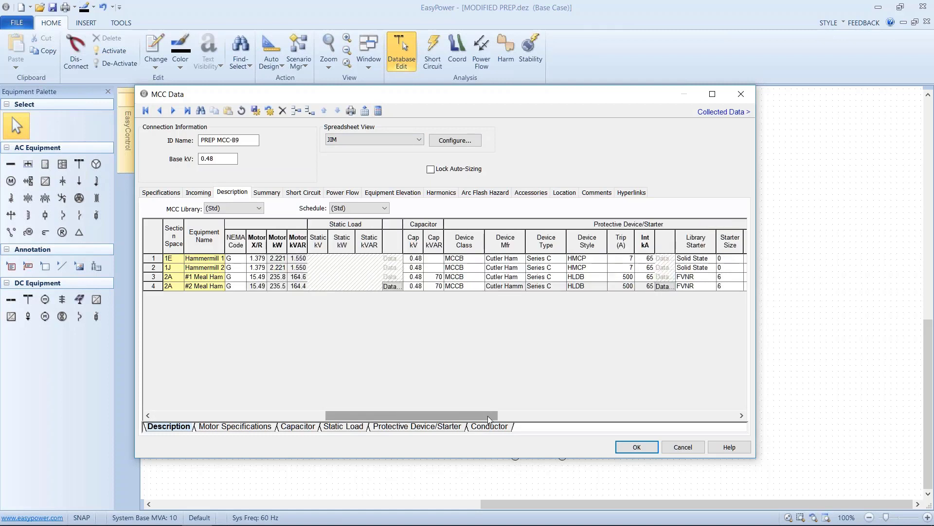
pyautogui.click(515, 417)
pyautogui.moveTo(536, 412); pyautogui.dragTo(308, 323)
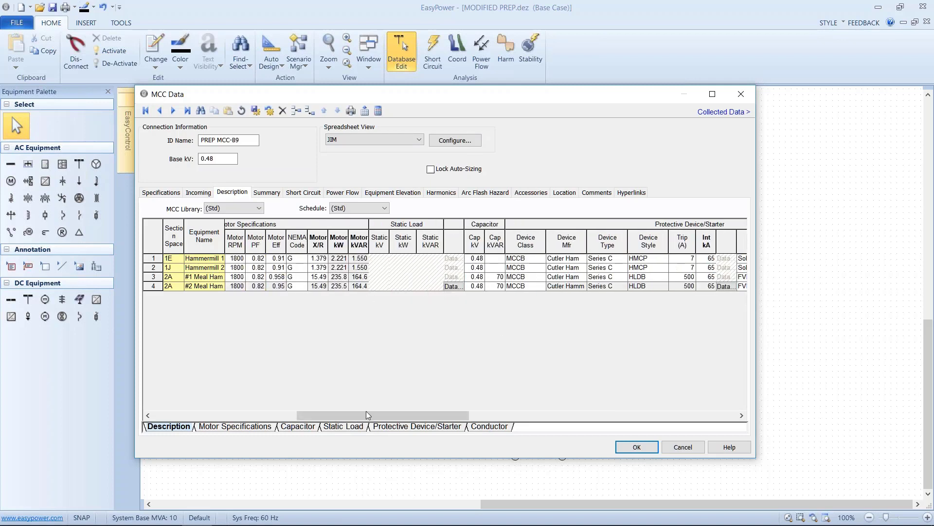
pyautogui.moveTo(365, 415); pyautogui.dragTo(441, 404)
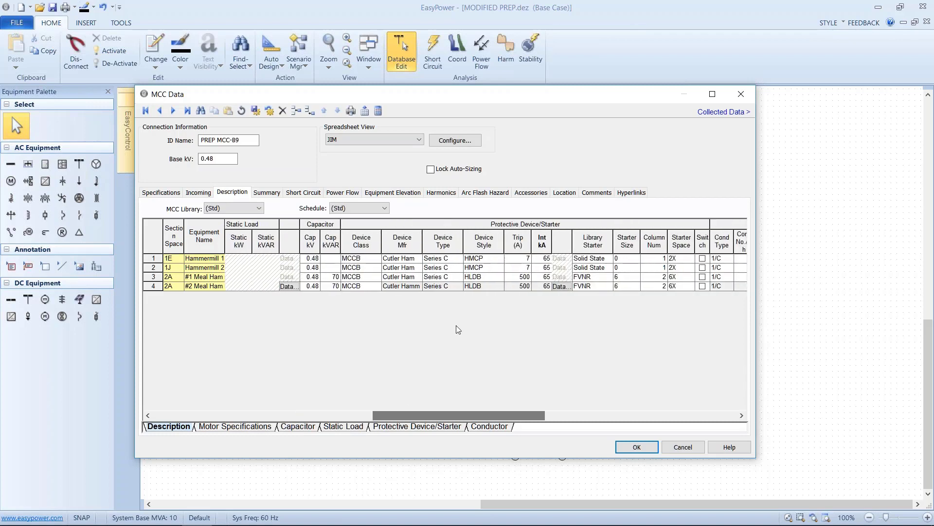
pyautogui.click(559, 287)
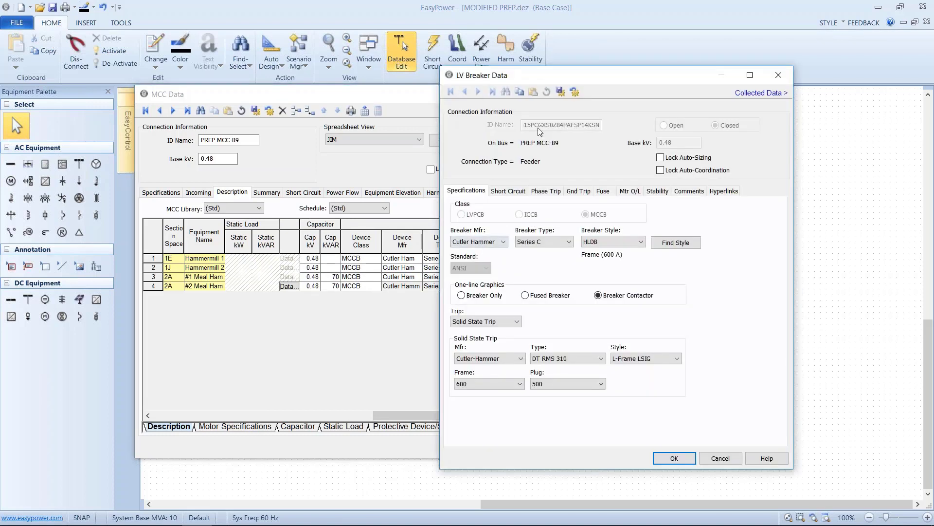
pyautogui.click(517, 195)
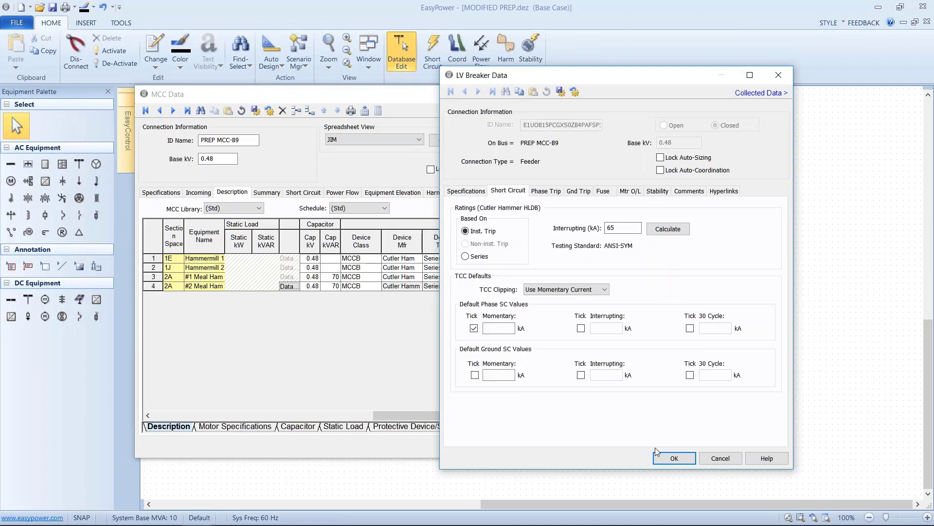
pyautogui.click(672, 458)
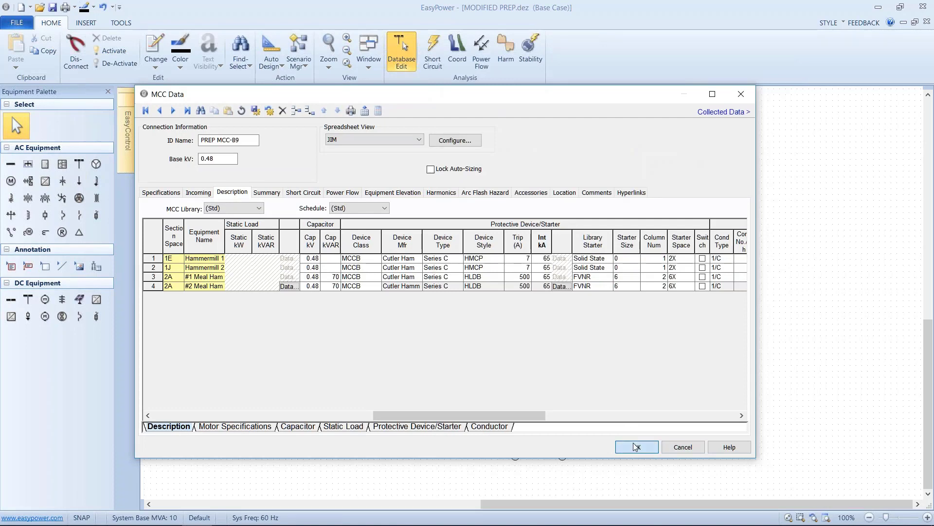
pyautogui.click(636, 446)
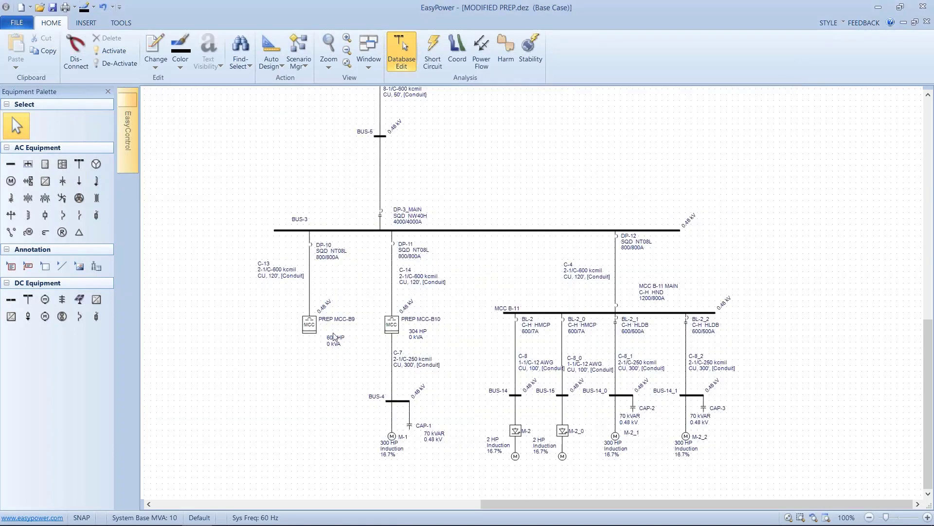
# Plot the time-current curves of DP-10, cable C-13 and PREP MCC-B9 under BUS-3 in coordination mode.
pyautogui.moveTo(302, 330); pyautogui.dragTo(273, 243)
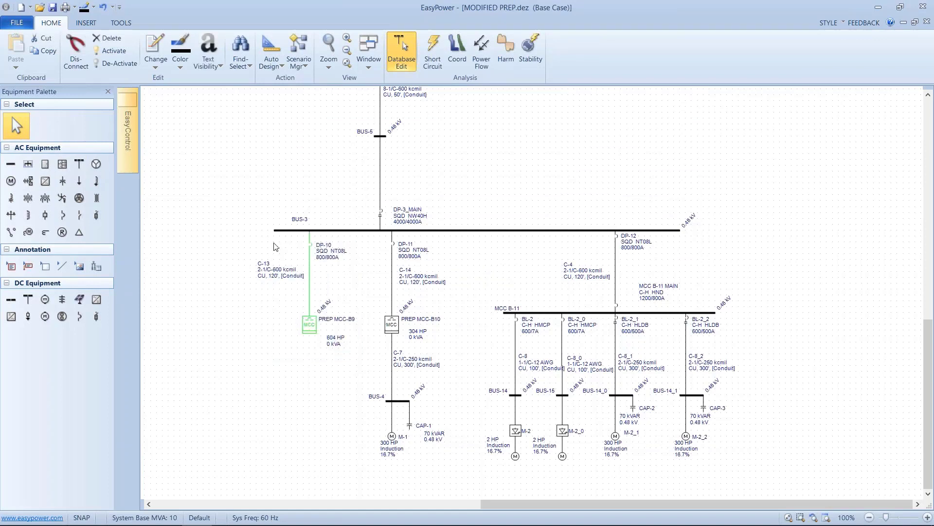
pyautogui.click(450, 67)
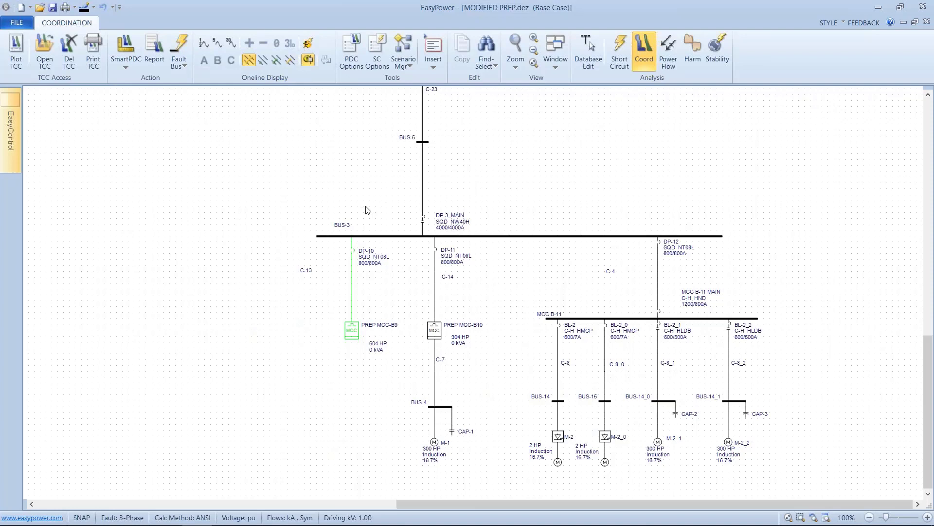
pyautogui.scroll(2, 369, 209)
pyautogui.scroll(-2, 367, 229)
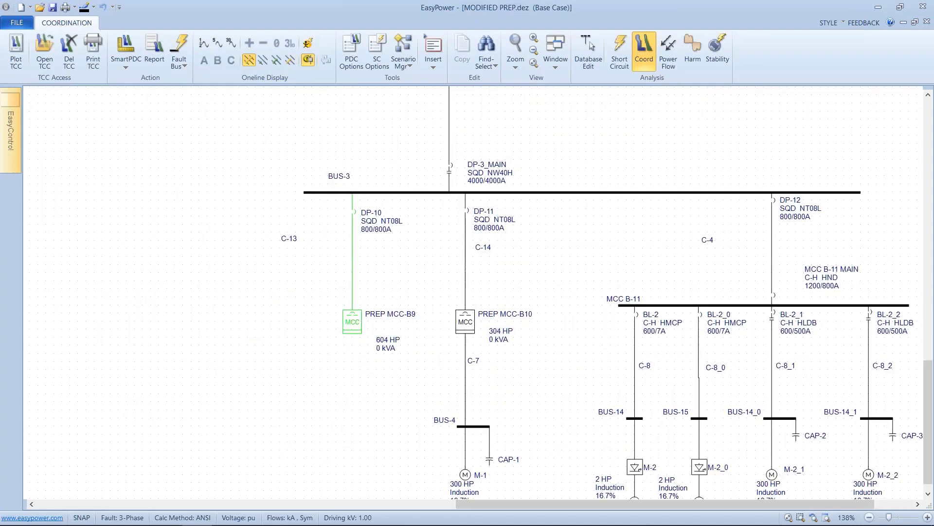
pyautogui.click(20, 44)
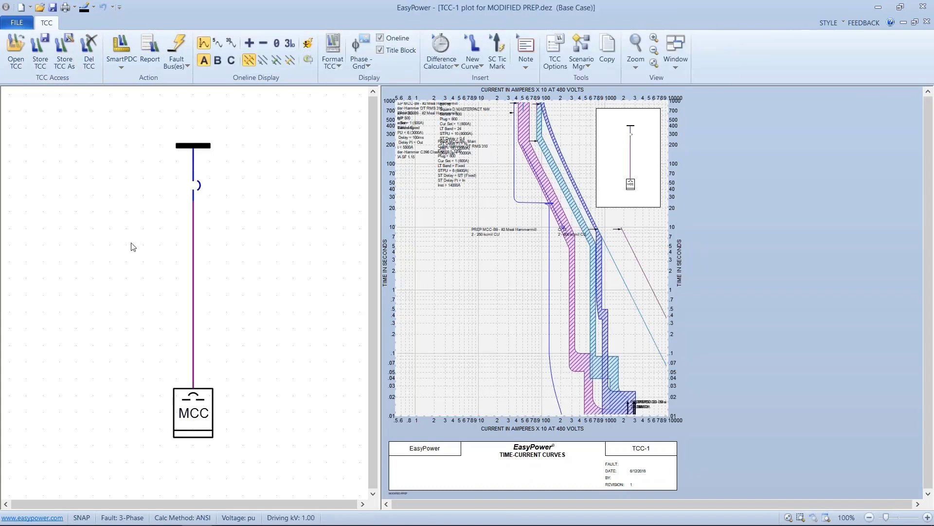
# Spread the overlapping DP-10 and #2 Meal Hammermill breaker labels into the empty area beside the curves.
pyautogui.moveTo(418, 157); pyautogui.dragTo(429, 348)
pyautogui.moveTo(450, 168); pyautogui.dragTo(453, 240)
pyautogui.moveTo(442, 315)
pyautogui.mouseDown()
pyautogui.moveTo(456, 339)
pyautogui.moveTo(447, 309)
pyautogui.mouseUp()
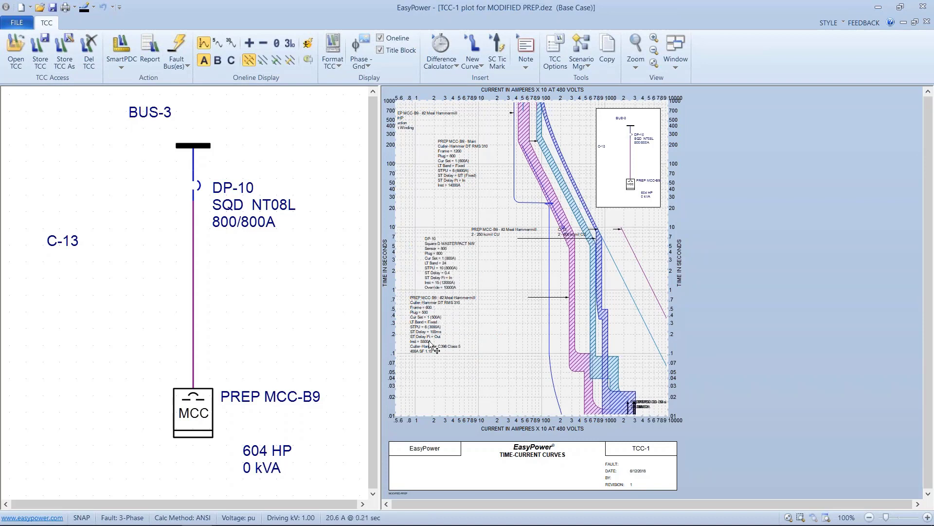
pyautogui.moveTo(424, 349); pyautogui.dragTo(446, 372)
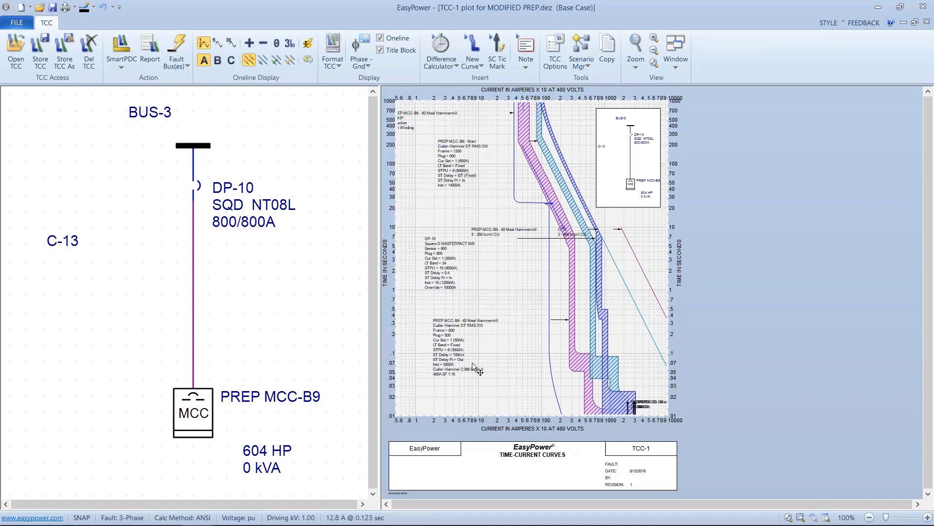
# Hide the title block and the one-line inset on the TCC plot.
pyautogui.click(380, 50)
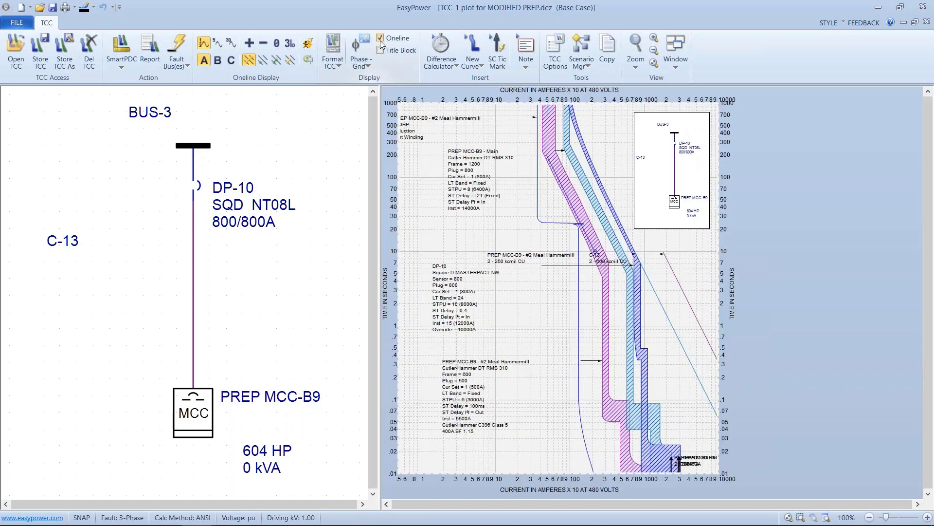
pyautogui.click(380, 38)
pyautogui.scroll(2, 527, 271)
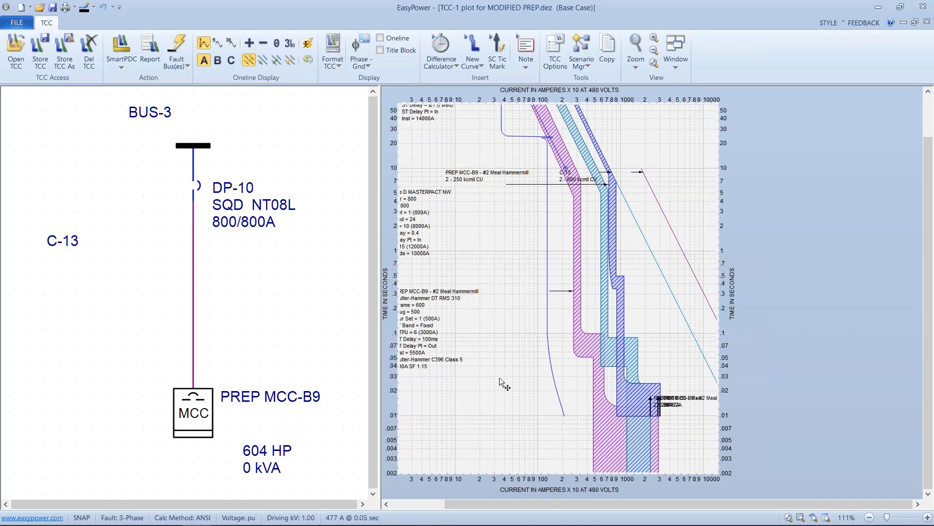
# Fault the PREP MCC-B9 bus and reposition the #2 Meal Hammermill breaker, DP-10, cable and motor labels on the plot.
pyautogui.click(208, 419)
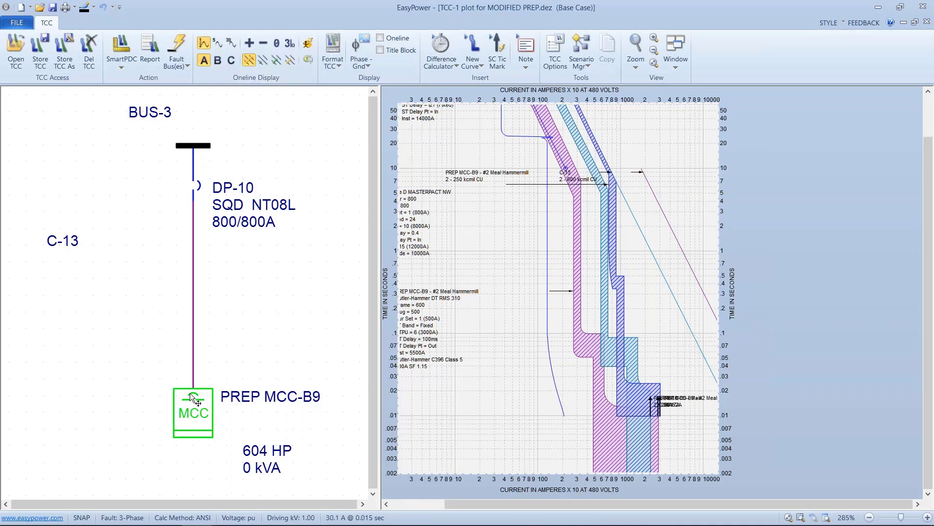
pyautogui.click(175, 43)
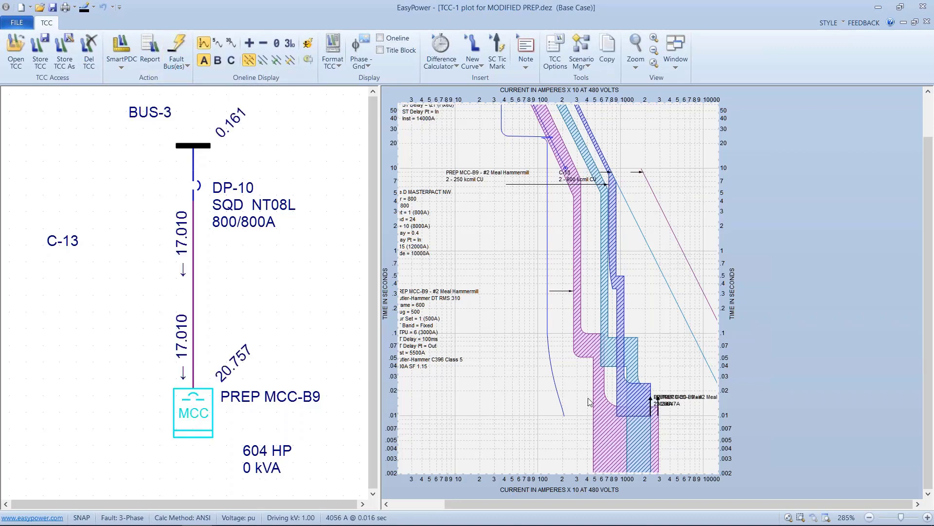
pyautogui.moveTo(436, 315); pyautogui.dragTo(456, 342)
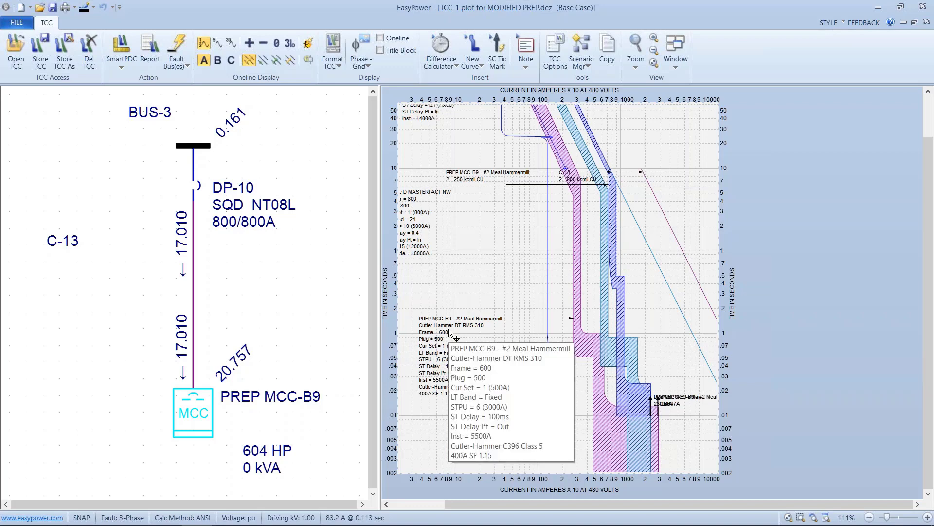
pyautogui.moveTo(426, 238); pyautogui.dragTo(452, 265)
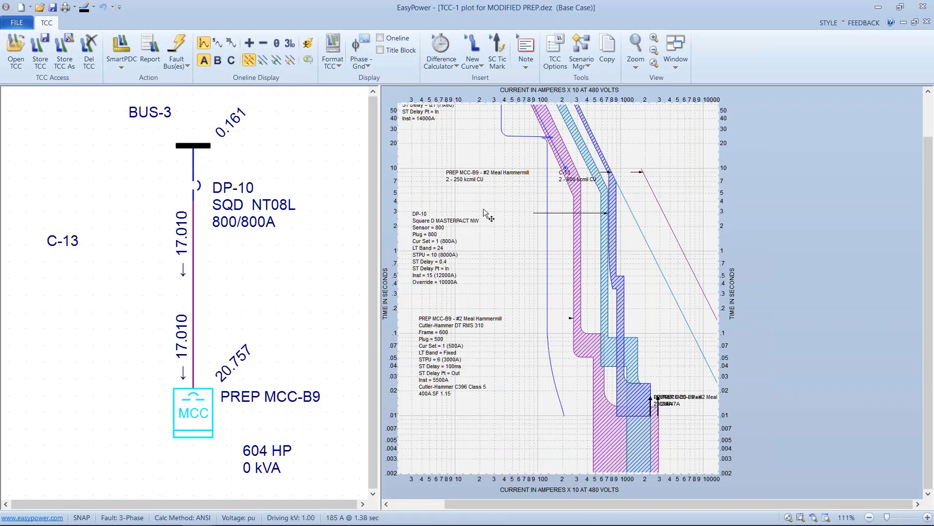
pyautogui.moveTo(477, 172)
pyautogui.mouseDown()
pyautogui.moveTo(479, 195)
pyautogui.moveTo(471, 187)
pyautogui.mouseUp()
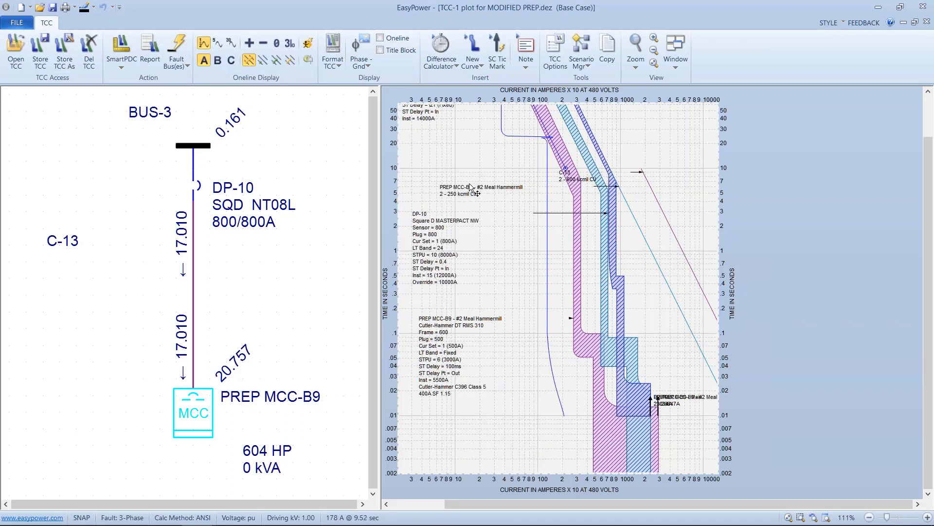
pyautogui.moveTo(423, 150); pyautogui.dragTo(473, 299)
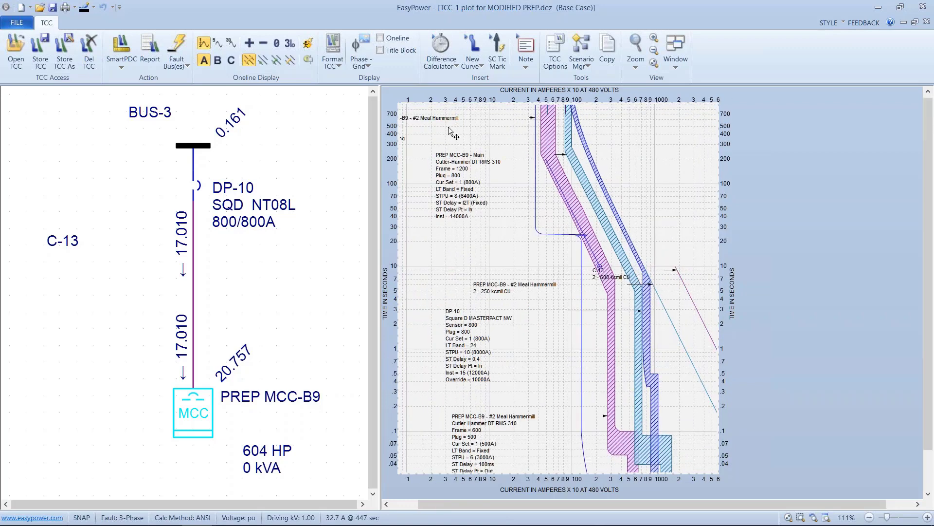
pyautogui.moveTo(444, 123); pyautogui.dragTo(489, 394)
# Set the #2 Meal Hammermill breaker's short-time pickup to 3 (1500A) by shifting its curve toward the motor curve.
pyautogui.moveTo(615, 331); pyautogui.dragTo(541, 247)
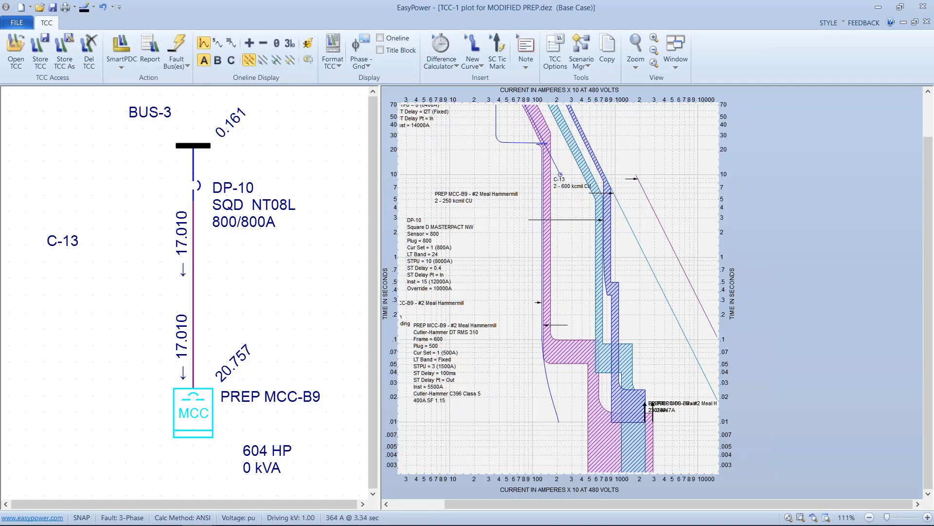
pyautogui.moveTo(489, 273); pyautogui.dragTo(494, 415)
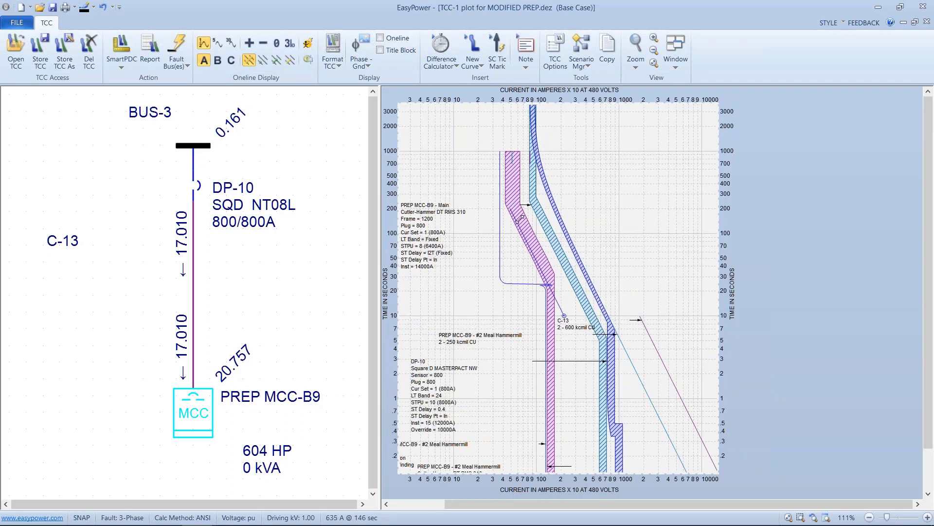
pyautogui.moveTo(517, 223); pyautogui.dragTo(514, 231)
pyautogui.scroll(1, 559, 288)
pyautogui.moveTo(512, 336); pyautogui.dragTo(496, 231)
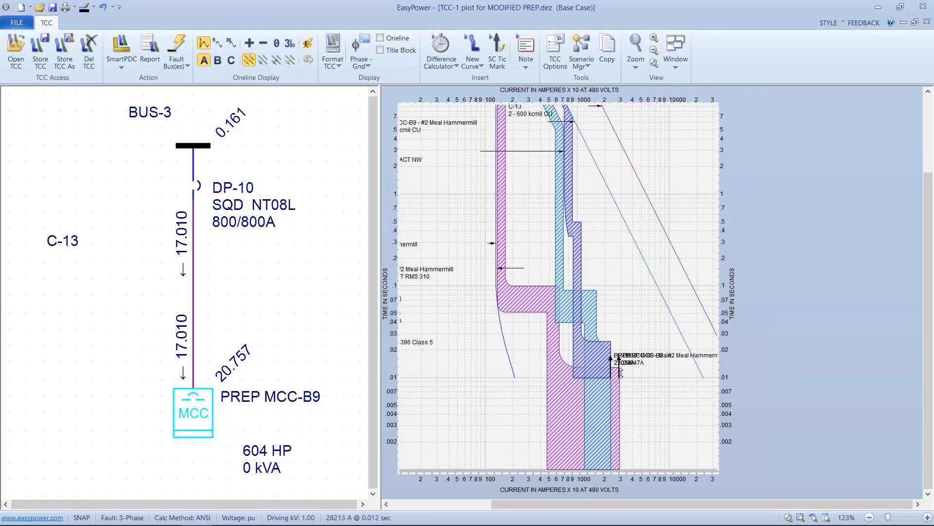
# Separate the overlapping fault current labels of DP-10, PREP MCC-B9 Main and #2 Meal Hammermill.
pyautogui.moveTo(620, 373)
pyautogui.mouseDown()
pyautogui.moveTo(602, 306)
pyautogui.moveTo(625, 268)
pyautogui.moveTo(615, 281)
pyautogui.mouseUp()
pyautogui.moveTo(604, 304)
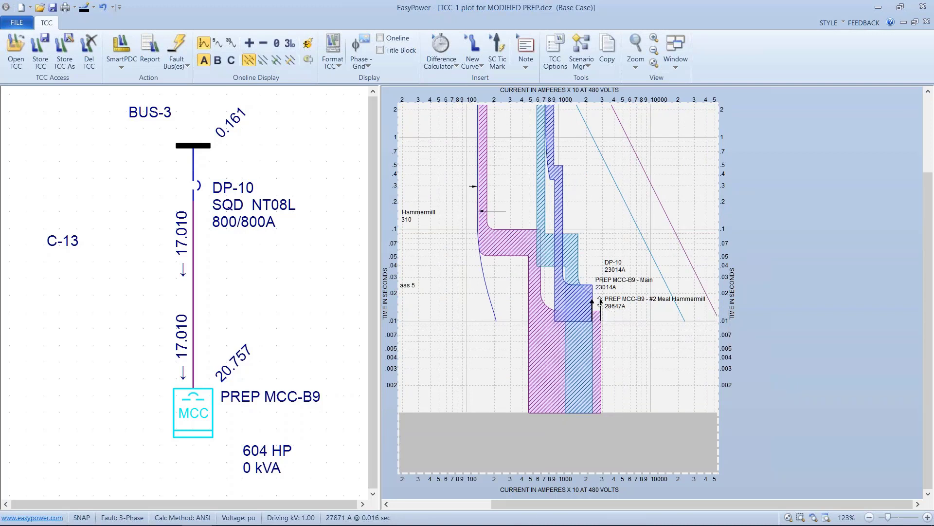
pyautogui.moveTo(600, 301); pyautogui.dragTo(606, 325)
# Review the temporary MCC data of PREP MCC-B9 from the plot's one-line and cancel without changes.
pyautogui.click(195, 399)
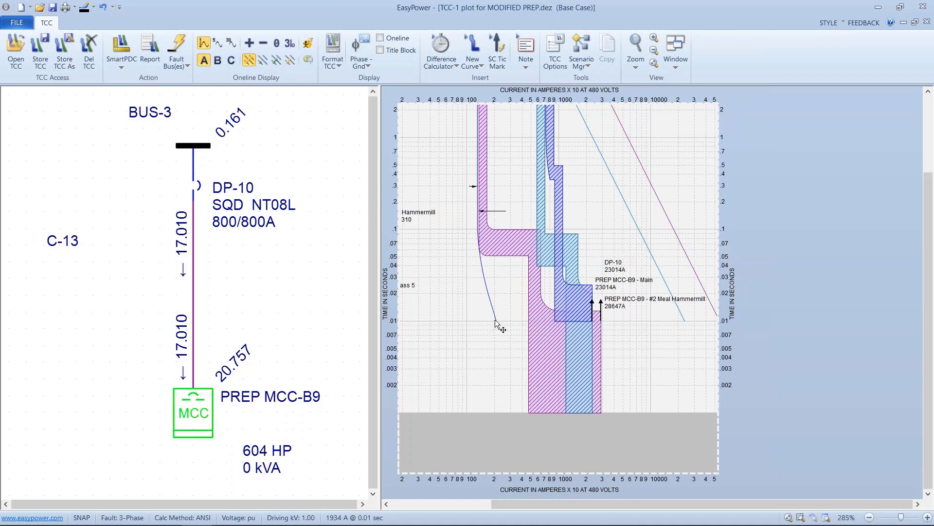
pyautogui.doubleClick(203, 398)
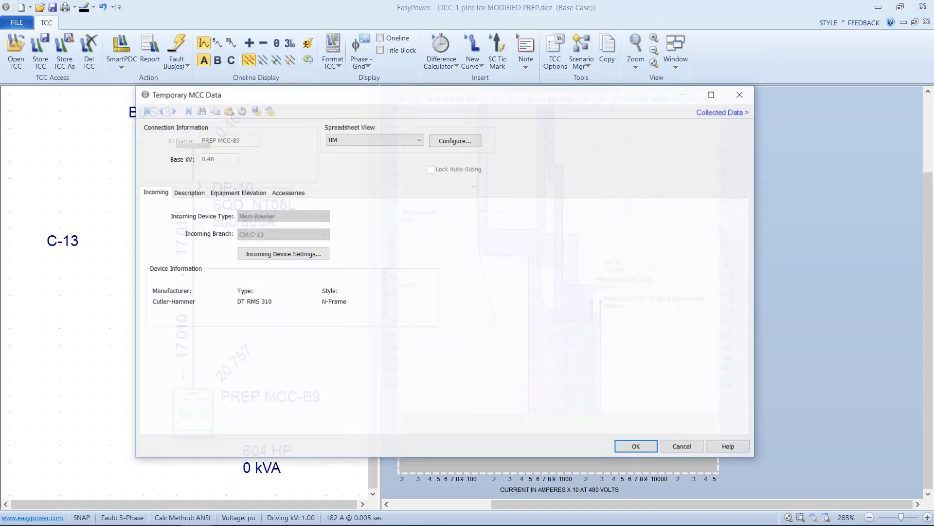
pyautogui.click(683, 447)
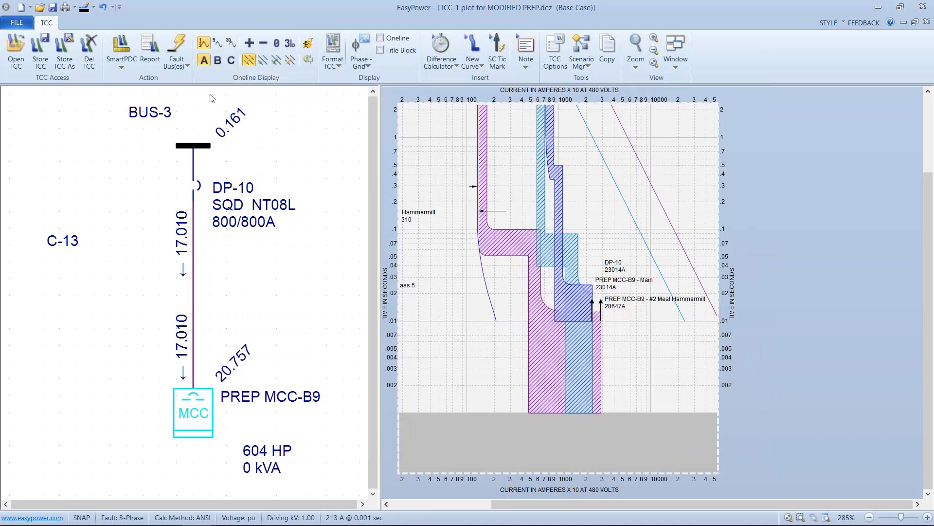
pyautogui.moveTo(300, 105); pyautogui.dragTo(316, 124)
pyautogui.click(17, 22)
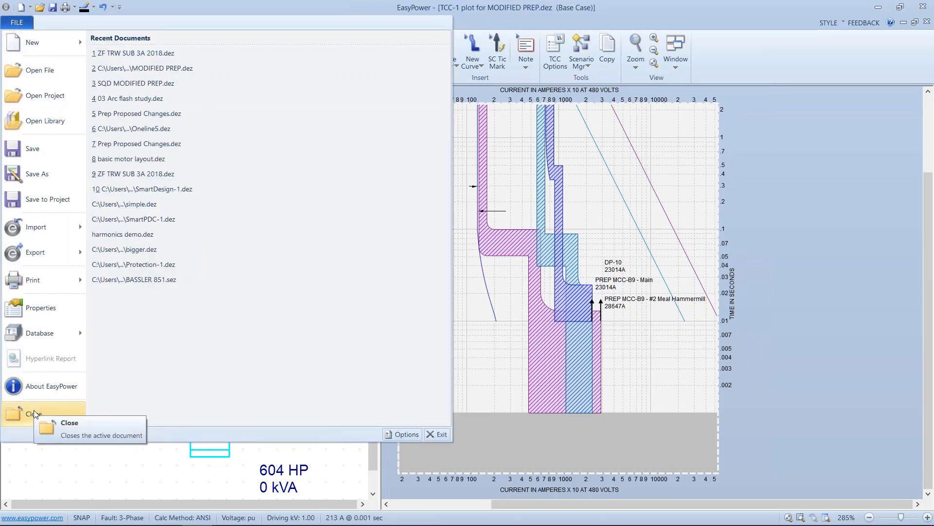
pyautogui.click(34, 411)
pyautogui.click(453, 296)
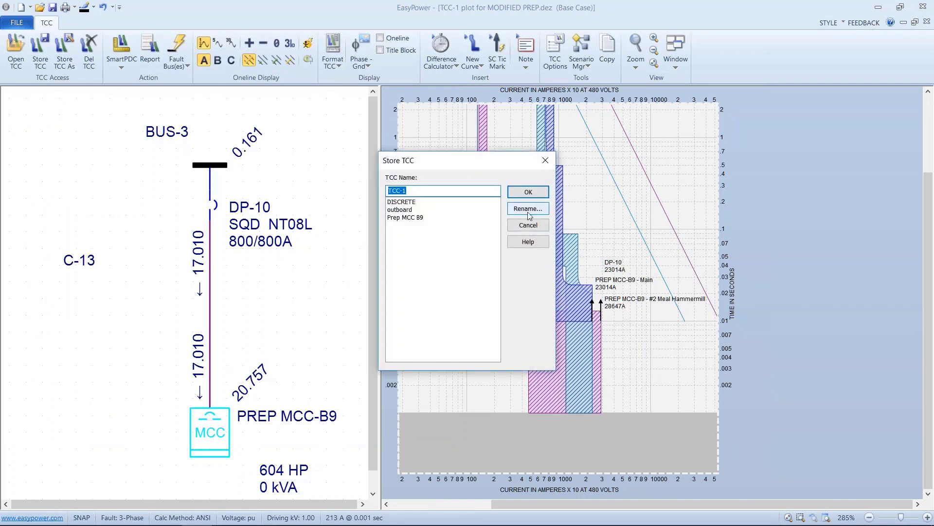
pyautogui.click(527, 224)
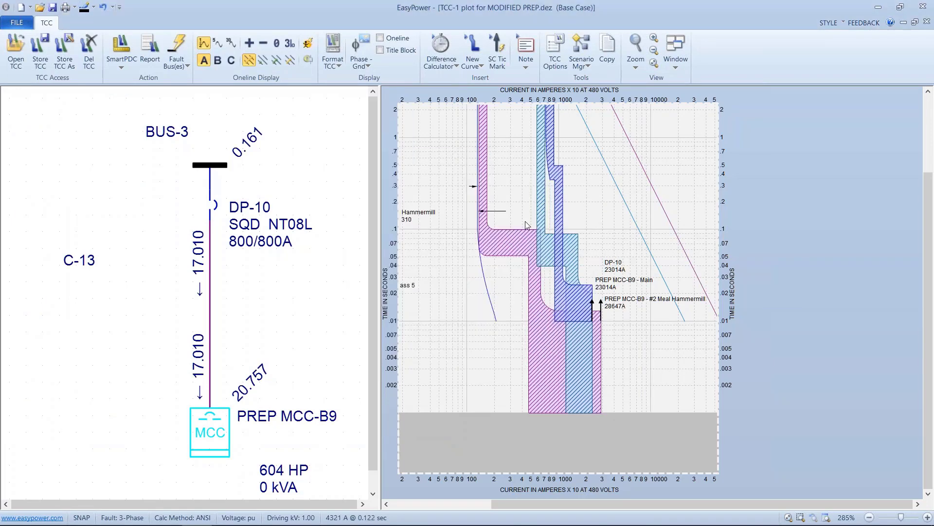
# Close the TCC-1 plot without storing its changes.
pyautogui.click(9, 24)
pyautogui.click(34, 413)
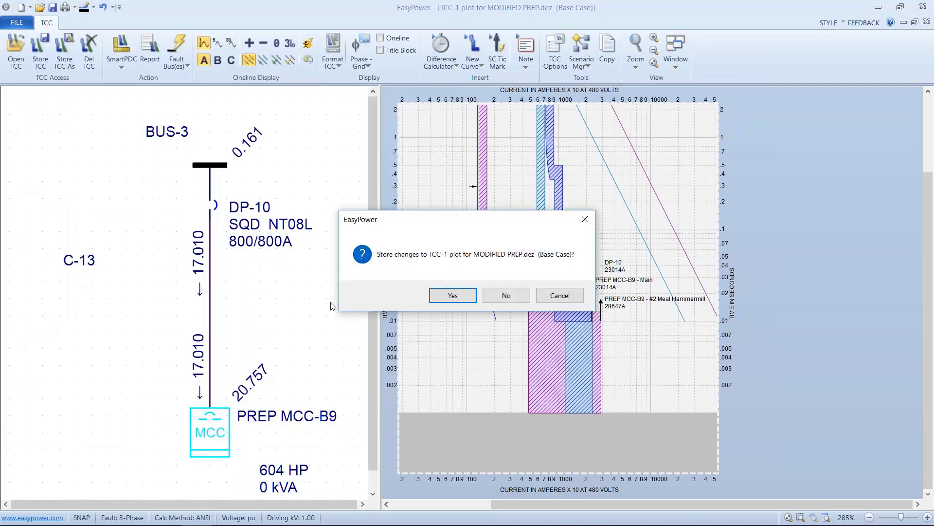
pyautogui.click(493, 294)
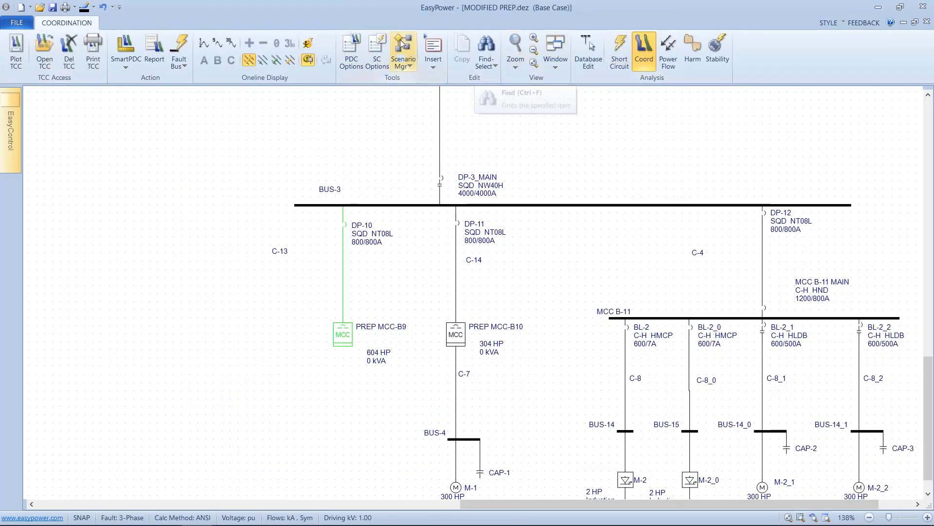
# Review the worst-case arc flash output choices in the short circuit options, keeping Including Main, and accept the settings.
pyautogui.click(377, 49)
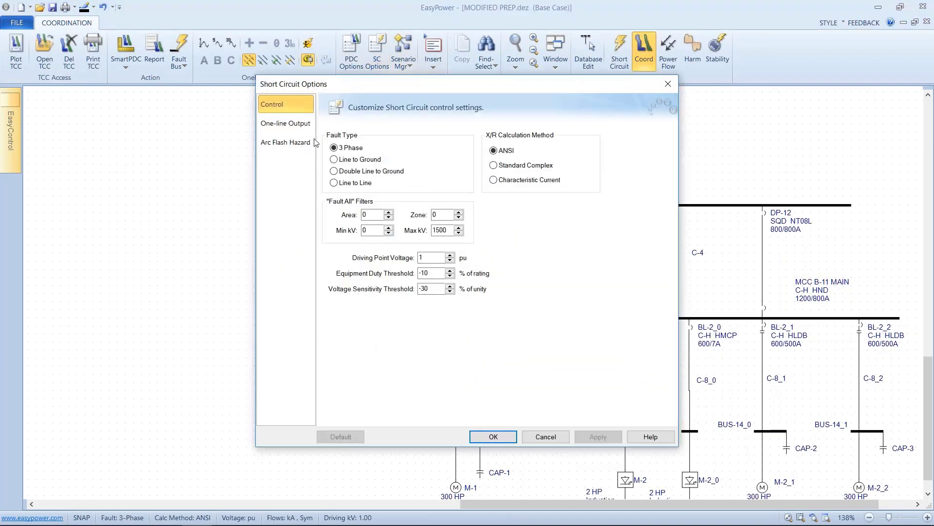
pyautogui.moveTo(314, 90); pyautogui.dragTo(479, 85)
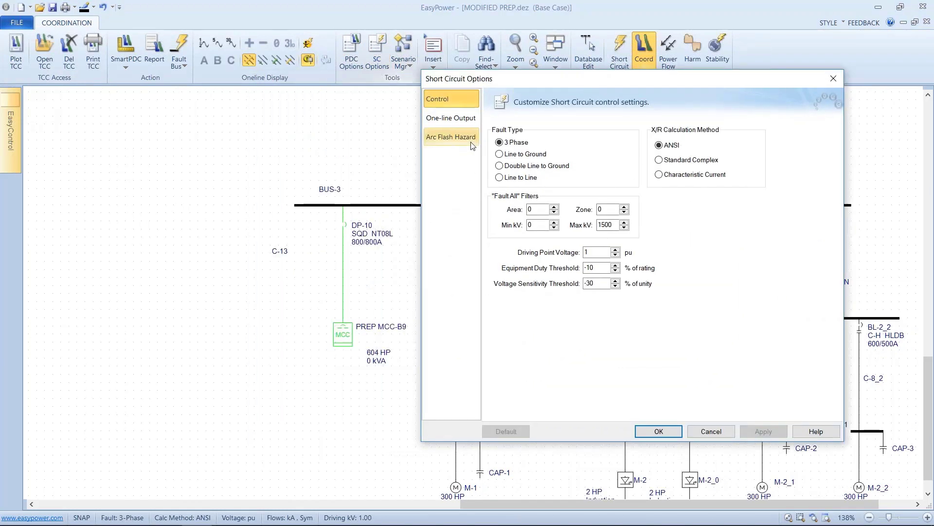
pyautogui.click(450, 136)
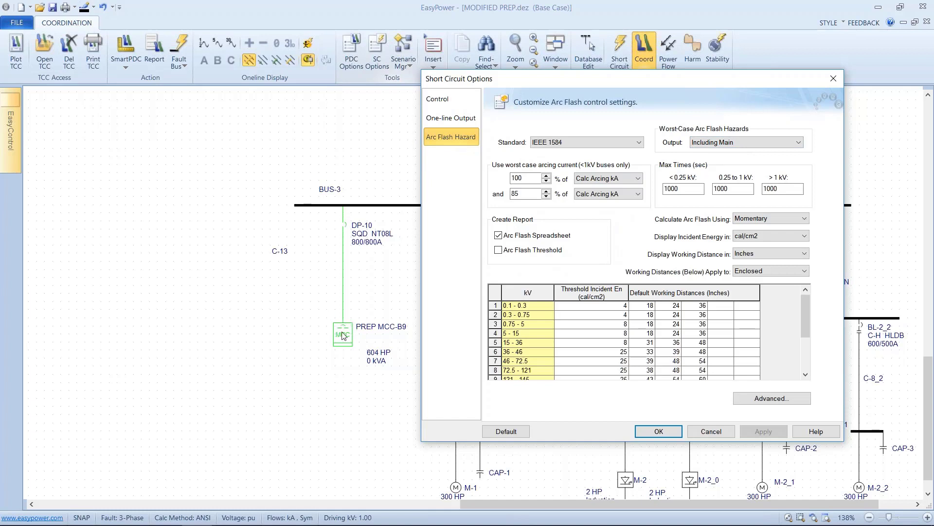
pyautogui.click(724, 146)
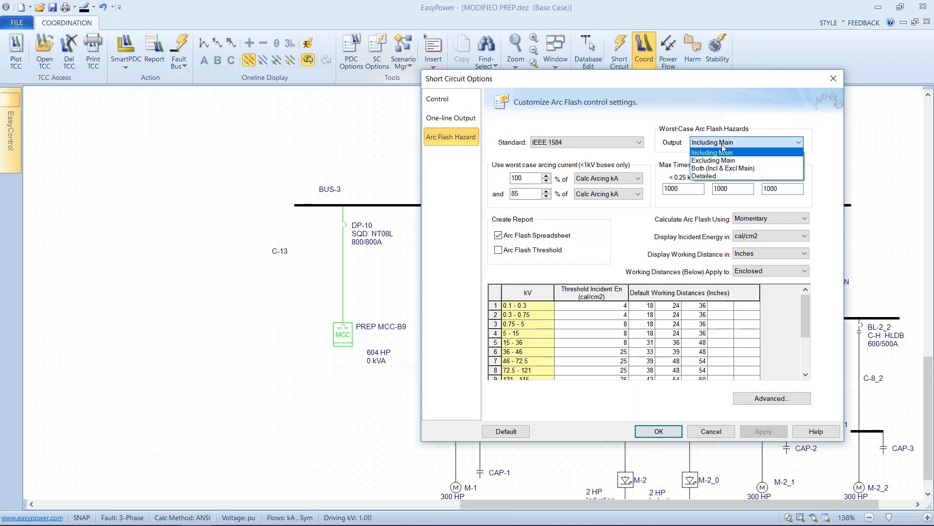
pyautogui.click(724, 146)
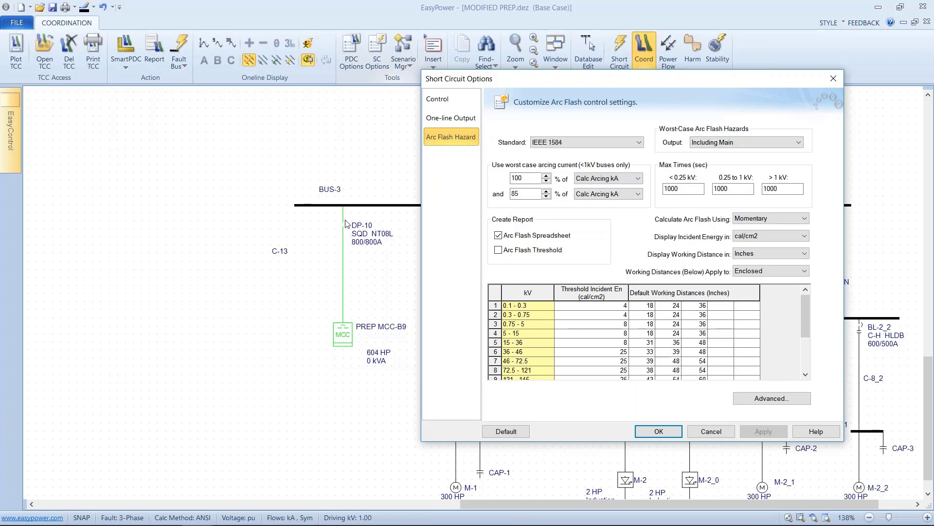
pyautogui.click(658, 431)
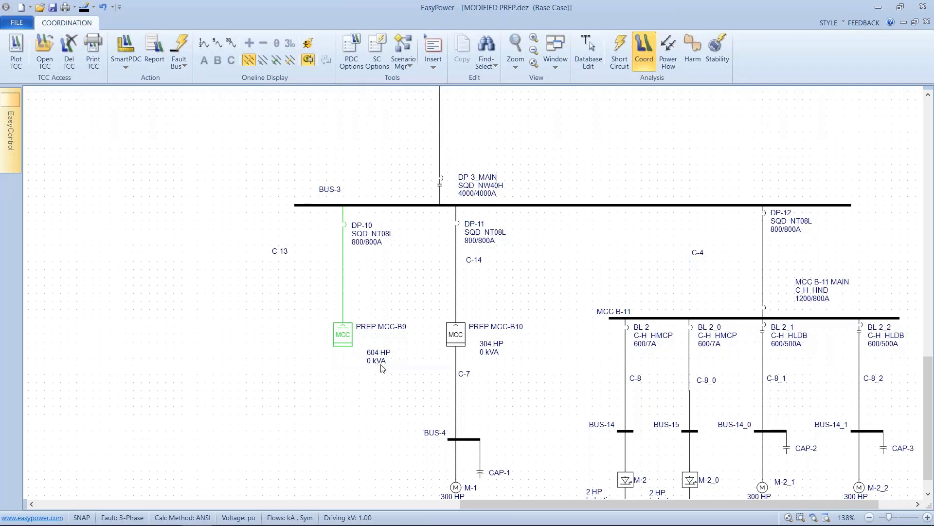
# Plot a new TCC of DP-10, cable C-13 and PREP MCC-B9 showing the fault current marks.
pyautogui.moveTo(388, 371); pyautogui.dragTo(324, 219)
pyautogui.click(17, 47)
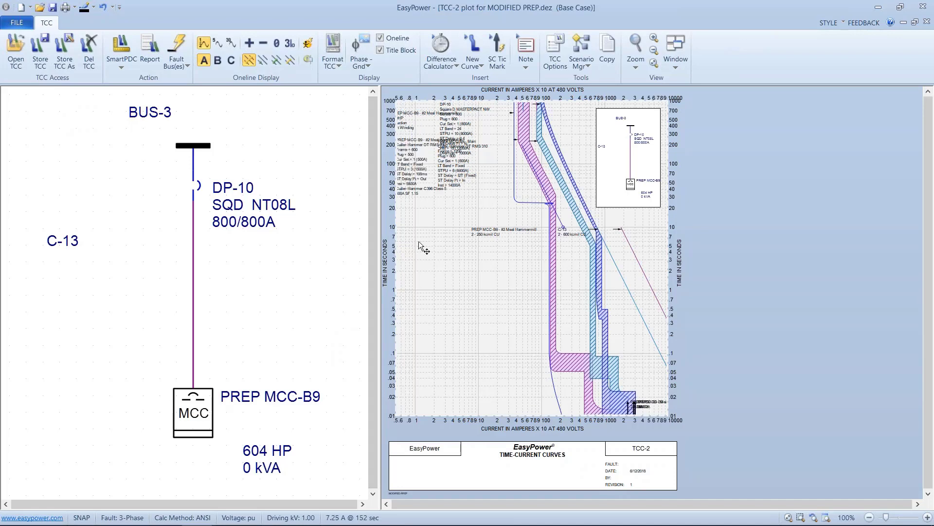
pyautogui.moveTo(472, 357); pyautogui.dragTo(437, 304)
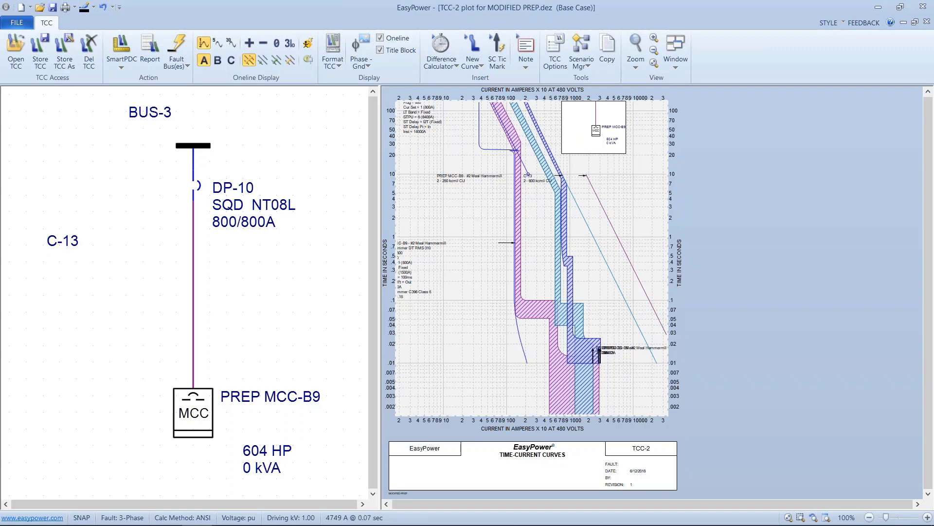
pyautogui.moveTo(602, 371); pyautogui.dragTo(514, 327)
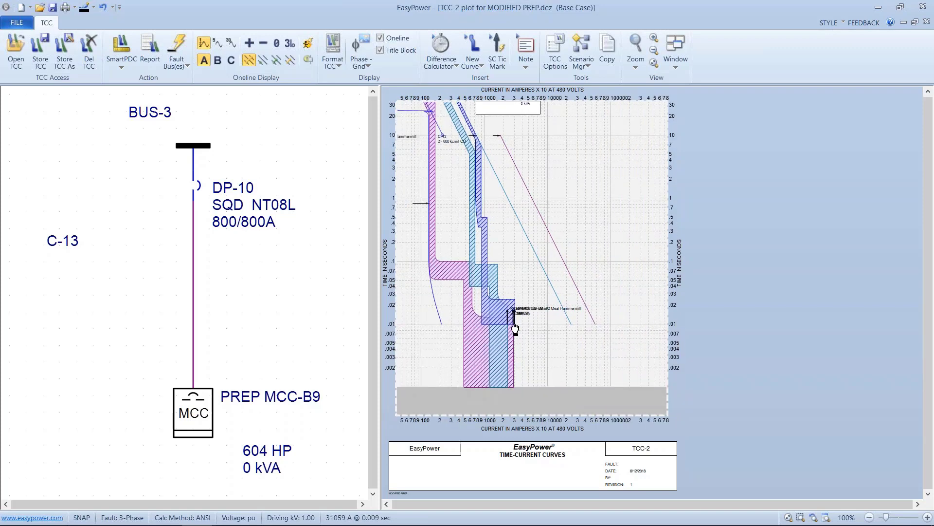
# Auto-coordinate the devices on the TCC-2 plot with SmartPDC and inspect the #2 Meal Hammermill breaker and motor curves.
pyautogui.scroll(2, 512, 360)
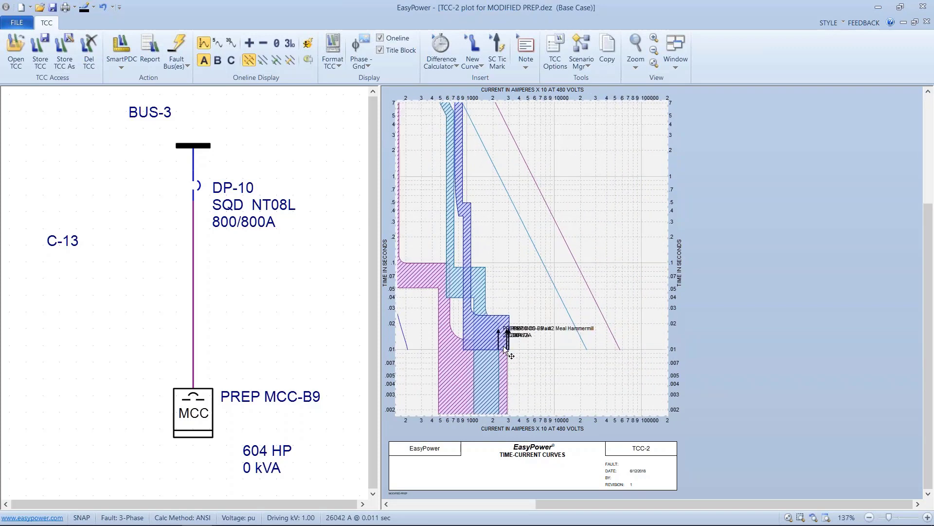
pyautogui.moveTo(514, 357); pyautogui.dragTo(513, 305)
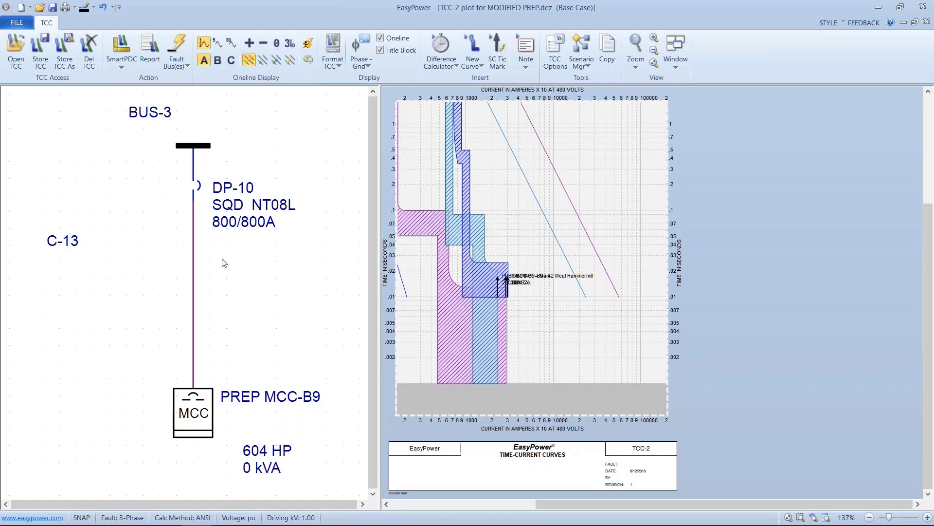
pyautogui.click(121, 49)
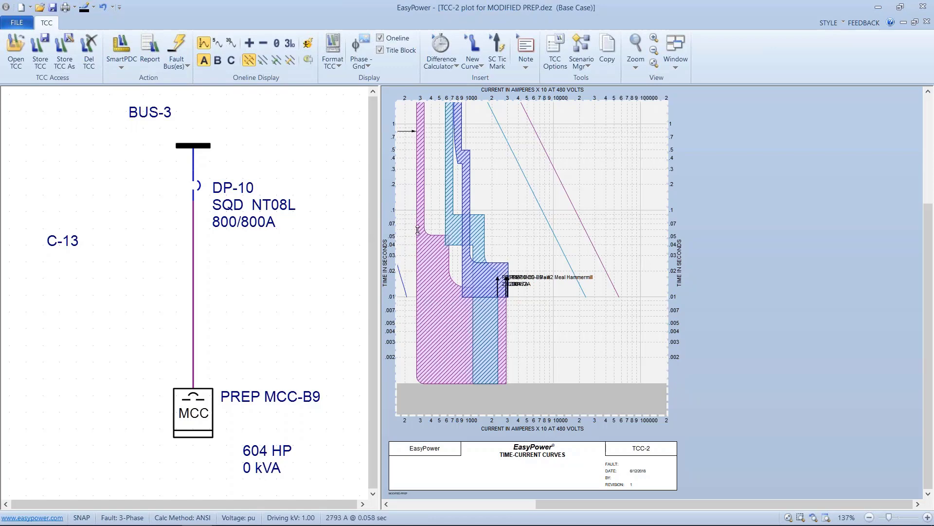
pyautogui.moveTo(416, 227); pyautogui.dragTo(552, 299)
pyautogui.moveTo(540, 180); pyautogui.dragTo(485, 177)
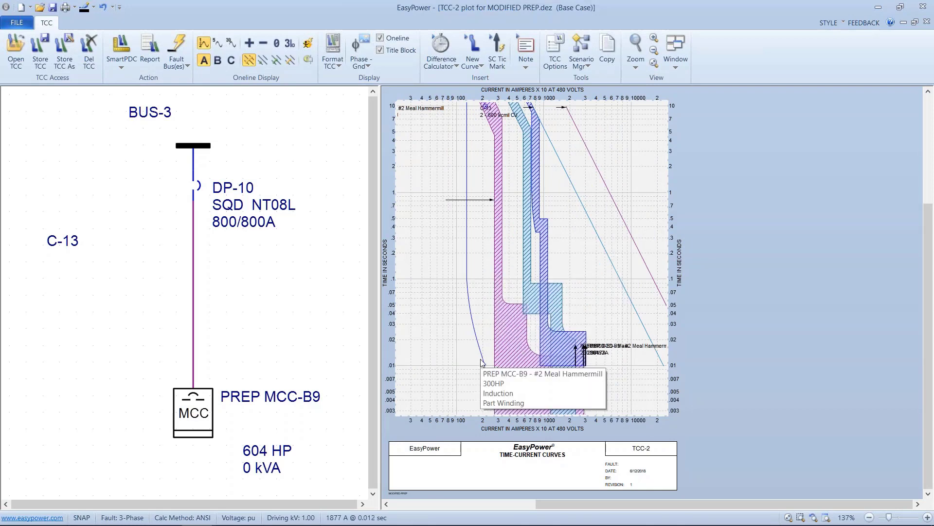
# Review the Auto Coordination Phase Report's suggested settings for the #2 Meal Hammermill, PREP MCC-B9 Main and DP-10 breakers, and close the report.
pyautogui.click(672, 68)
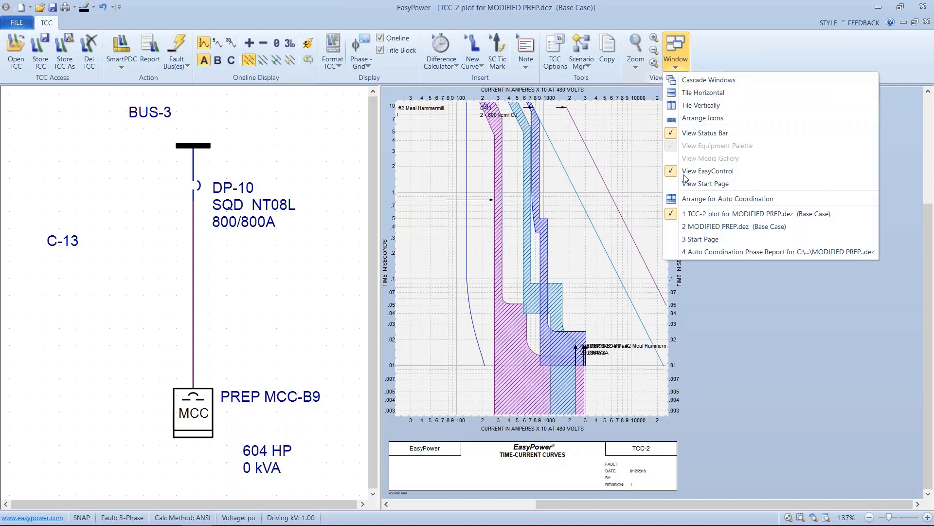
pyautogui.click(694, 251)
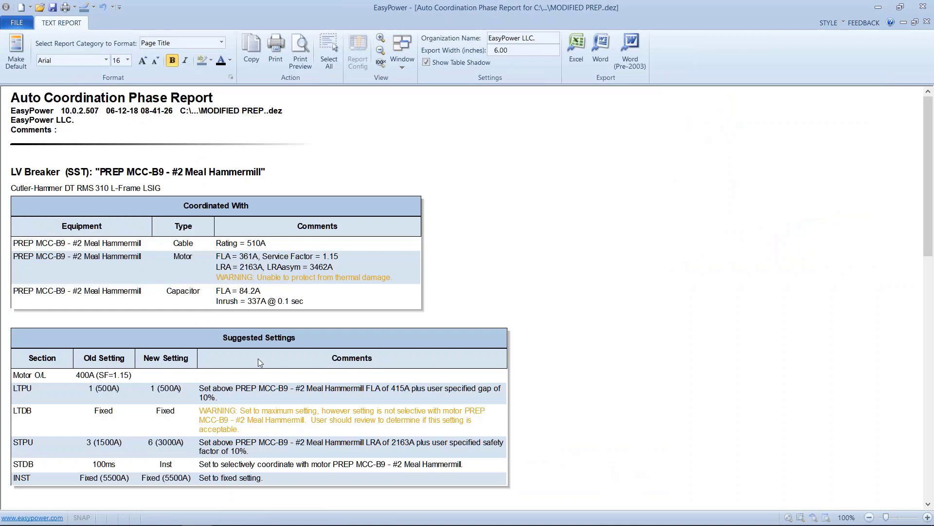
pyautogui.scroll(-5, 258, 360)
pyautogui.scroll(-8, 285, 402)
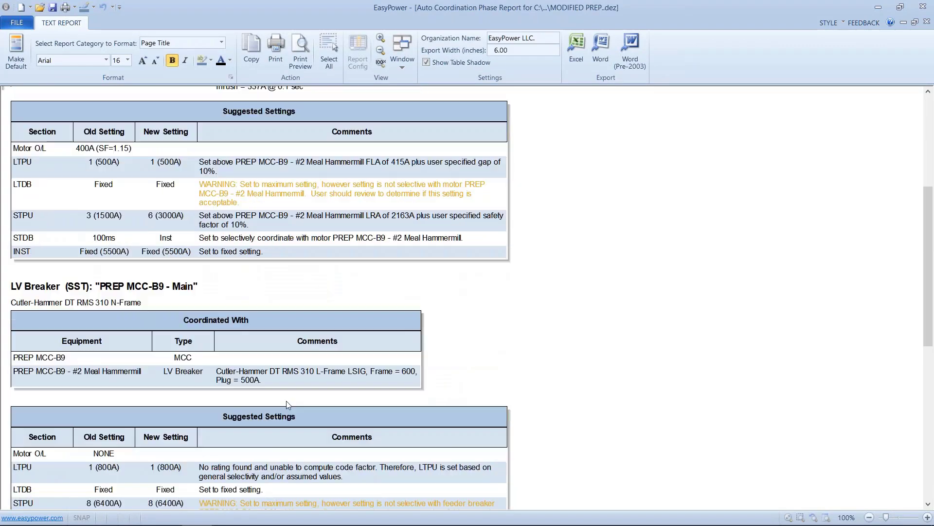
pyautogui.scroll(-4, 286, 409)
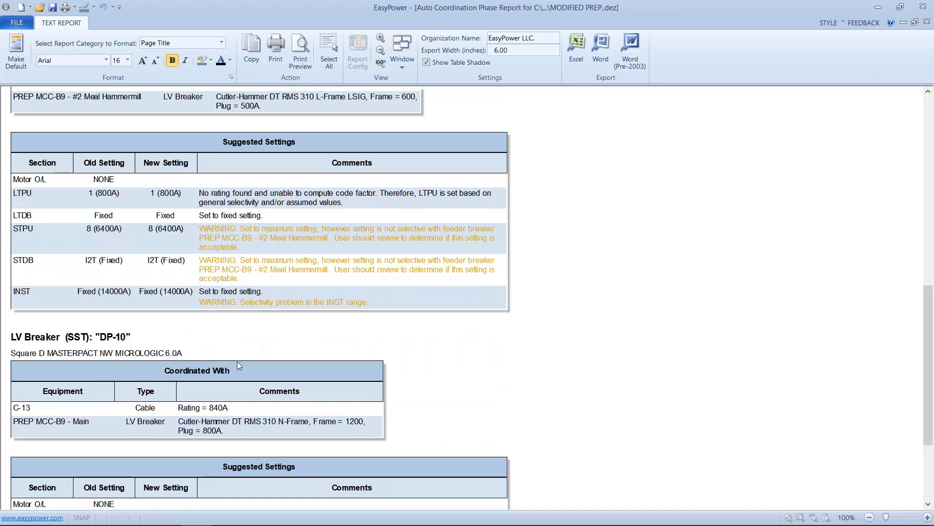
pyautogui.scroll(-3, 238, 361)
pyautogui.scroll(-5, 364, 362)
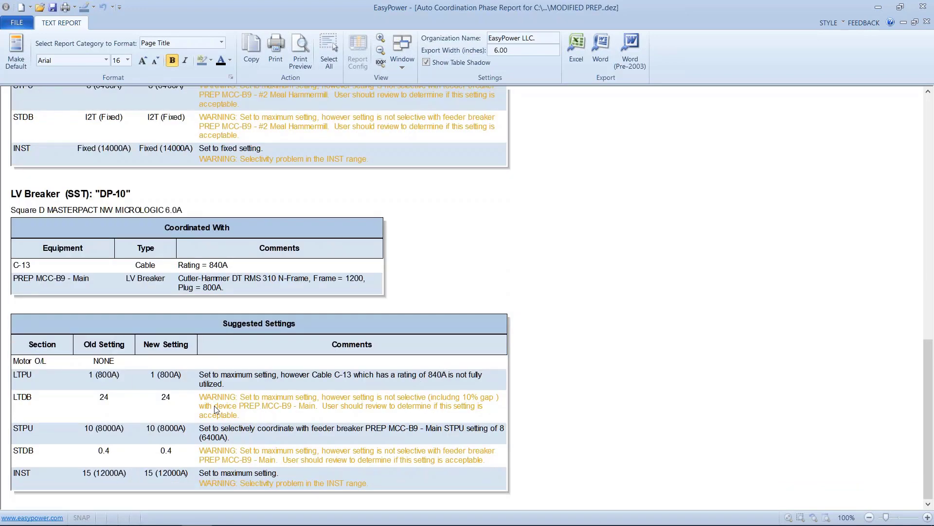
pyautogui.scroll(8, 200, 374)
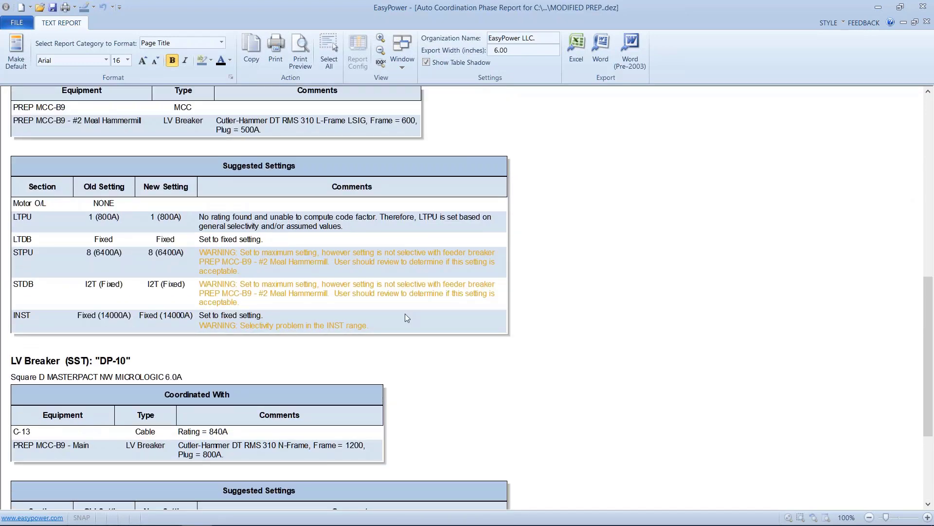
pyautogui.scroll(-8, 405, 318)
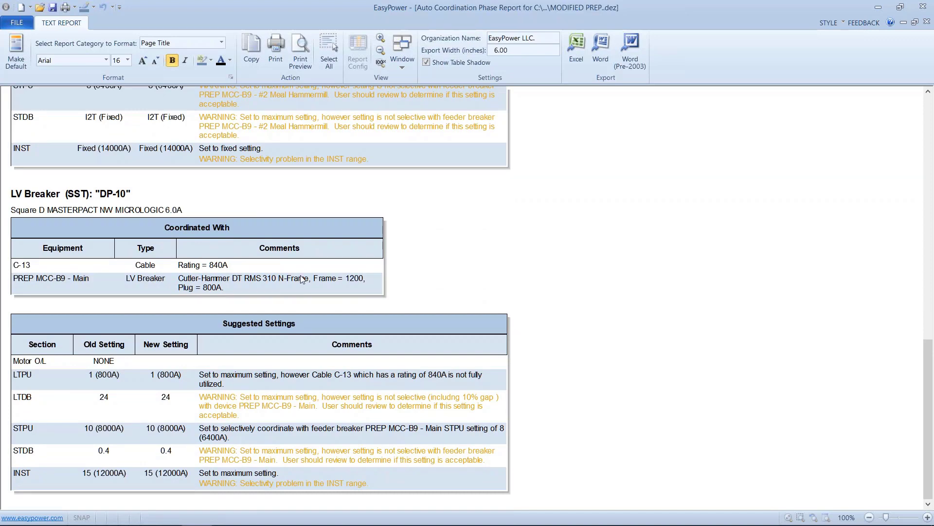
pyautogui.scroll(6, 299, 240)
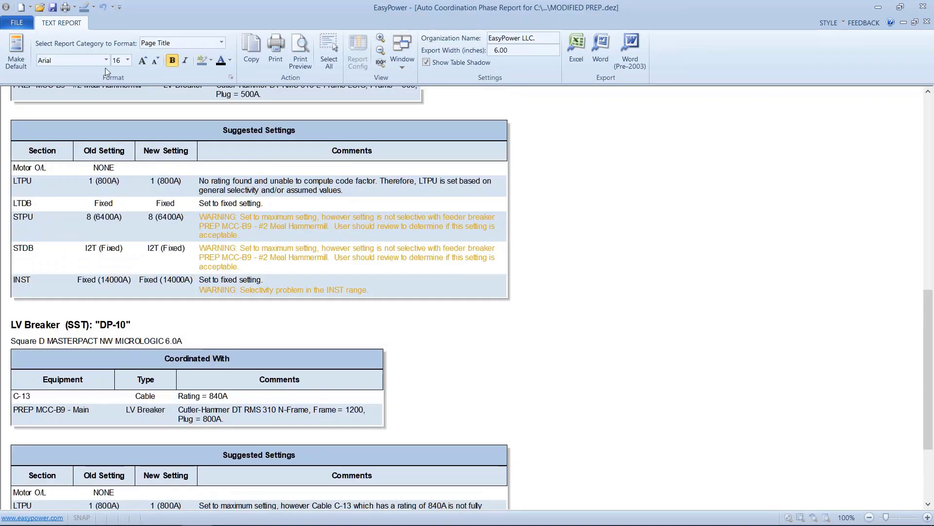
pyautogui.click(16, 23)
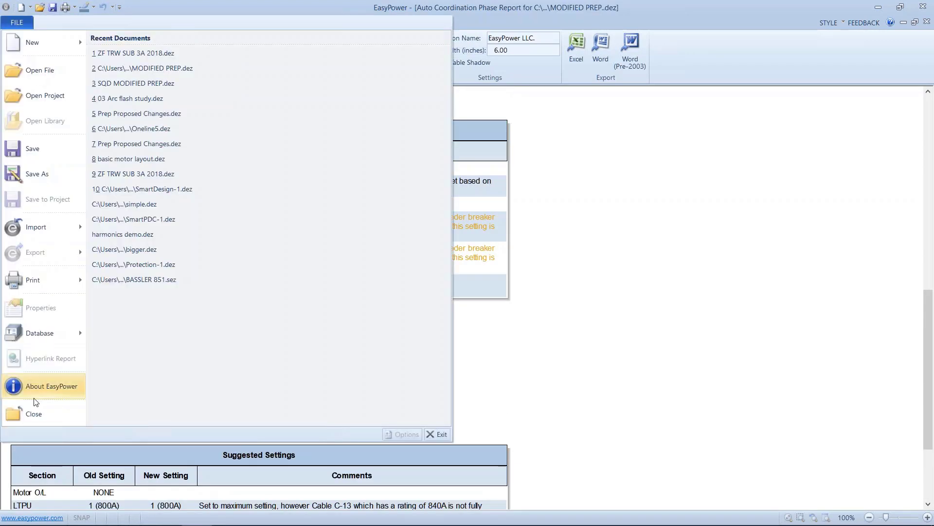
pyautogui.click(32, 413)
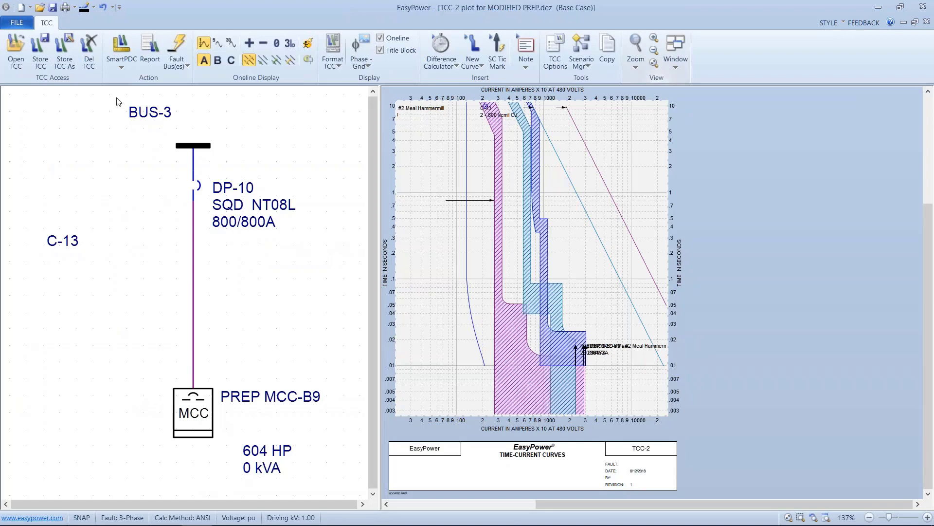
# Close the TCC-2 plot without storing its changes.
pyautogui.click(17, 22)
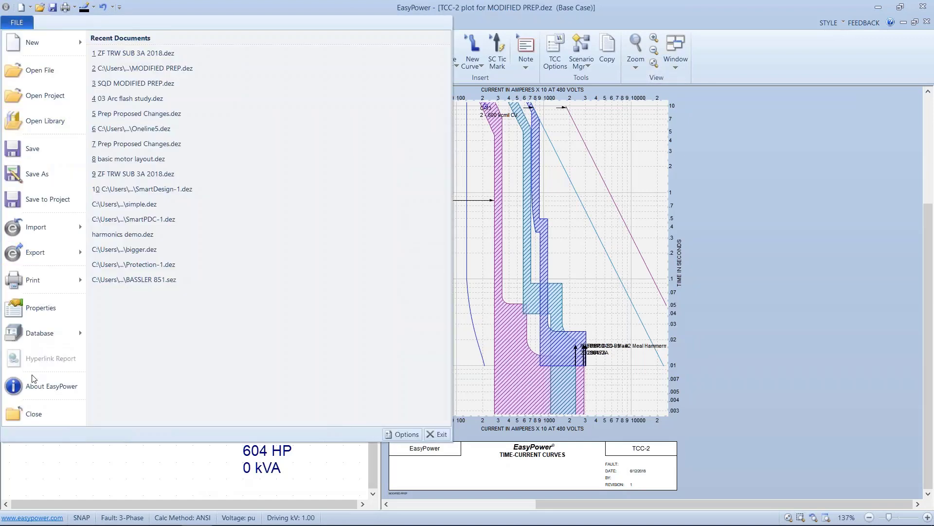
pyautogui.click(38, 412)
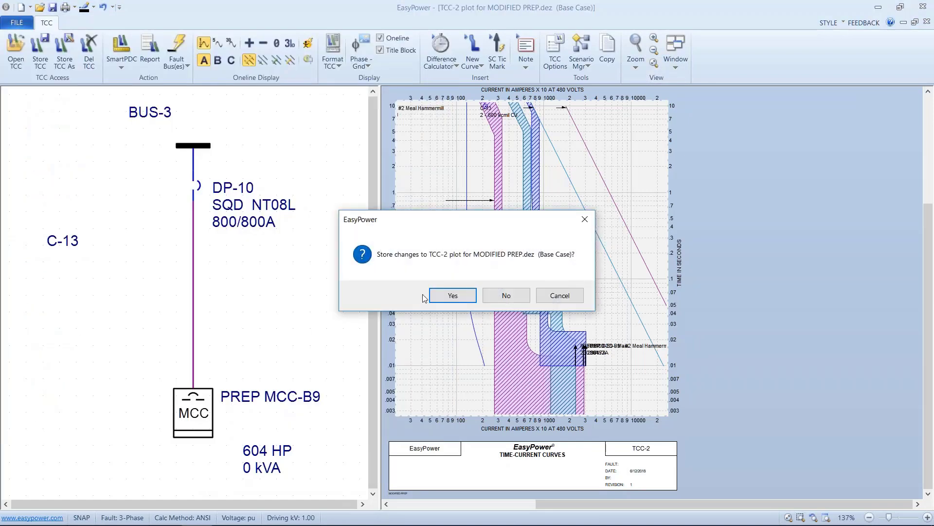
pyautogui.click(504, 301)
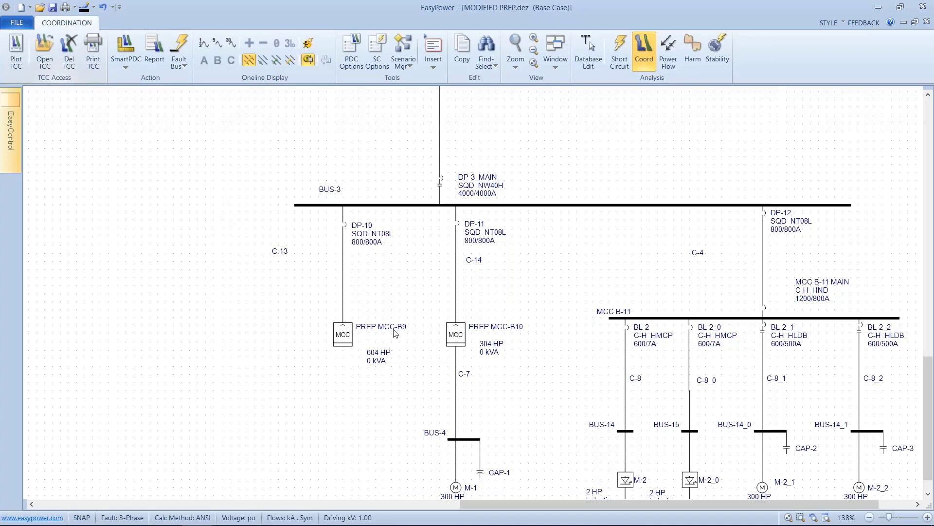
# Return the one-line to Database Edit, discarding the temporary changes instead of saving them to the database.
pyautogui.moveTo(367, 305); pyautogui.dragTo(253, 208)
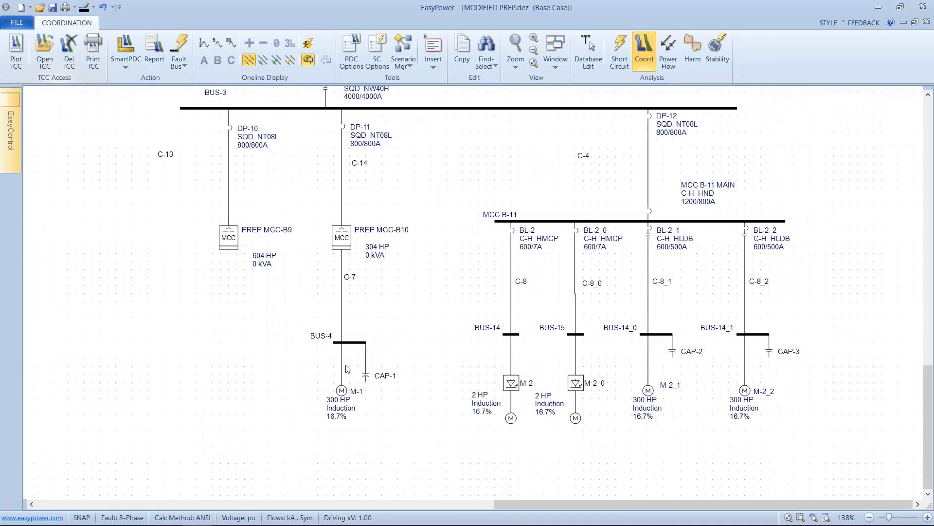
pyautogui.click(346, 239)
pyautogui.doubleClick(345, 234)
pyautogui.click(588, 53)
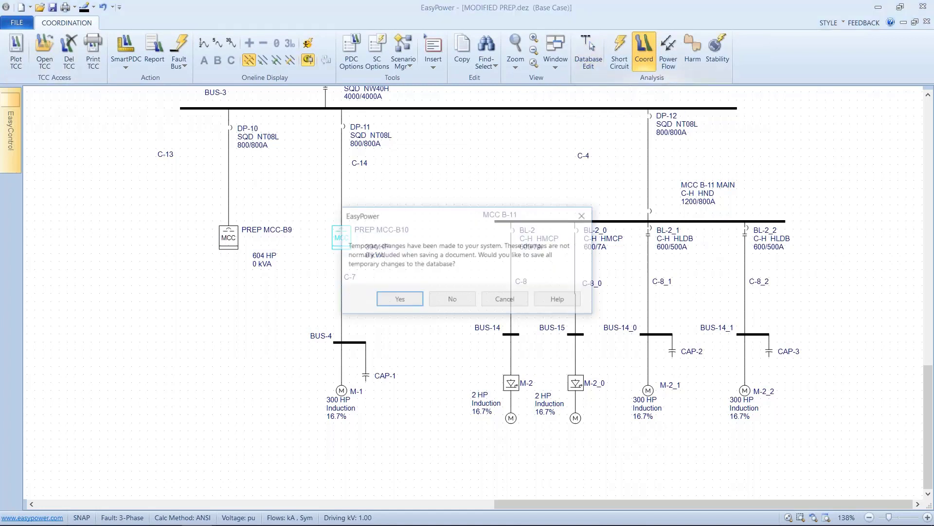
pyautogui.click(505, 300)
pyautogui.click(587, 52)
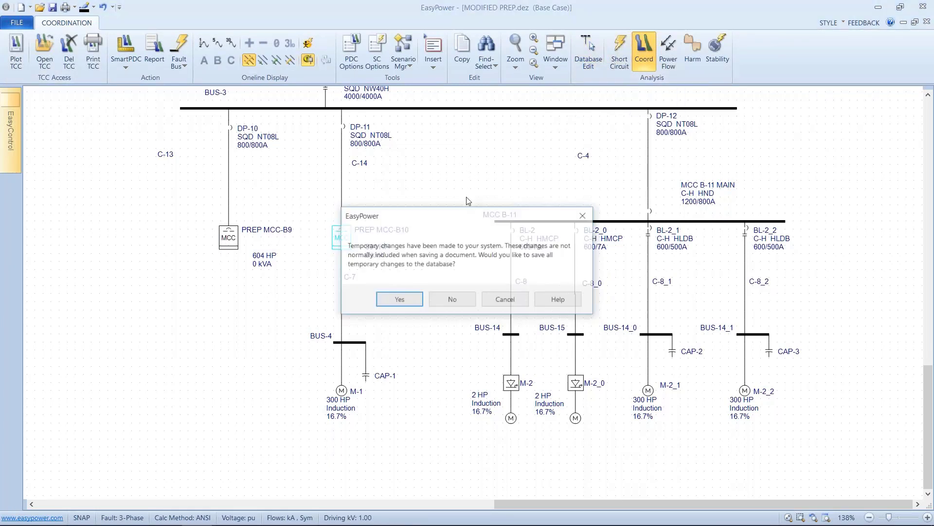
pyautogui.click(451, 300)
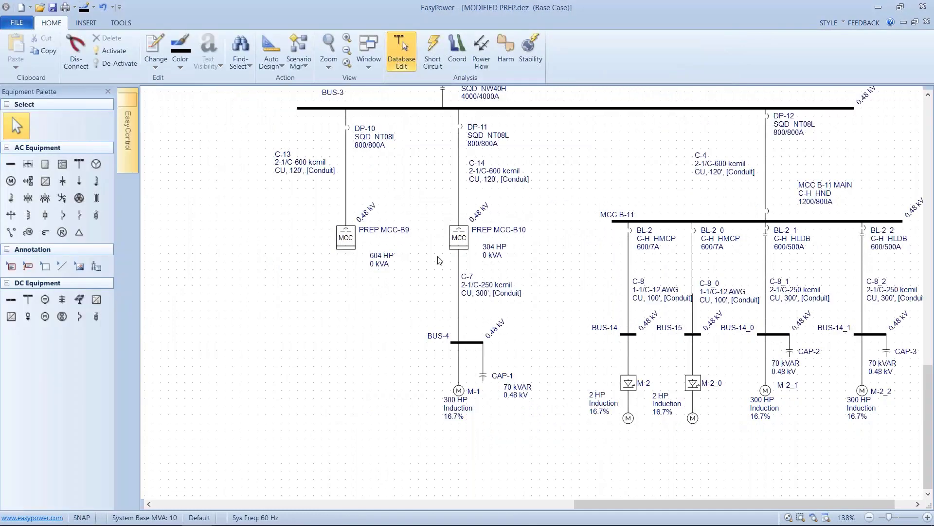
# Review the load description spreadsheet of PREP MCC-B10, including its Sub-Panel load fed through cable C-7, and accept the data.
pyautogui.doubleClick(460, 241)
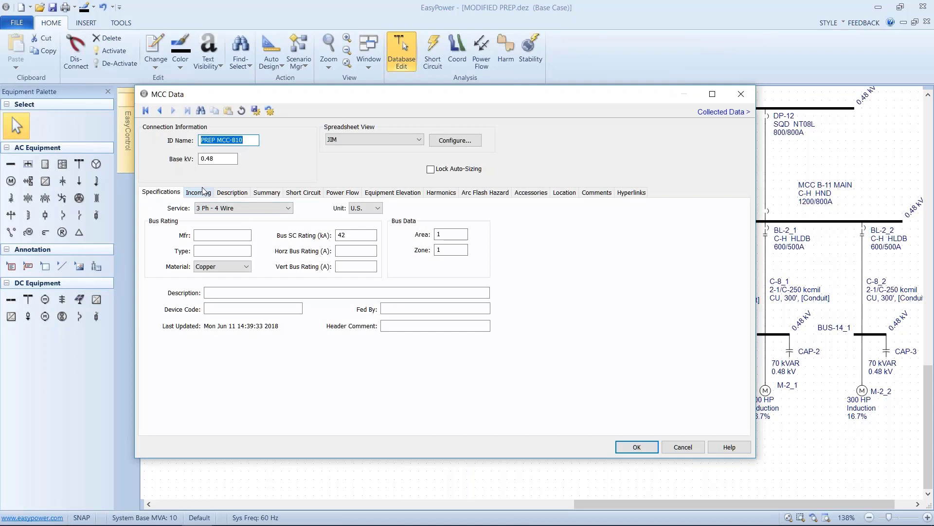
pyautogui.click(227, 193)
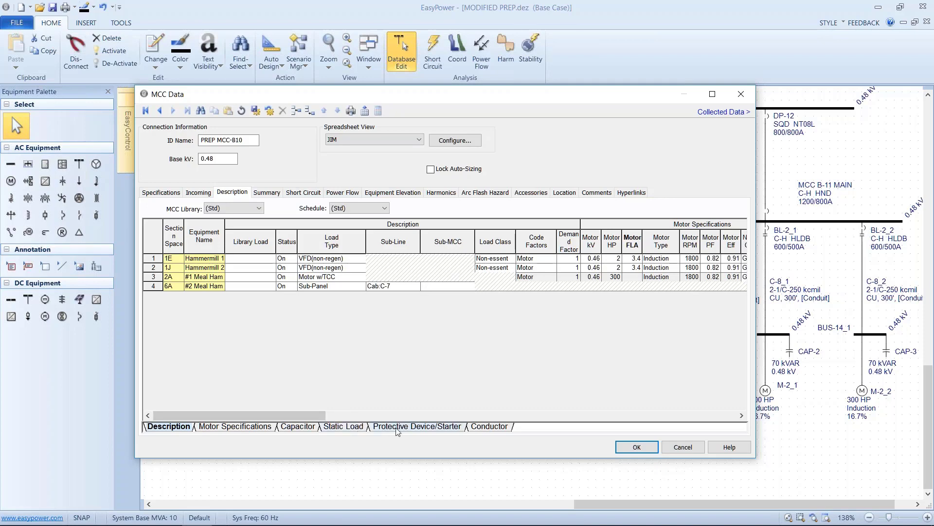
pyautogui.click(623, 446)
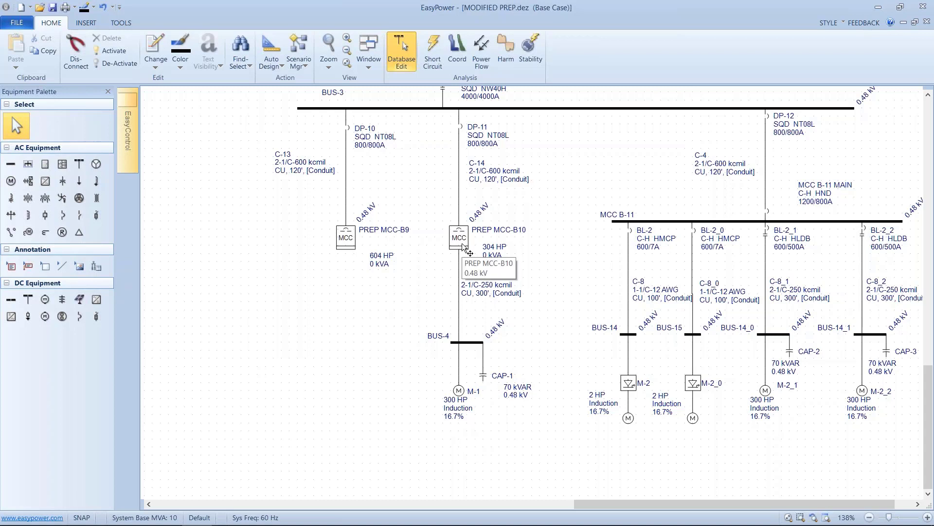
# Plot a new TCC in Coordination of DP-11, C-14, PREP MCC-B10, C-7, BUS-4, CAP-1 and motor M-1.
pyautogui.moveTo(546, 417); pyautogui.dragTo(432, 110)
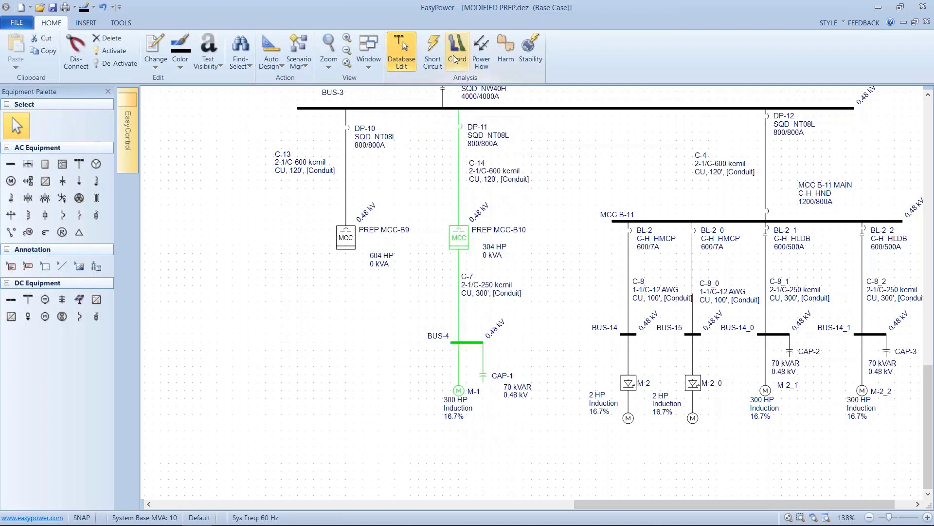
pyautogui.click(455, 59)
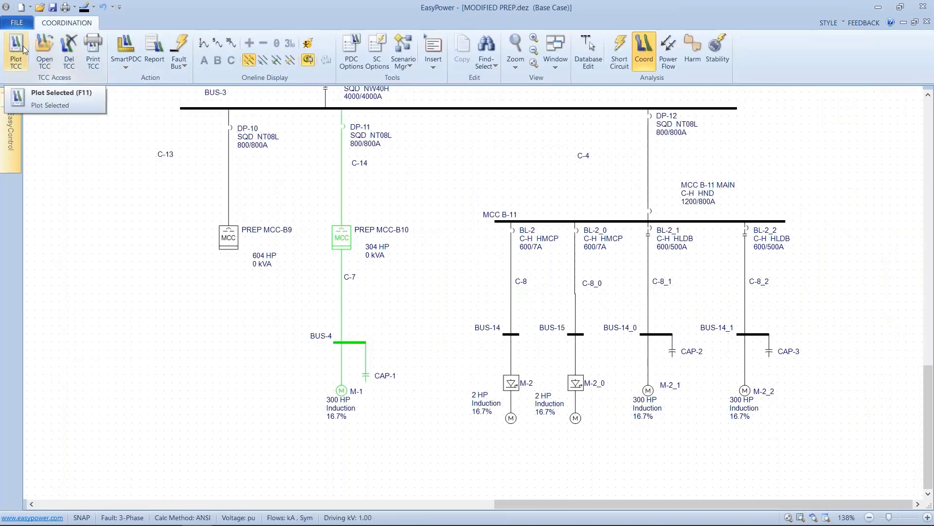
pyautogui.click(25, 49)
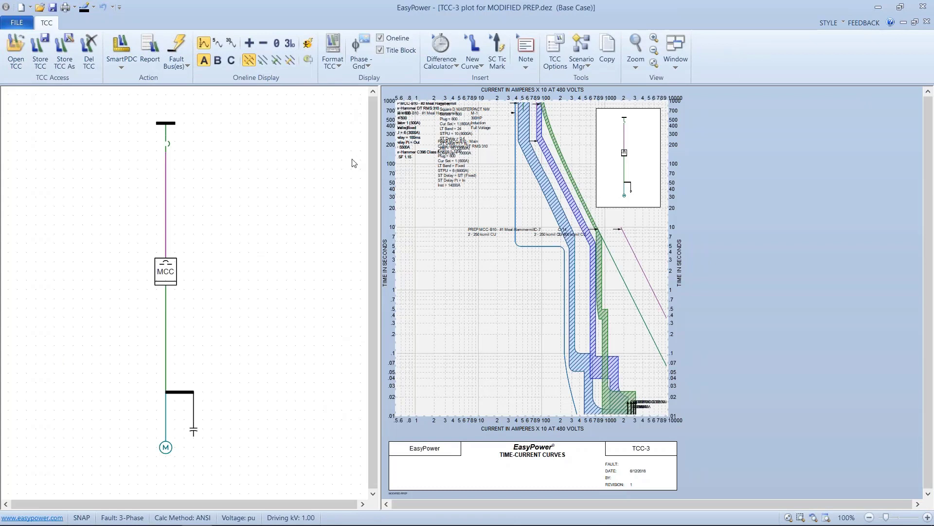
# Hide the title block and spread the PREP MCC-B10, DP-11 and M-1 labels apart on the TCC plot beside their curves.
pyautogui.moveTo(407, 157); pyautogui.dragTo(435, 374)
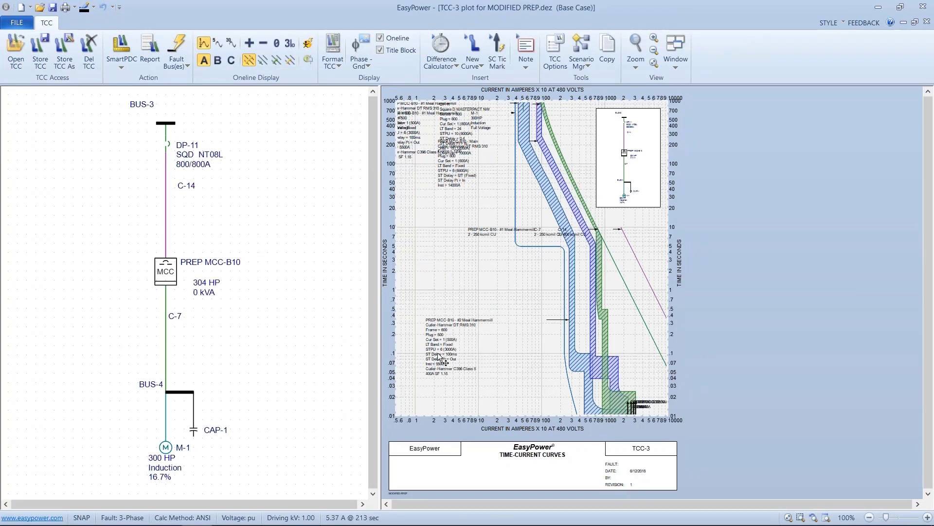
pyautogui.click(381, 50)
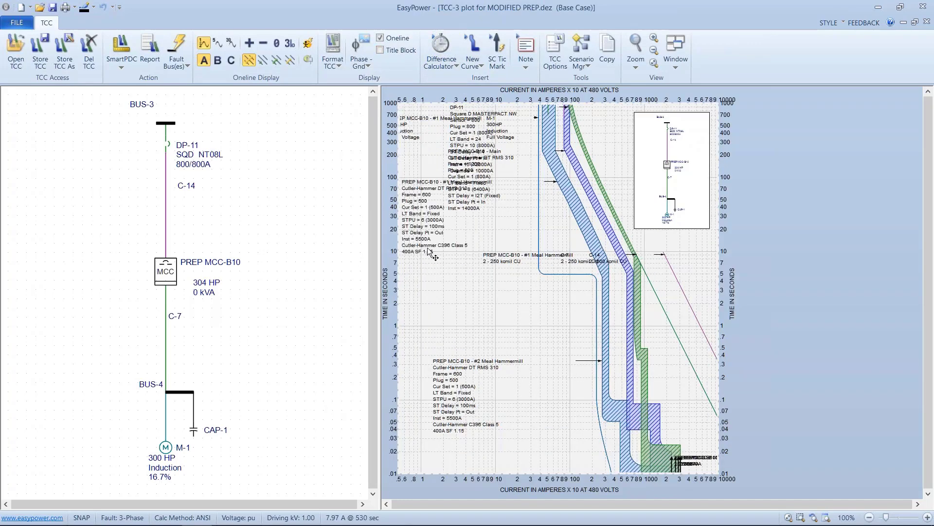
pyautogui.moveTo(430, 253); pyautogui.dragTo(472, 356)
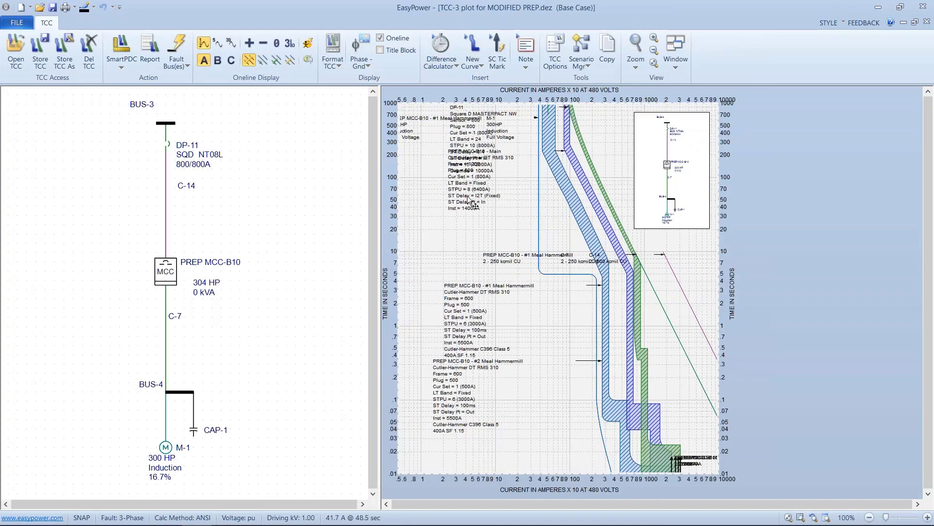
pyautogui.moveTo(468, 197); pyautogui.dragTo(437, 274)
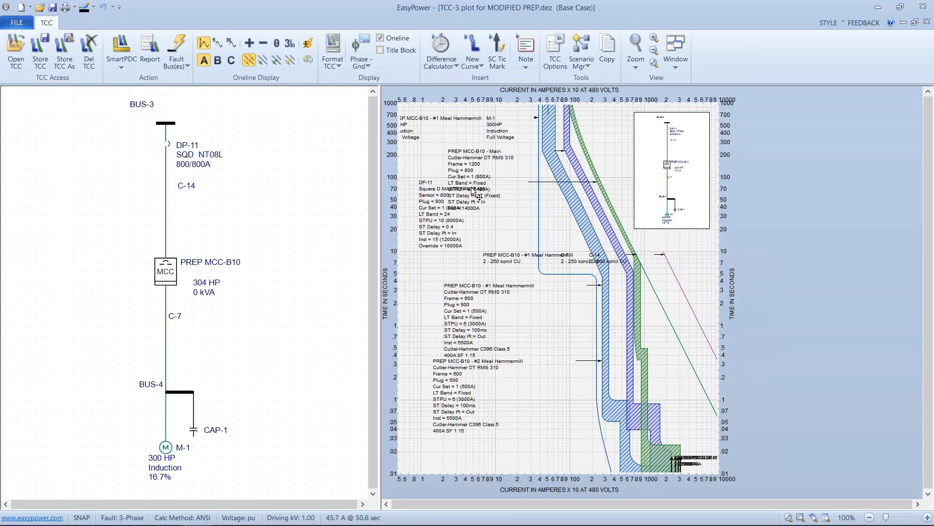
pyautogui.moveTo(466, 171); pyautogui.dragTo(546, 445)
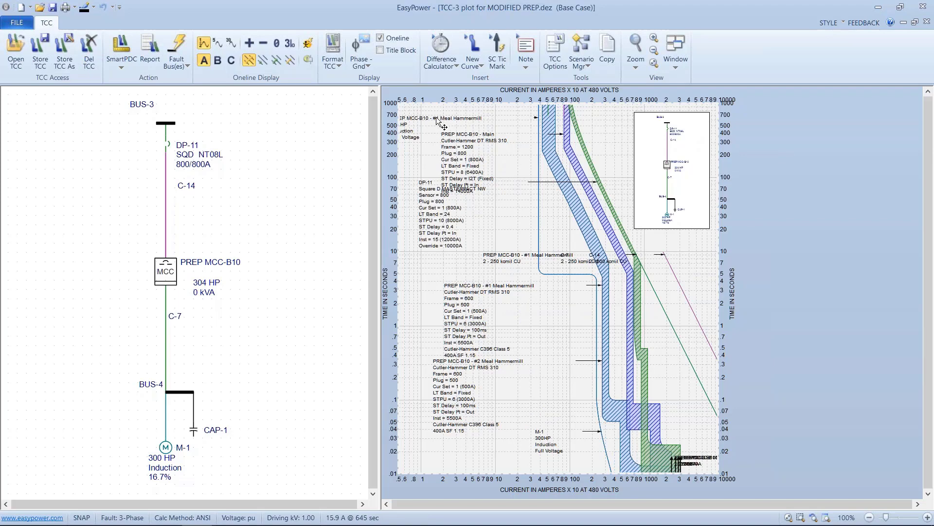
pyautogui.moveTo(437, 119); pyautogui.dragTo(532, 400)
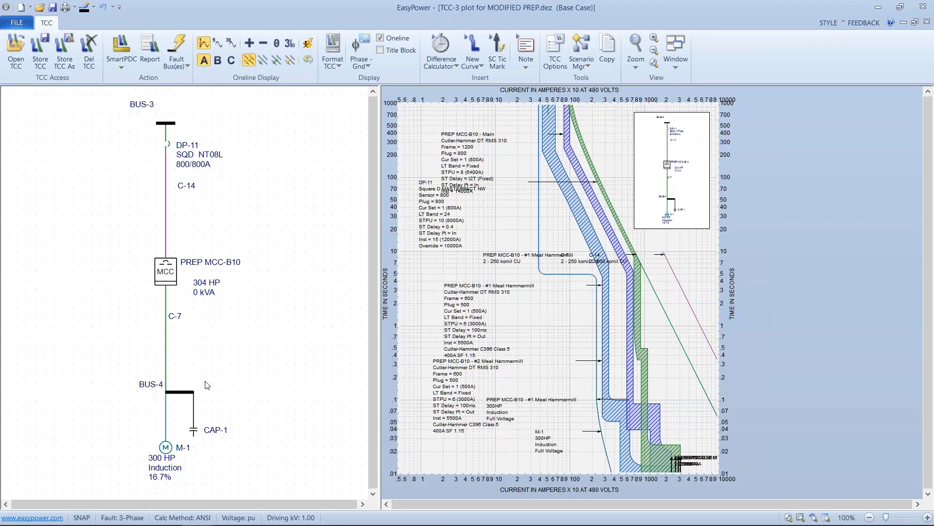
# Fault BUS-4 from the TCC one-line so the curves clip at the fault currents.
pyautogui.scroll(-3, 206, 276)
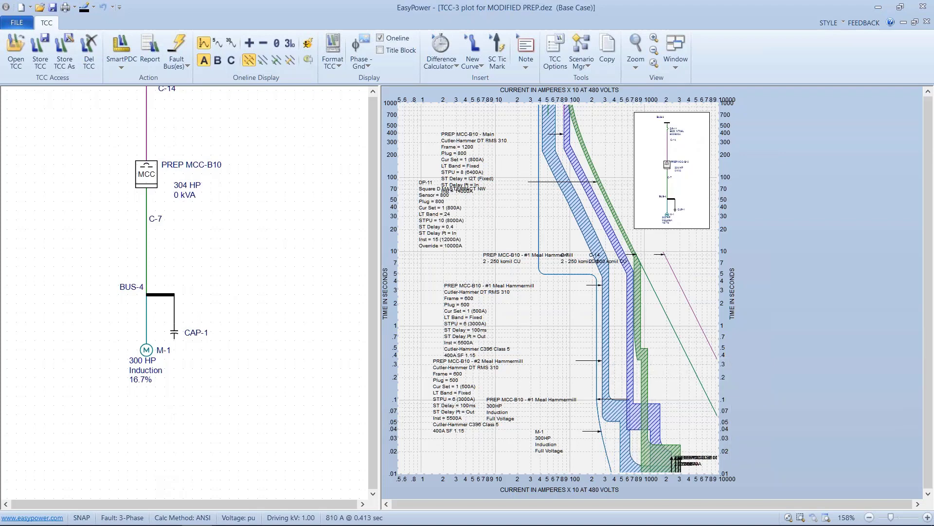
pyautogui.moveTo(563, 354); pyautogui.dragTo(482, 296)
pyautogui.scroll(1, 482, 296)
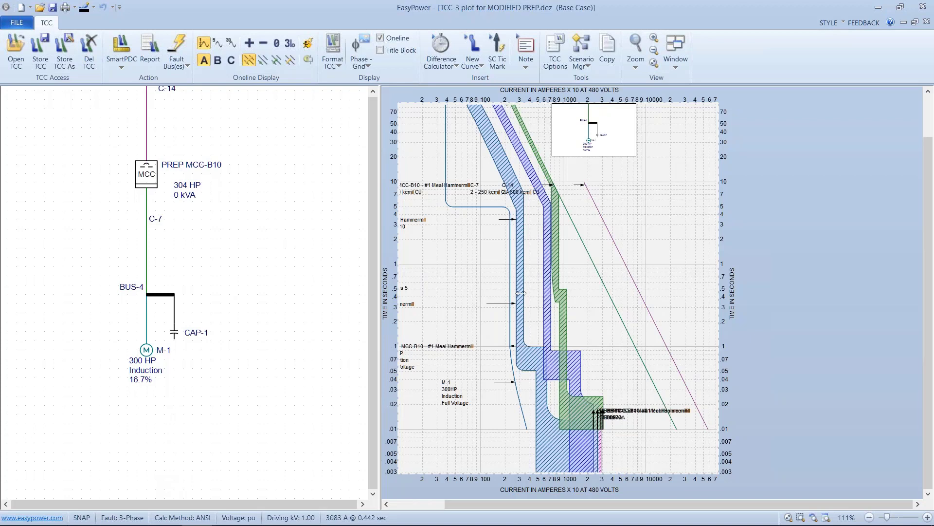
pyautogui.click(159, 293)
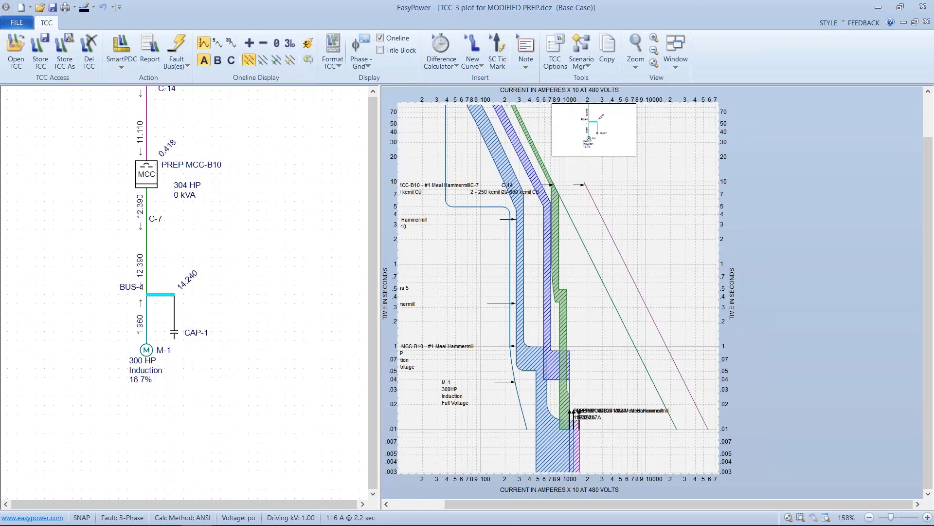
# Spread the overlapping fault current tick marks of DP-11, PREP MCC-B10 Main and the #1 and #2 Meal Hammermills apart on the plot.
pyautogui.moveTo(599, 436); pyautogui.dragTo(598, 272)
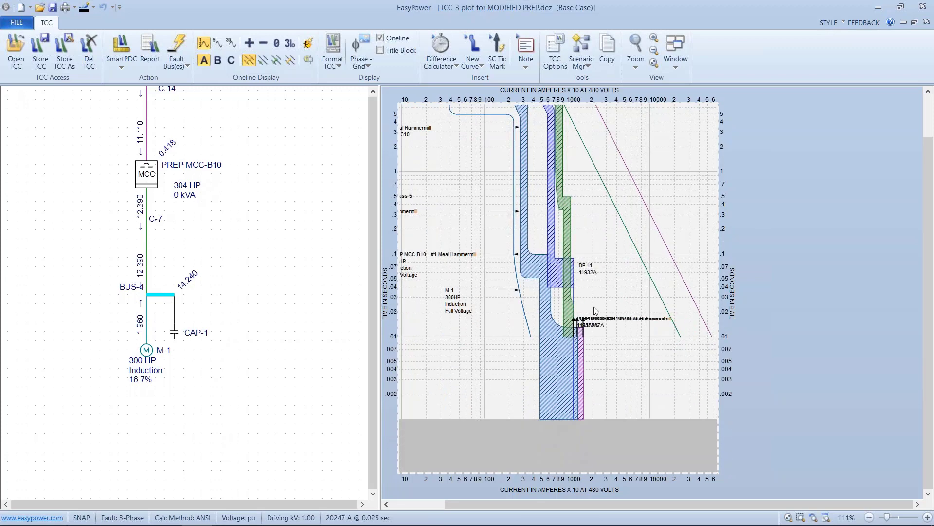
pyautogui.moveTo(593, 316); pyautogui.dragTo(590, 283)
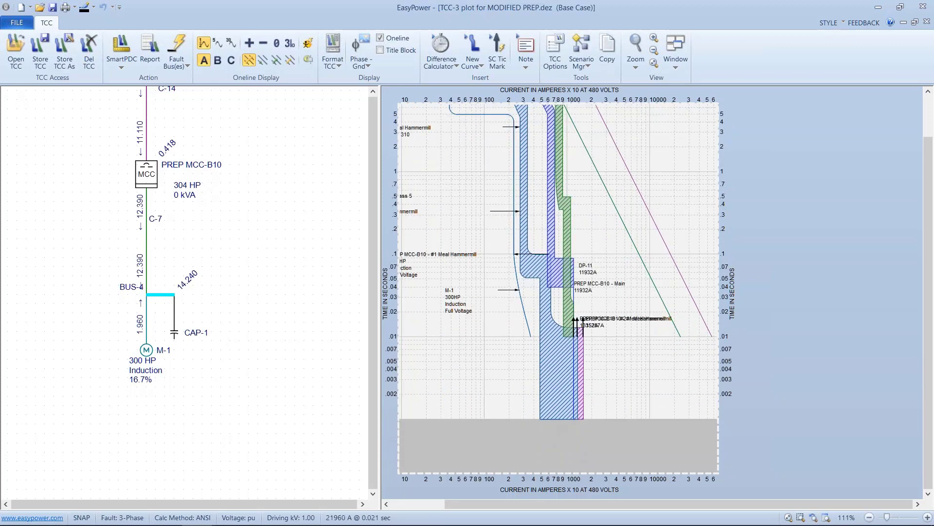
pyautogui.moveTo(598, 325); pyautogui.dragTo(588, 289)
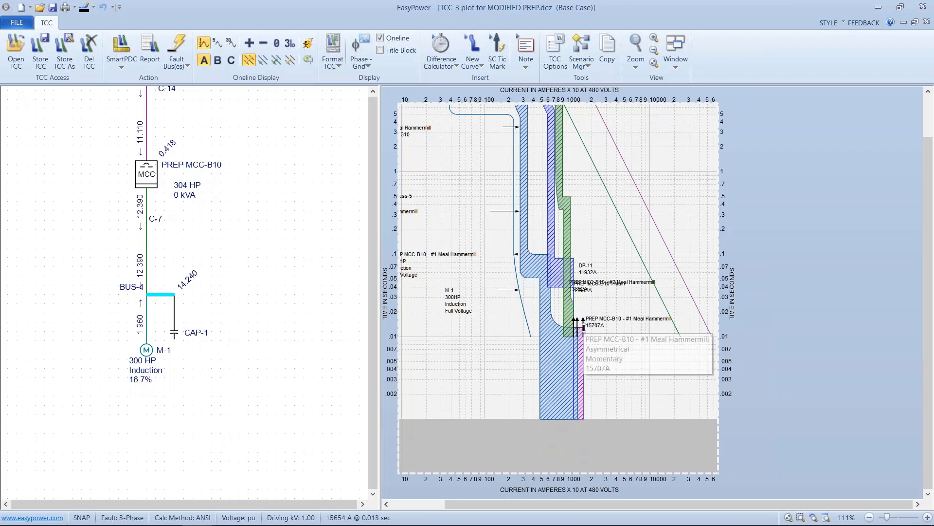
pyautogui.moveTo(584, 329); pyautogui.dragTo(583, 312)
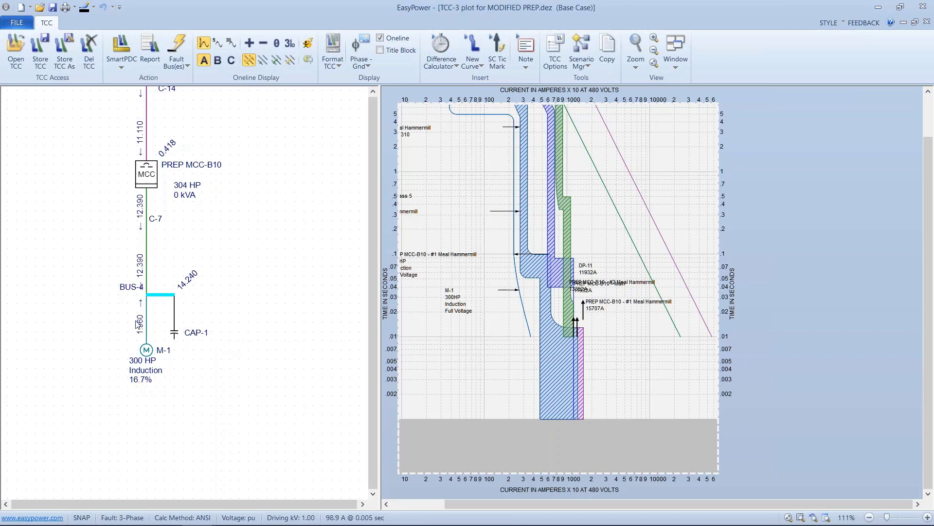
# Insert an arcing current tick mark for the #2 Meal Hammermill curve and raise it to about 10 seconds on the plot.
pyautogui.click(137, 296)
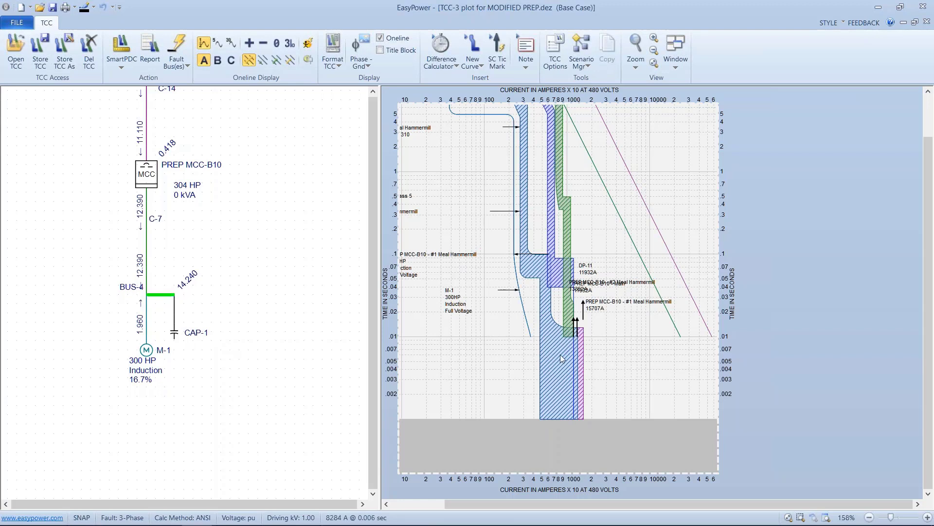
pyautogui.click(553, 332)
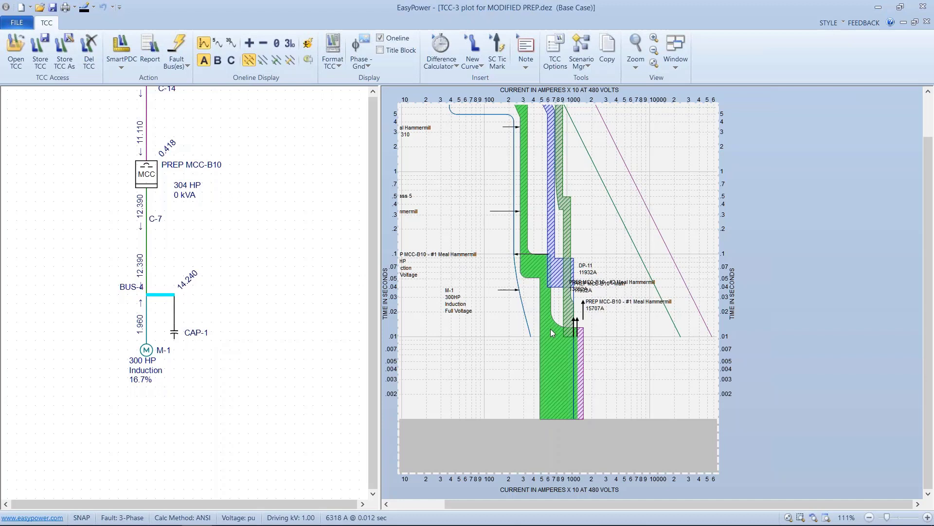
pyautogui.rightClick(553, 333)
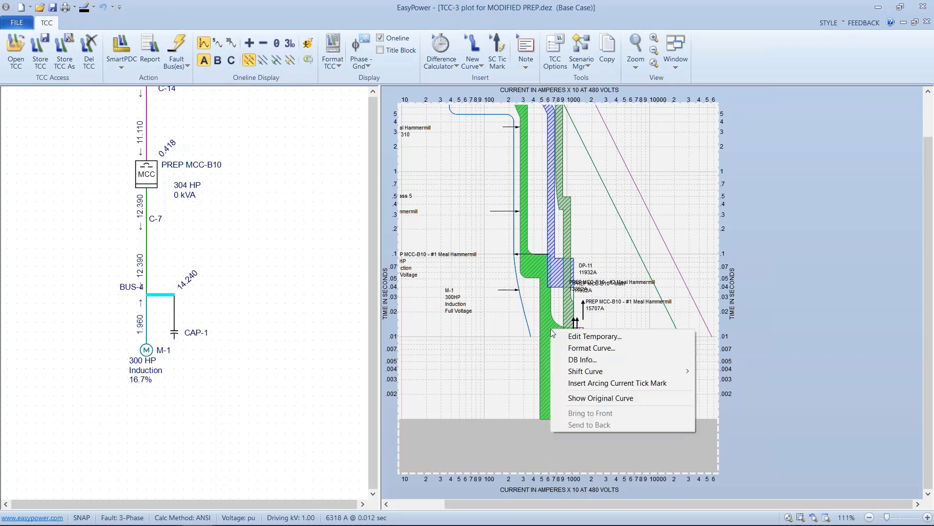
pyautogui.click(579, 383)
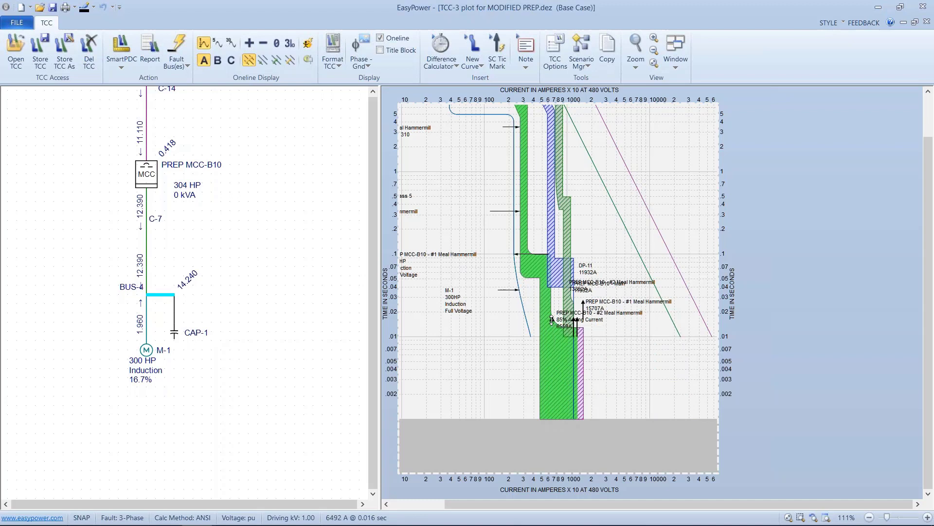
pyautogui.moveTo(552, 319); pyautogui.dragTo(562, 172)
pyautogui.moveTo(474, 243); pyautogui.dragTo(452, 350)
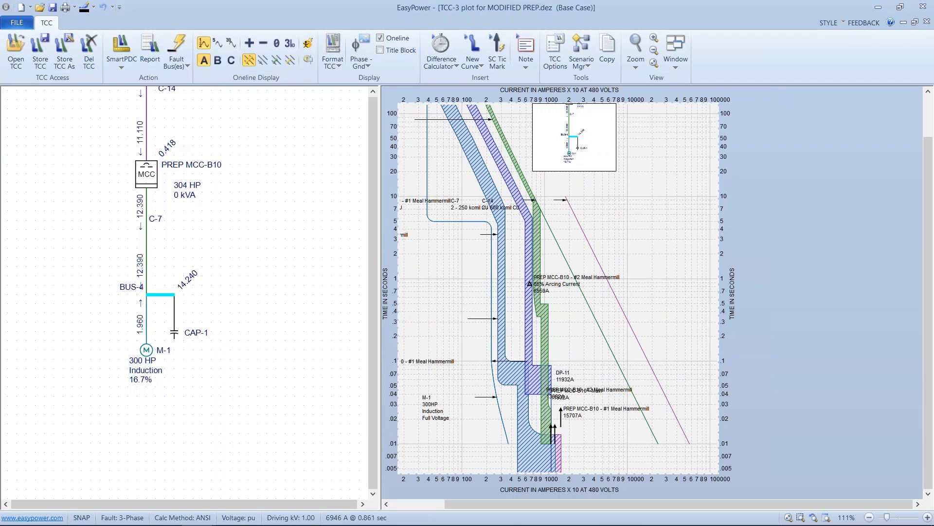
pyautogui.moveTo(530, 273); pyautogui.dragTo(540, 189)
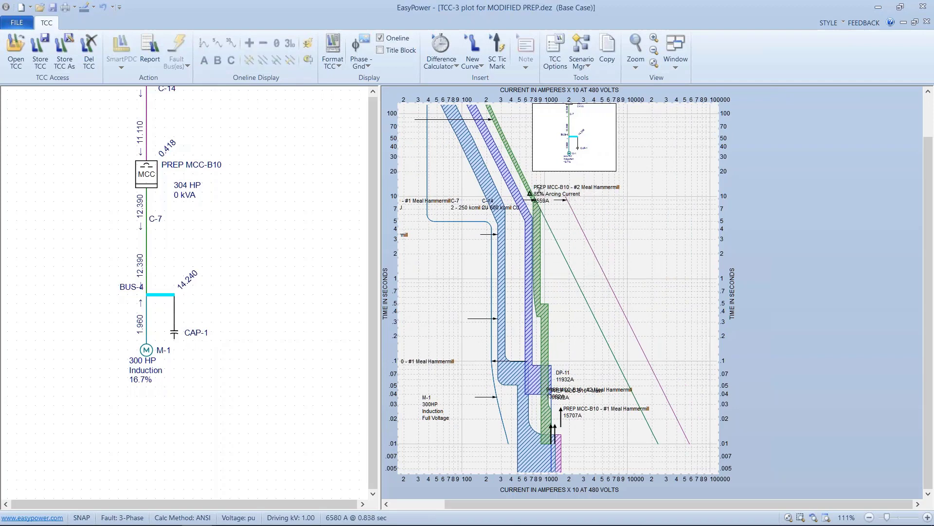
# Close the TCC-3 plot without storing its changes.
pyautogui.moveTo(99, 199); pyautogui.dragTo(128, 259)
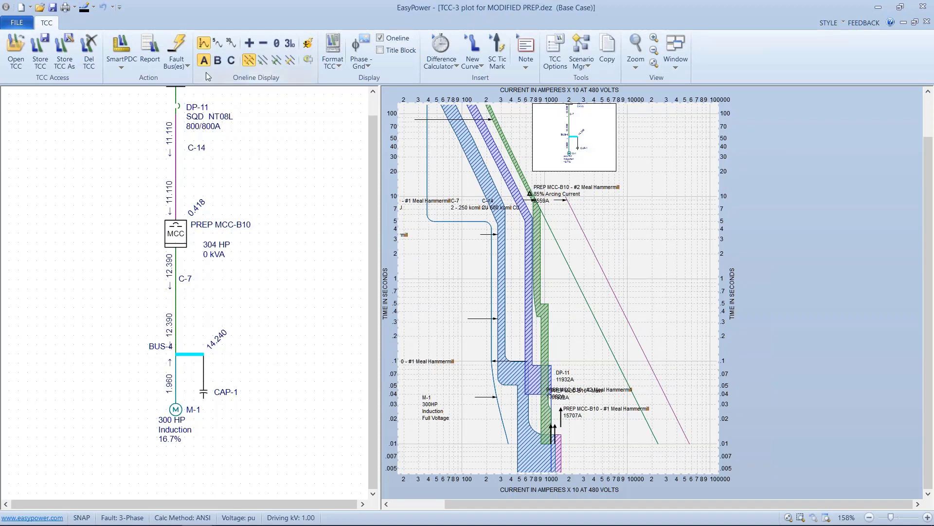
pyautogui.click(20, 23)
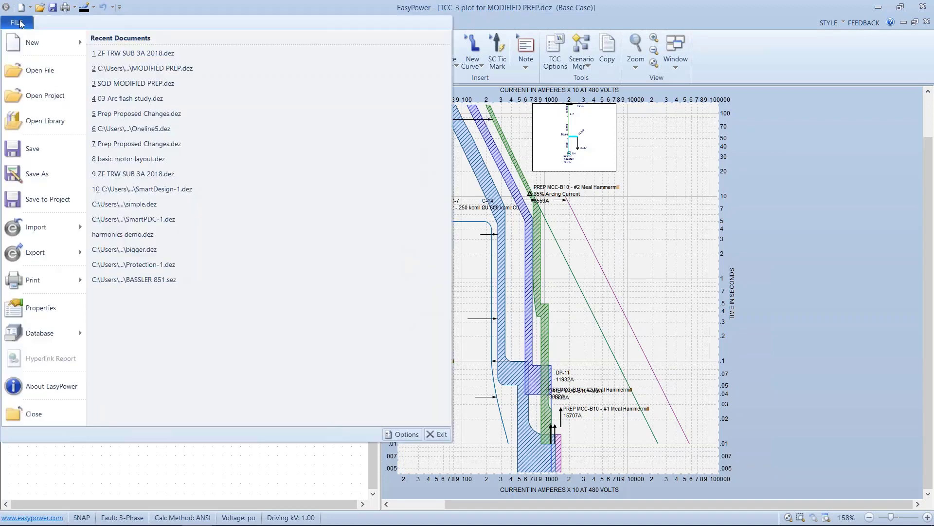
pyautogui.click(21, 411)
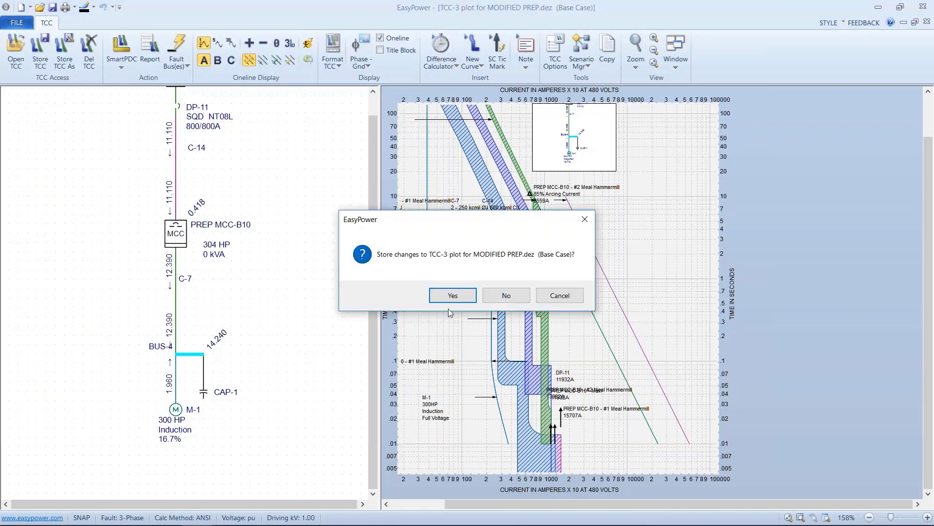
pyautogui.click(504, 293)
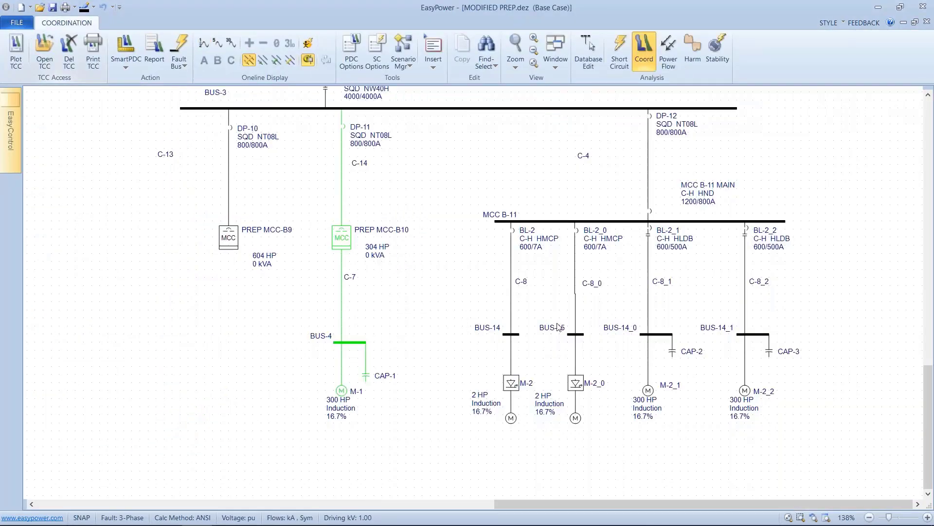
# In Short Circuit focus, run a momentary fault on PREP MCC-B9, PREP MCC-B10 and MCC B-11 together.
pyautogui.moveTo(505, 327); pyautogui.dragTo(265, 320)
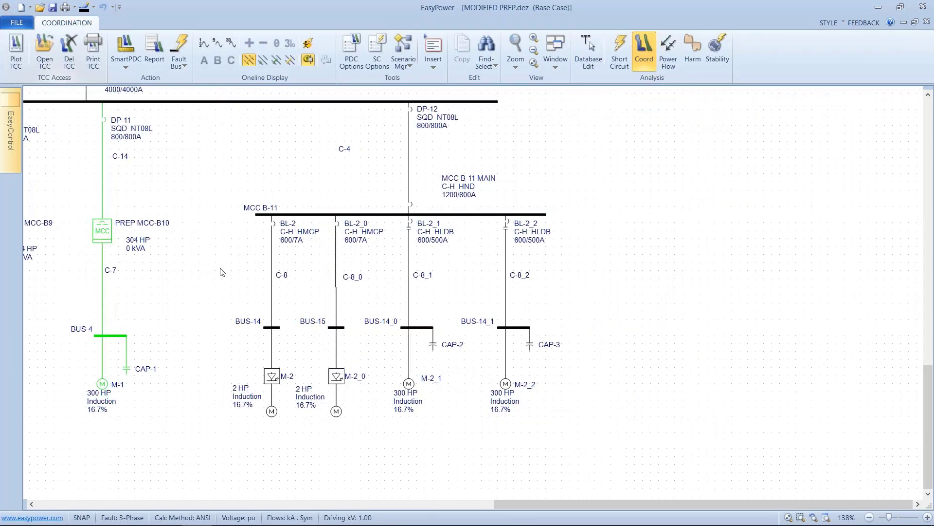
pyautogui.moveTo(222, 272); pyautogui.dragTo(254, 276)
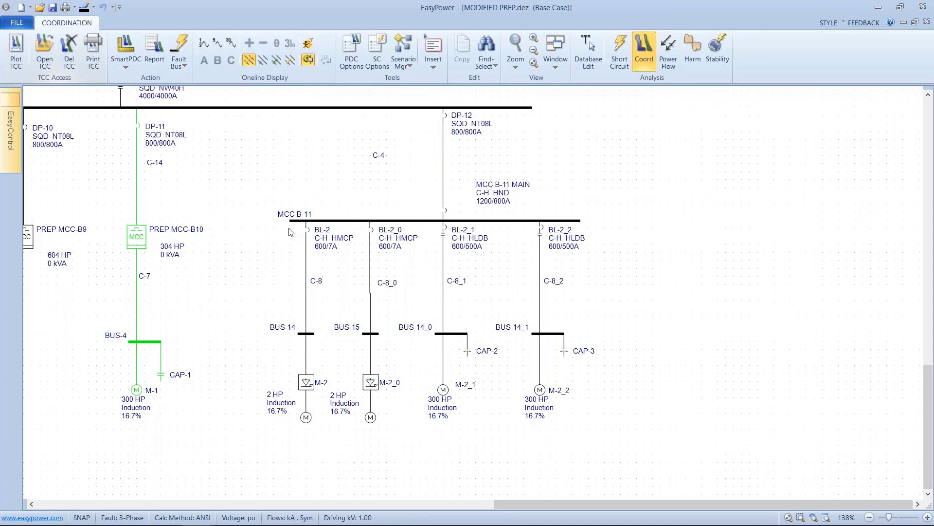
pyautogui.moveTo(225, 239); pyautogui.dragTo(279, 246)
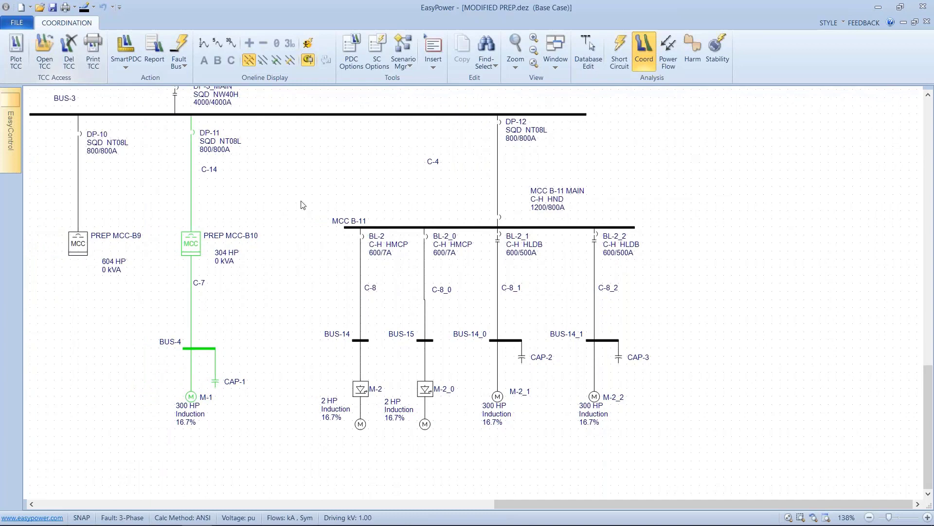
pyautogui.click(308, 59)
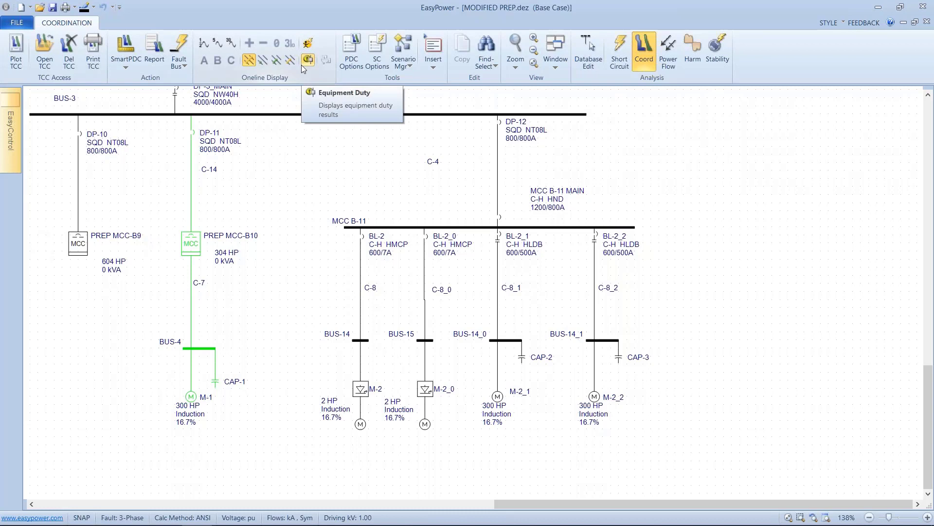
pyautogui.click(617, 55)
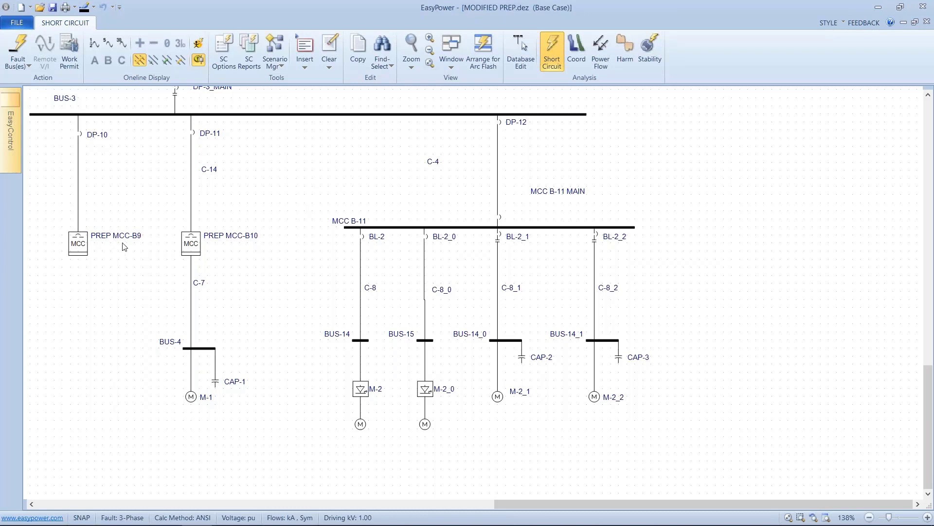
pyautogui.click(80, 244)
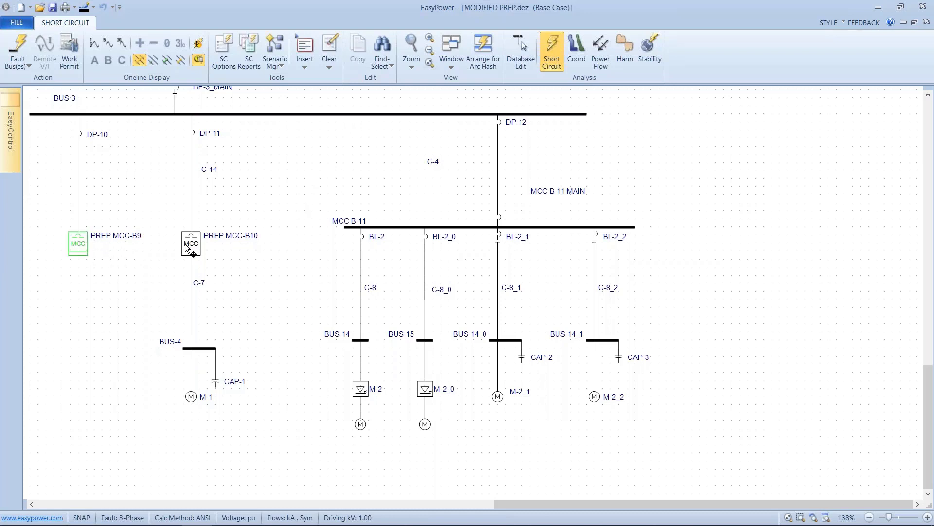
pyautogui.keyDown('ctrl'); pyautogui.click(189, 246); pyautogui.keyUp('ctrl')
pyautogui.keyDown('ctrl'); pyautogui.click(366, 227); pyautogui.keyUp('ctrl')
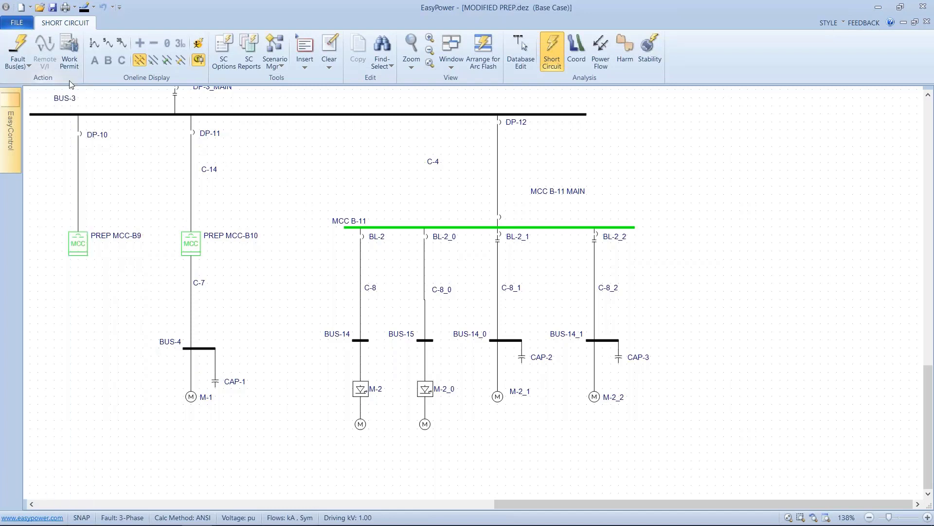
pyautogui.click(91, 45)
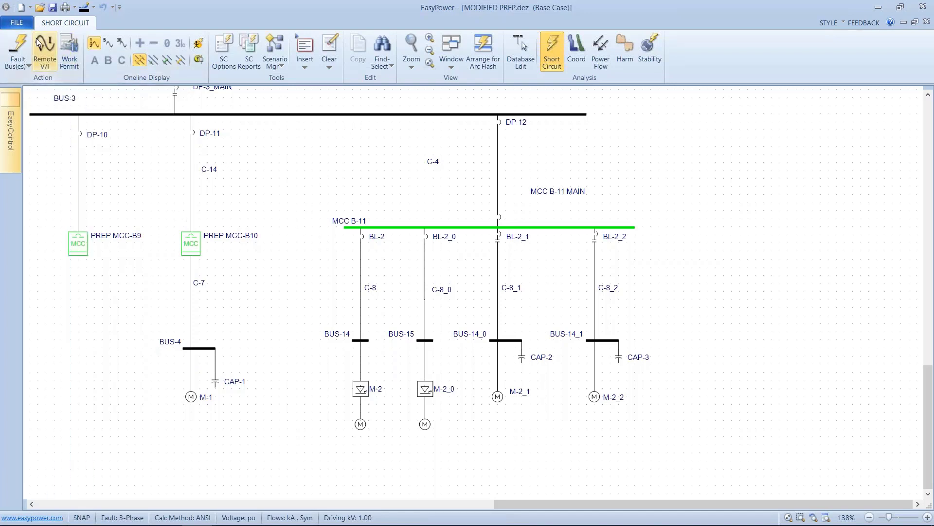
pyautogui.click(10, 42)
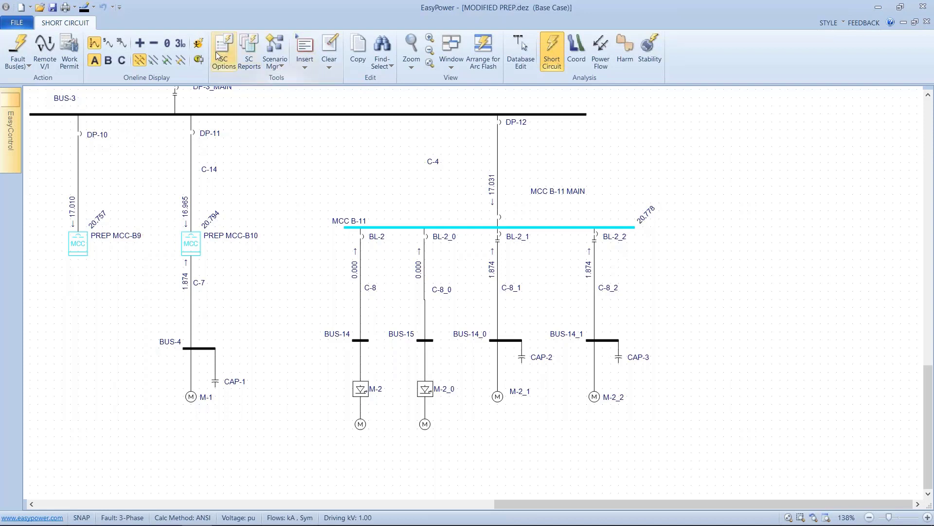
# Display the equipment duty results and set the Equipment Duty Threshold to -60% of rating in the Short Circuit options.
pyautogui.click(198, 59)
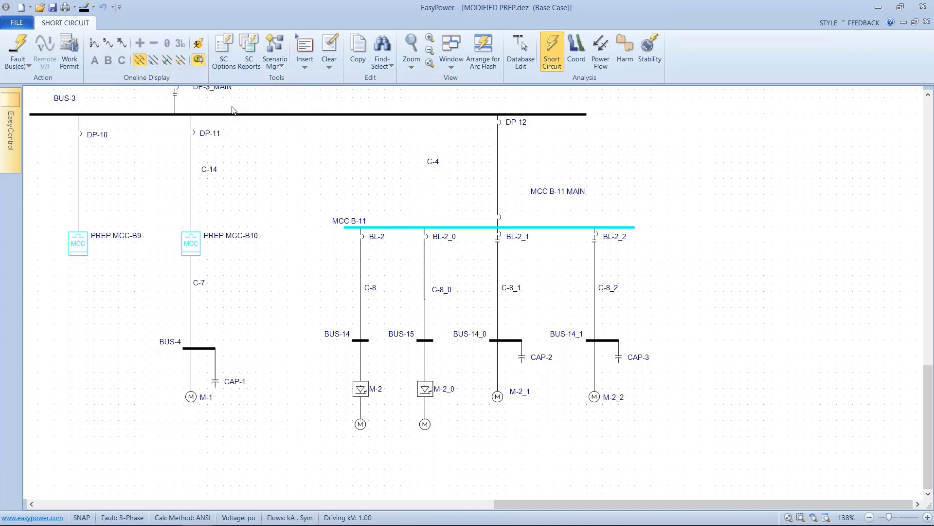
pyautogui.click(224, 49)
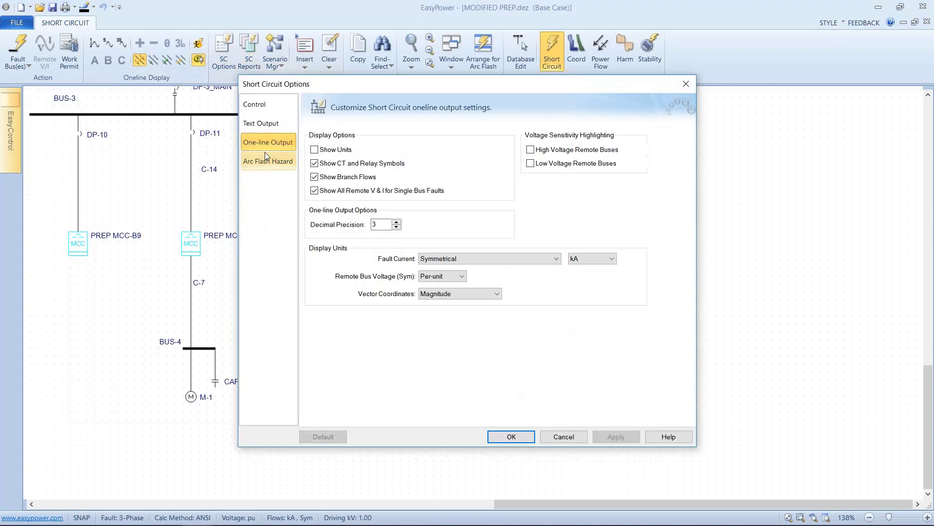
pyautogui.click(258, 104)
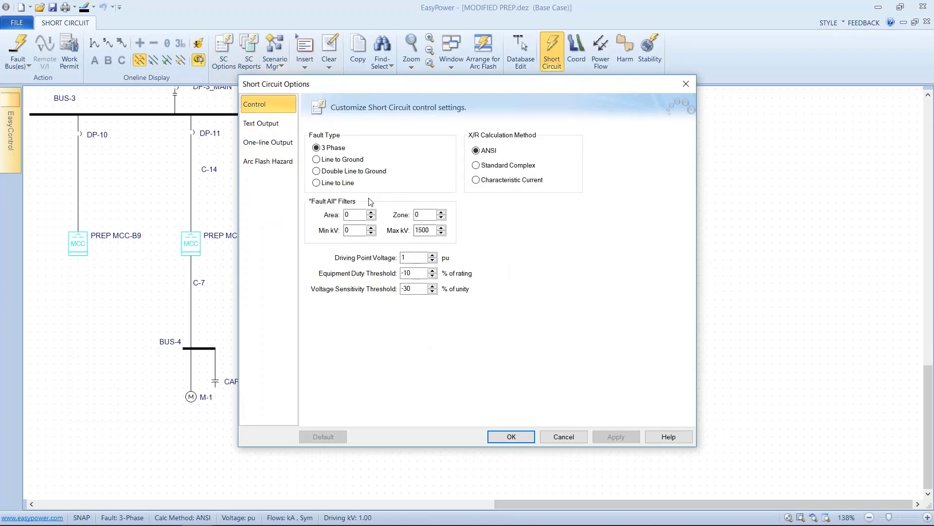
pyautogui.press('Tab')
pyautogui.write('-')
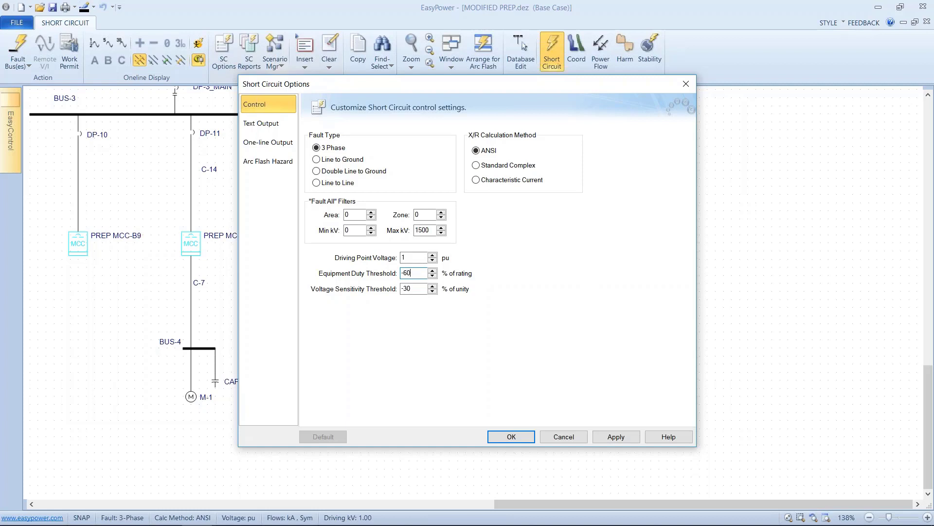
pyautogui.click(607, 438)
pyautogui.click(510, 437)
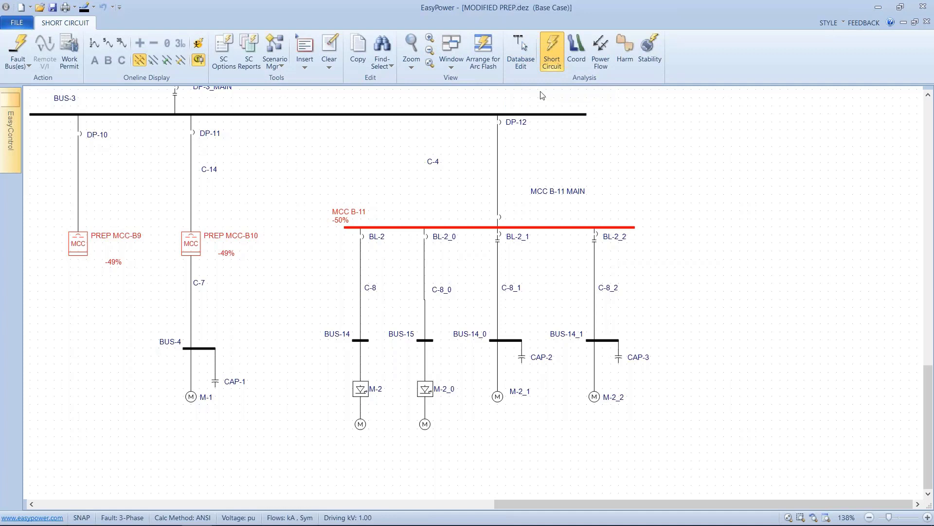
# Return to Coordination focus and run a momentary fault on BUS-14_0.
pyautogui.click(577, 48)
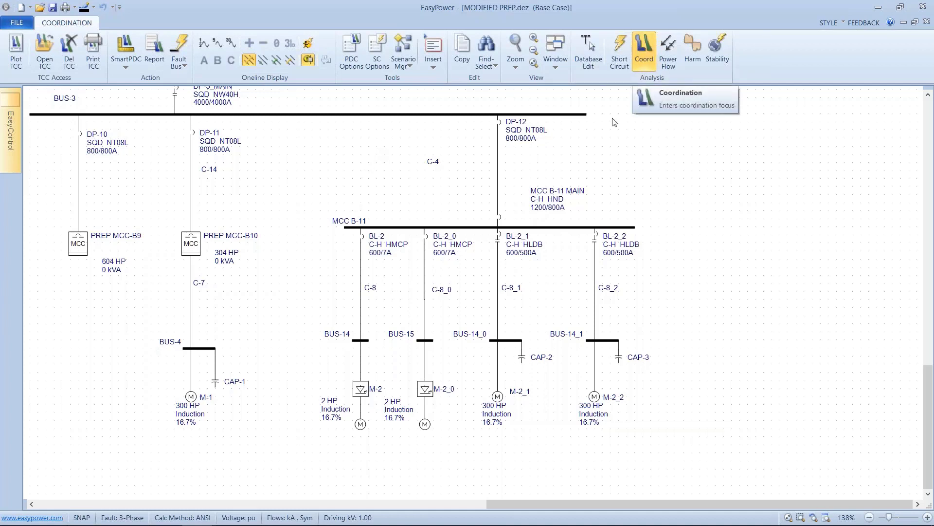
pyautogui.click(503, 341)
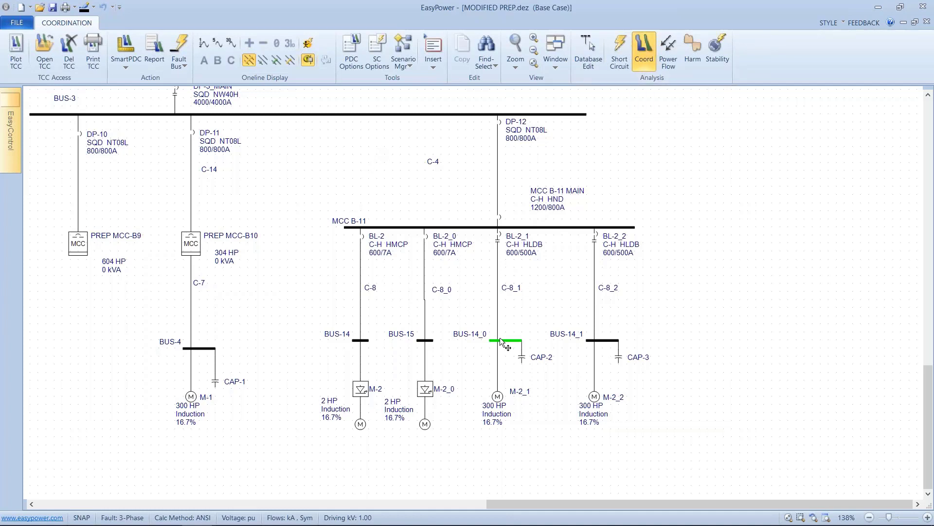
pyautogui.click(203, 44)
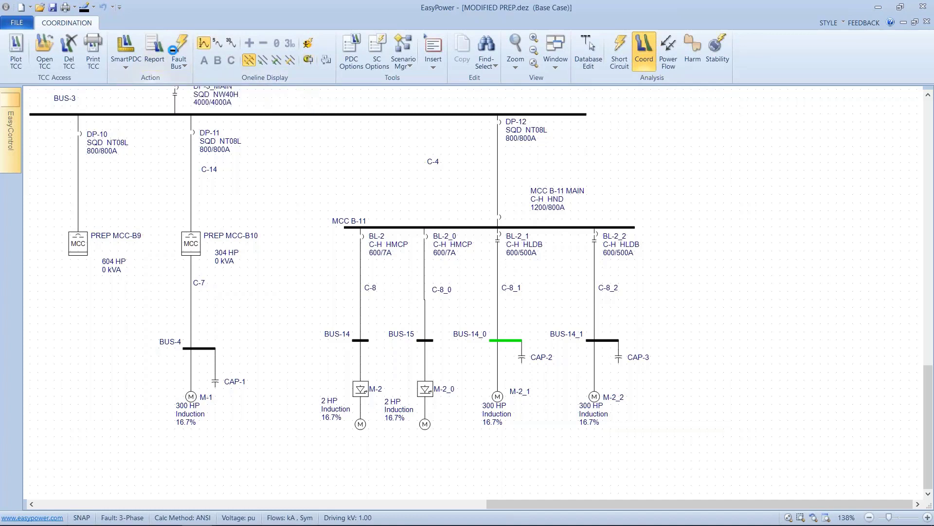
pyautogui.moveTo(501, 332); pyautogui.dragTo(482, 385)
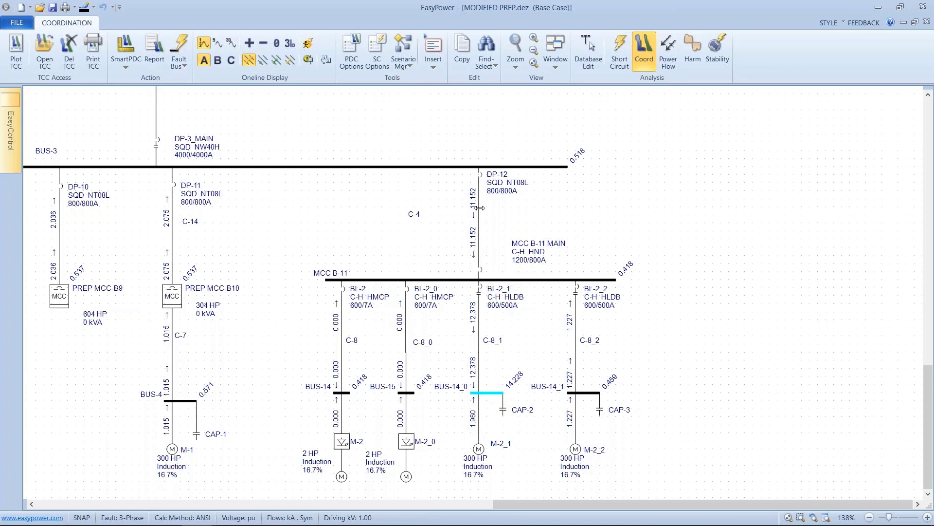
# Show the sequence of events with protective device trip times on the one-line for the BUS-14_0 fault.
pyautogui.scroll(3, 309, 209)
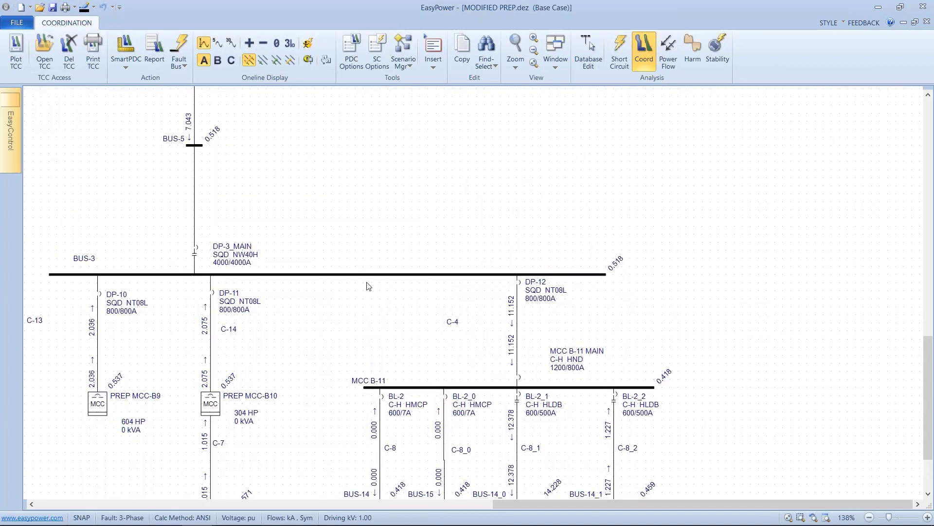
pyautogui.scroll(-3, 370, 289)
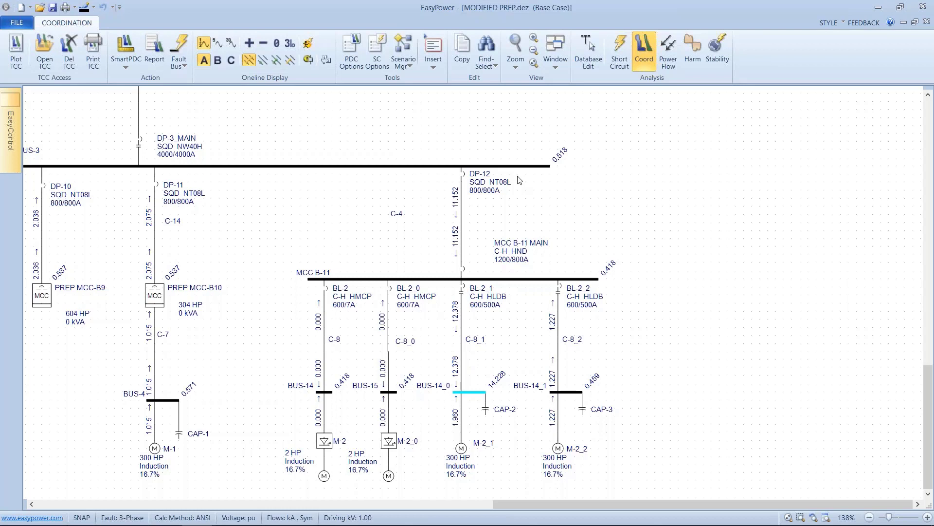
pyautogui.click(327, 62)
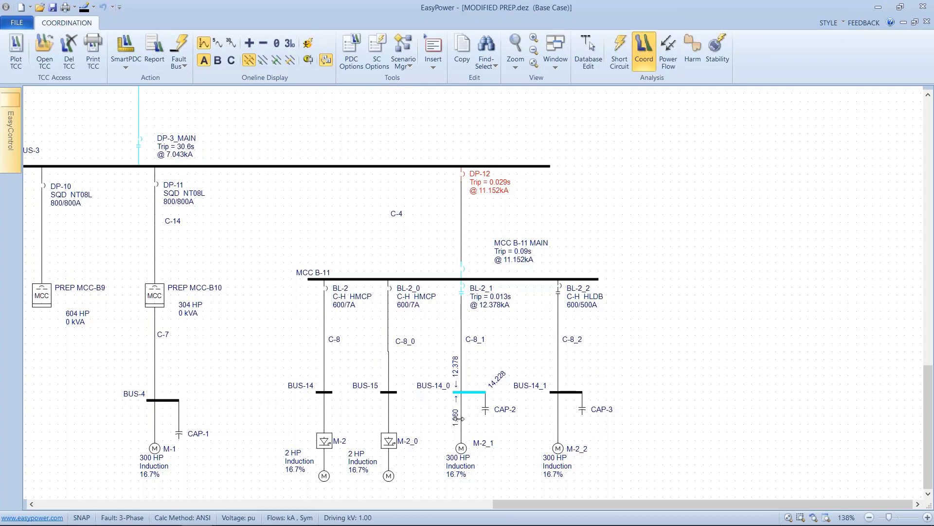
# Examine the trip times of the protective devices from BL-2_1 upstream to DP-3_MAIN and FS-2.
pyautogui.moveTo(462, 395); pyautogui.dragTo(465, 402)
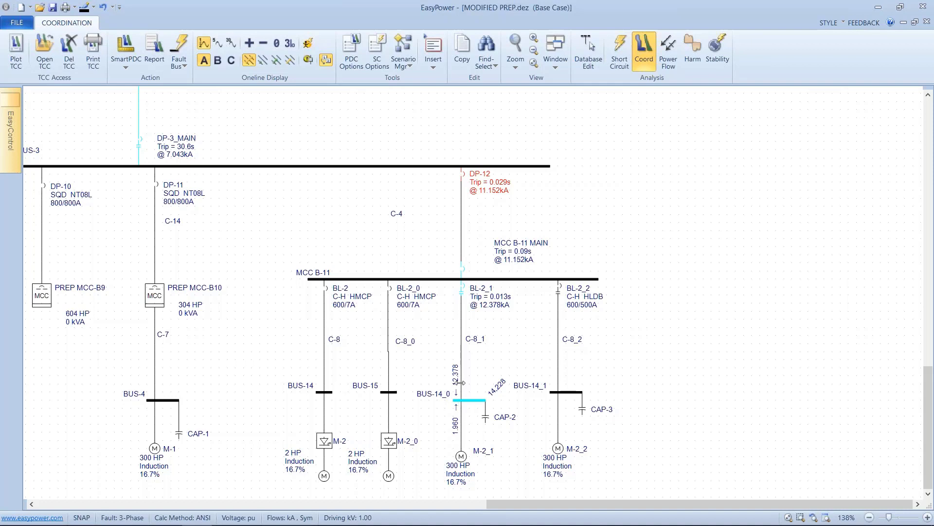
pyautogui.moveTo(498, 383); pyautogui.dragTo(505, 405)
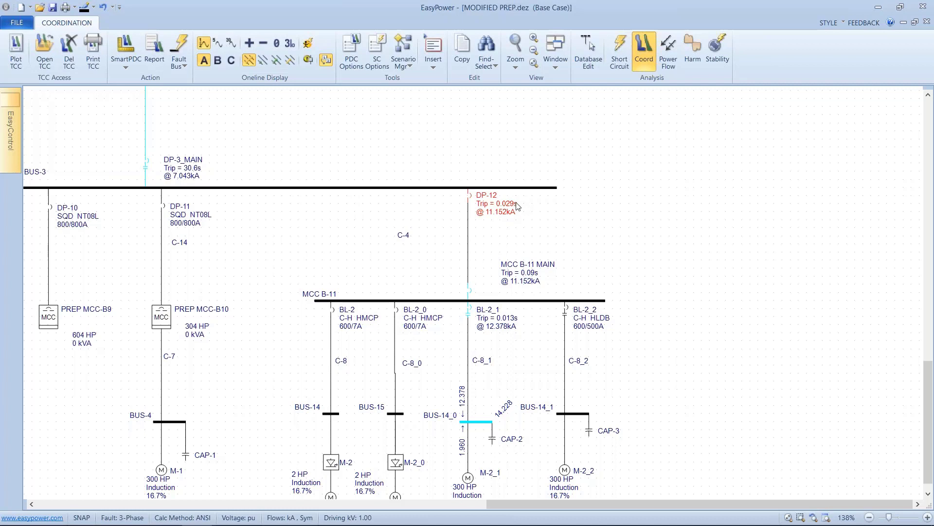
pyautogui.moveTo(342, 223); pyautogui.dragTo(431, 366)
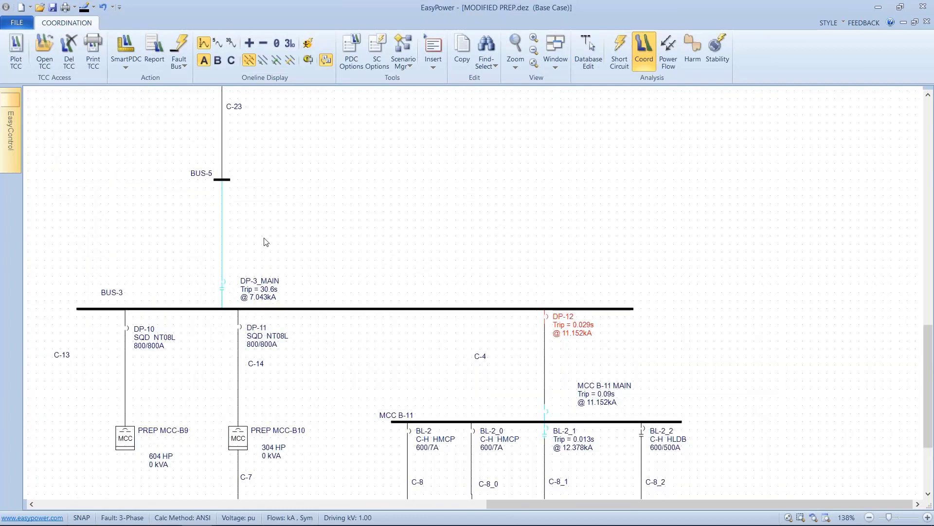
pyautogui.moveTo(283, 211); pyautogui.dragTo(322, 407)
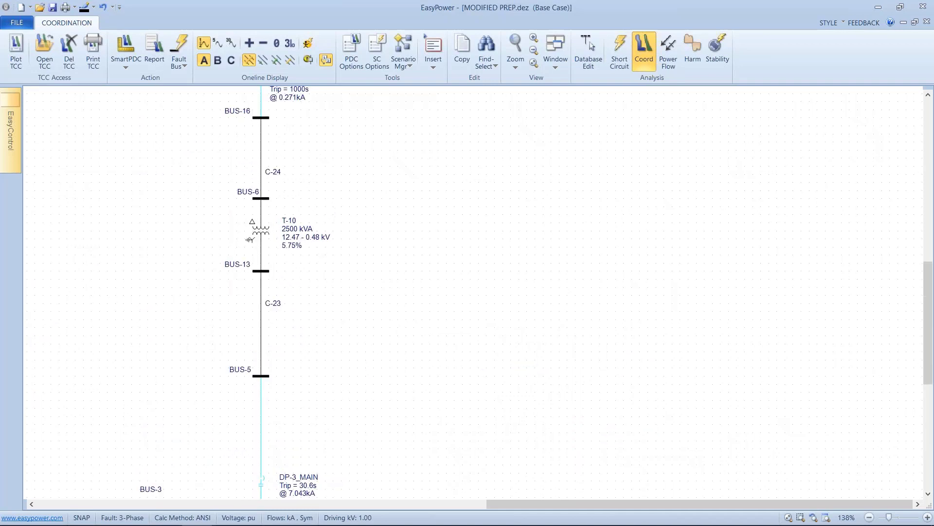
pyautogui.moveTo(328, 219); pyautogui.dragTo(334, 344)
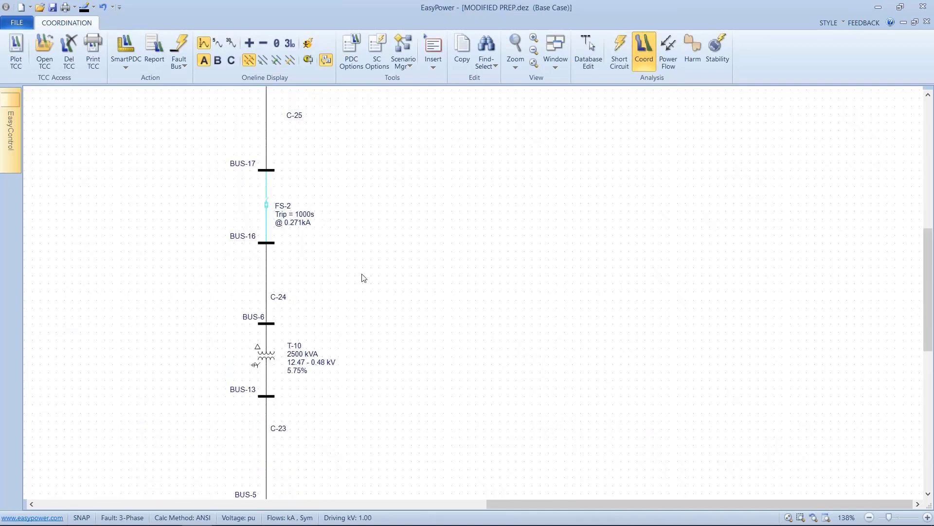
pyautogui.moveTo(435, 337); pyautogui.dragTo(374, 170)
pyautogui.moveTo(383, 321); pyautogui.dragTo(371, 192)
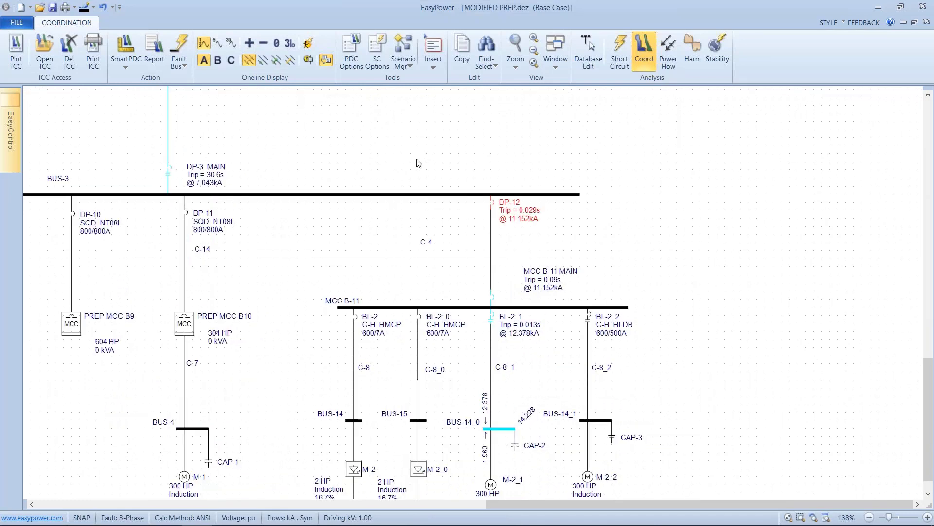
# Check the Create Sequence of Events Report option in the Coordination options, then view and close the report for the BUS-14_0 fault.
pyautogui.click(354, 68)
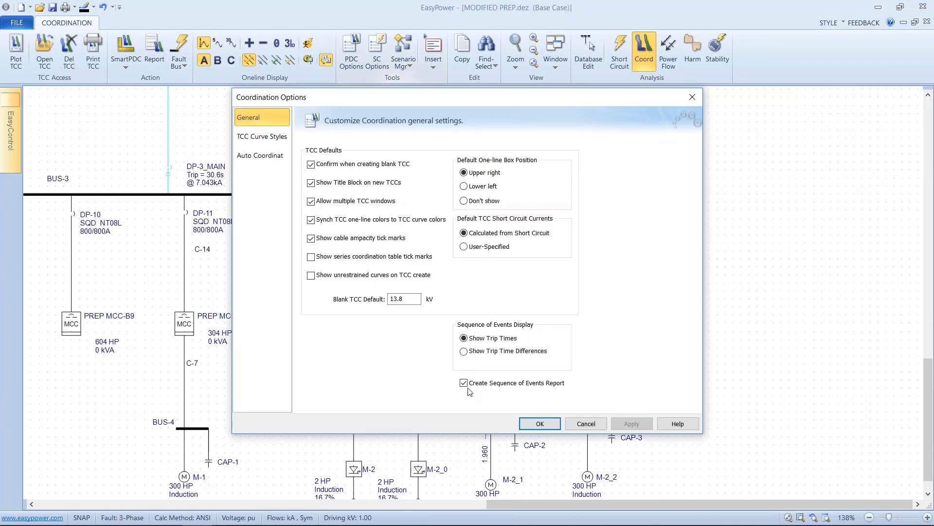
pyautogui.click(525, 424)
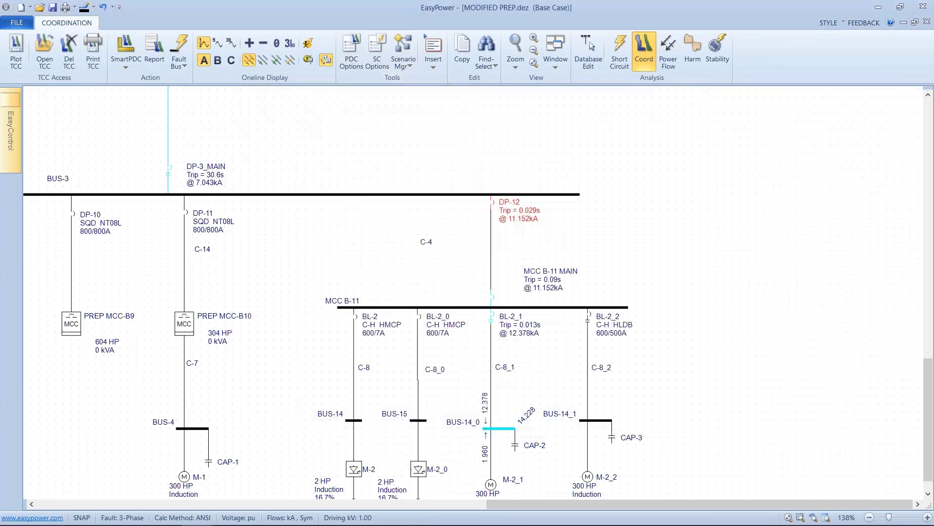
pyautogui.click(557, 67)
pyautogui.click(574, 267)
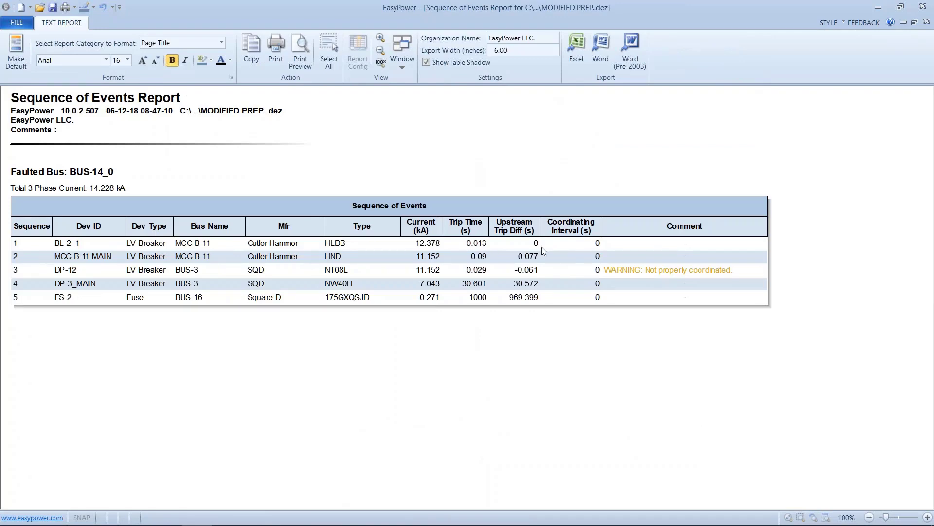
pyautogui.click(22, 23)
pyautogui.click(22, 413)
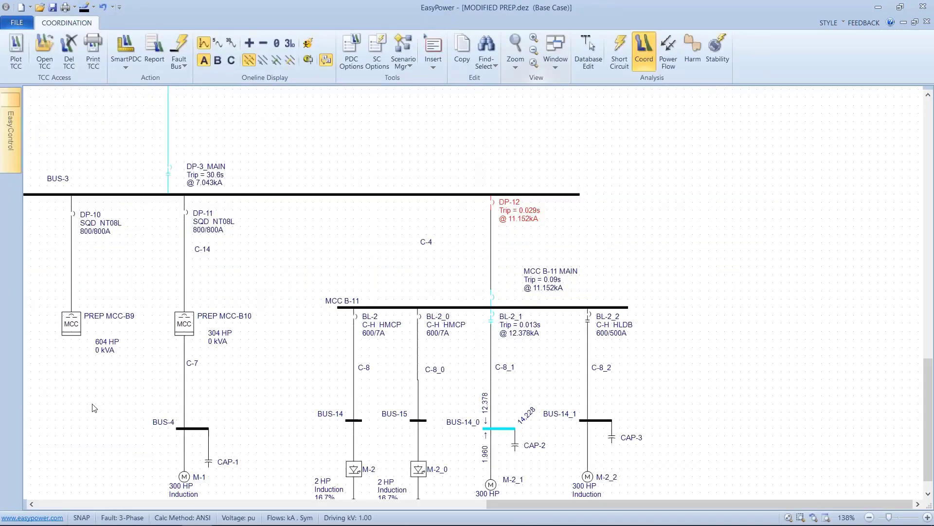
# Plot a TCC of the branch from cable C-4 through MCC B-11 to motor M-2_1 and hide its title block.
pyautogui.scroll(-3, 504, 415)
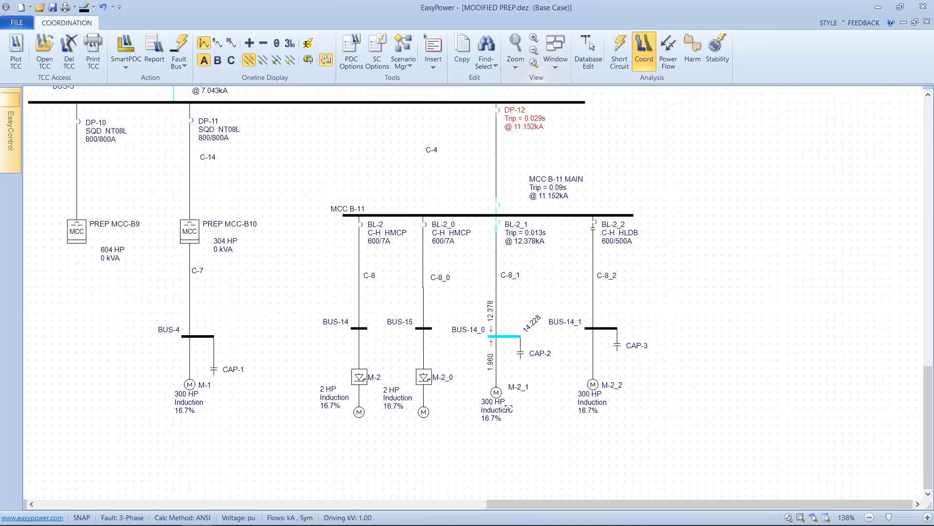
pyautogui.moveTo(531, 408); pyautogui.dragTo(479, 196)
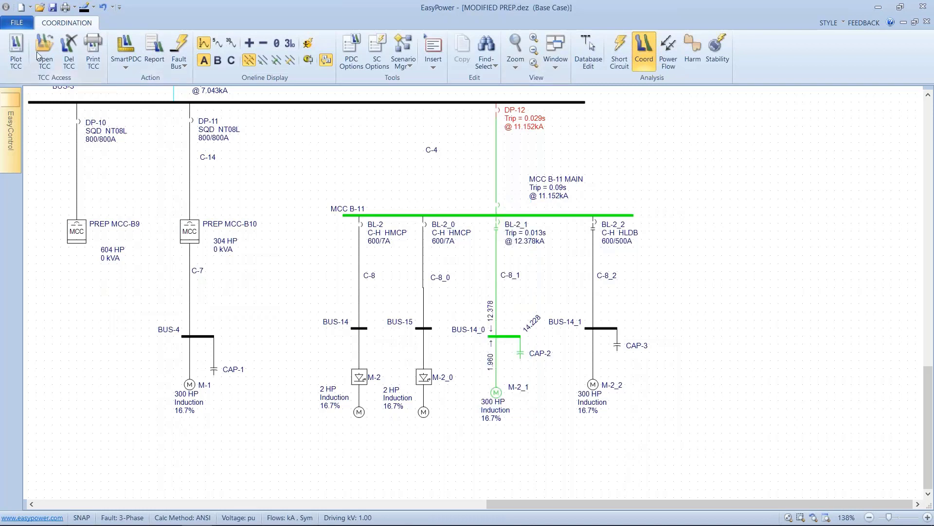
pyautogui.click(17, 48)
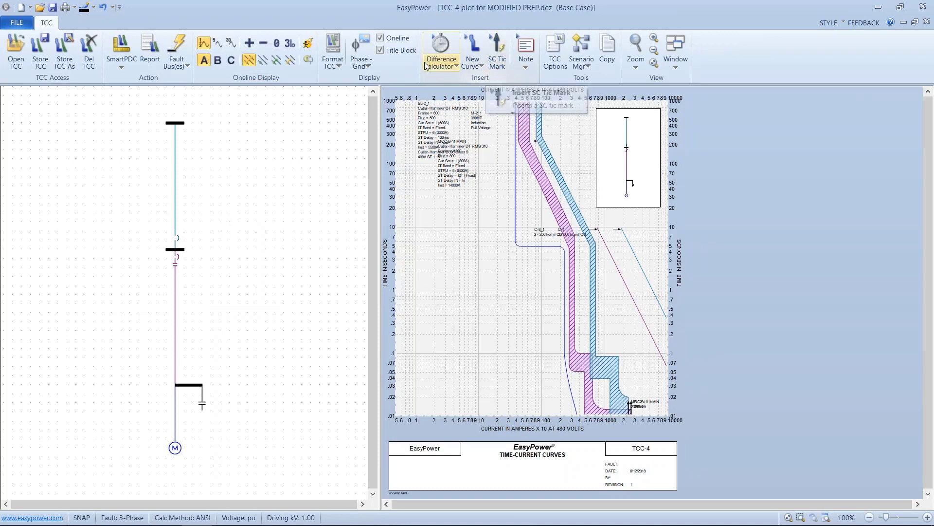
pyautogui.click(380, 51)
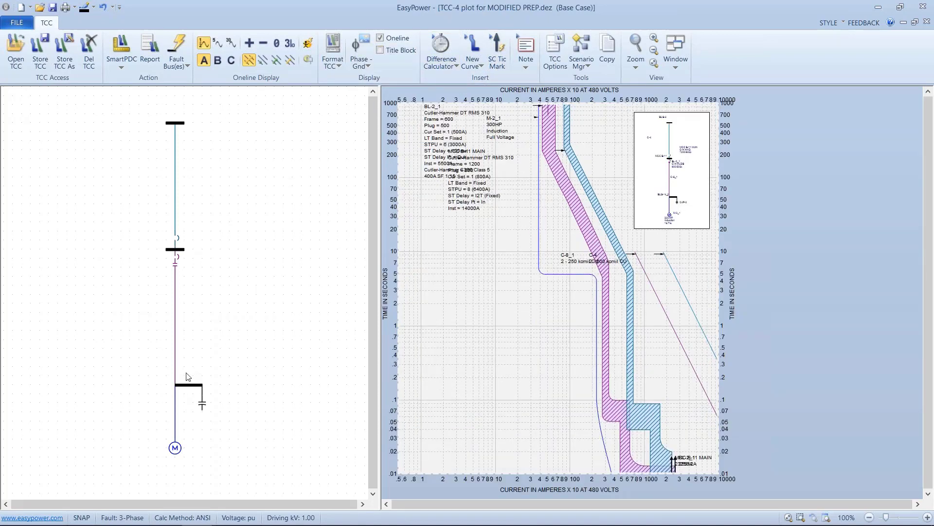
# Fault BUS-14_0 in the TCC plot and move the overlapping MCC B-11 MAIN and BL-2_1 current labels apart.
pyautogui.click(176, 384)
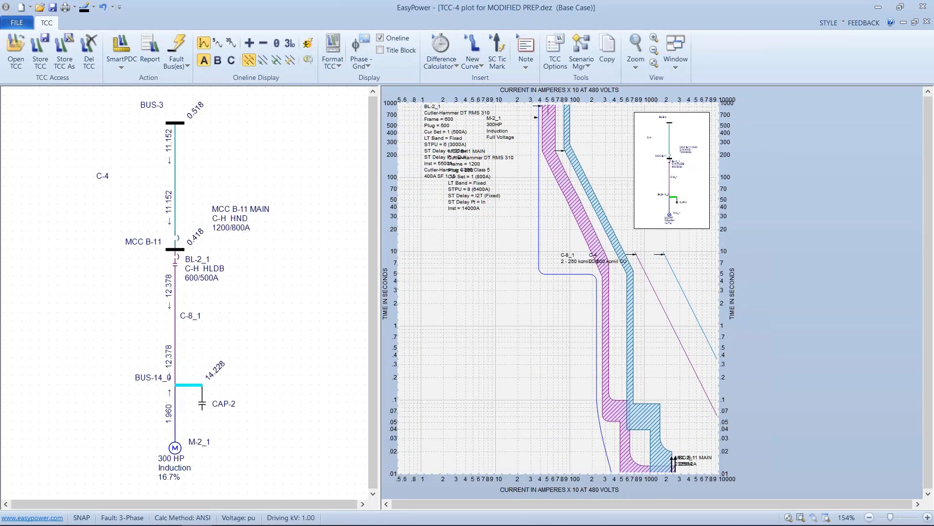
pyautogui.moveTo(501, 384); pyautogui.dragTo(471, 293)
pyautogui.scroll(3, 642, 379)
pyautogui.moveTo(568, 378); pyautogui.dragTo(406, 309)
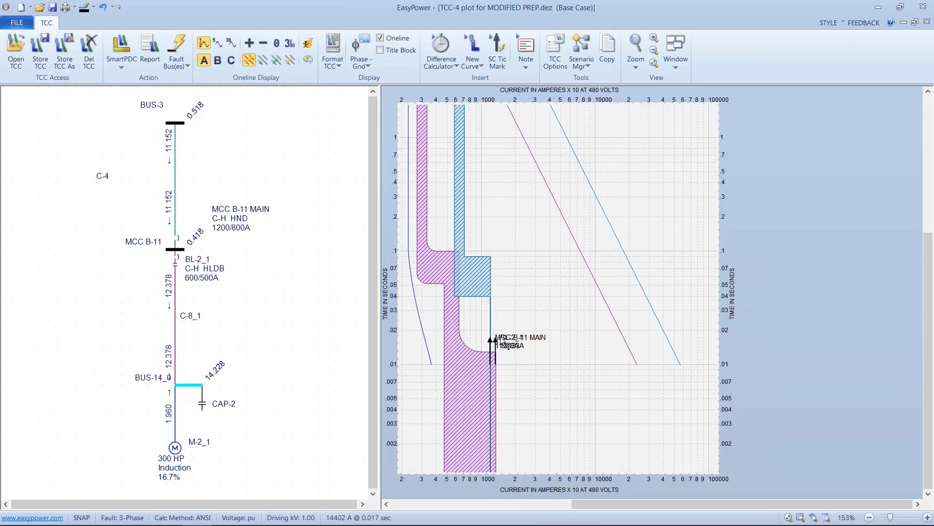
pyautogui.moveTo(501, 336); pyautogui.dragTo(512, 312)
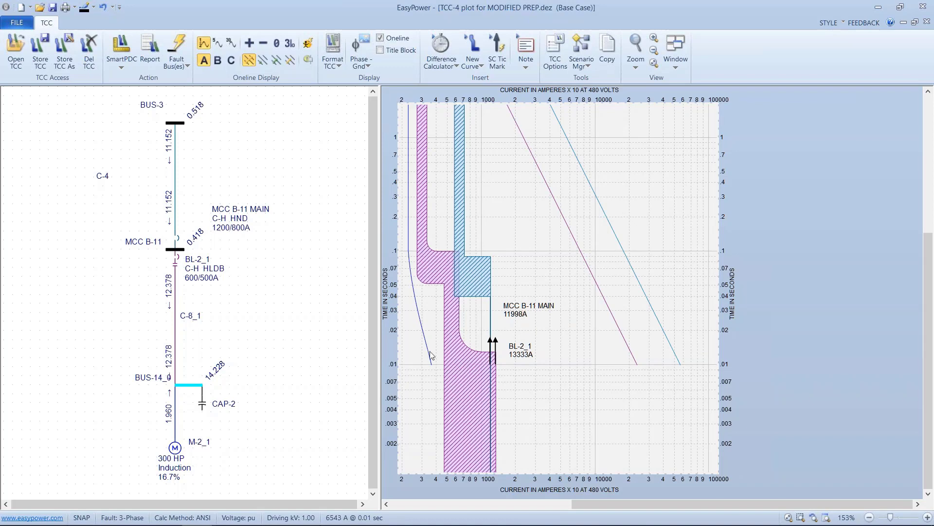
# Insert an arcing current tick mark on the BL-2_1 breaker curve.
pyautogui.moveTo(418, 336); pyautogui.dragTo(497, 436)
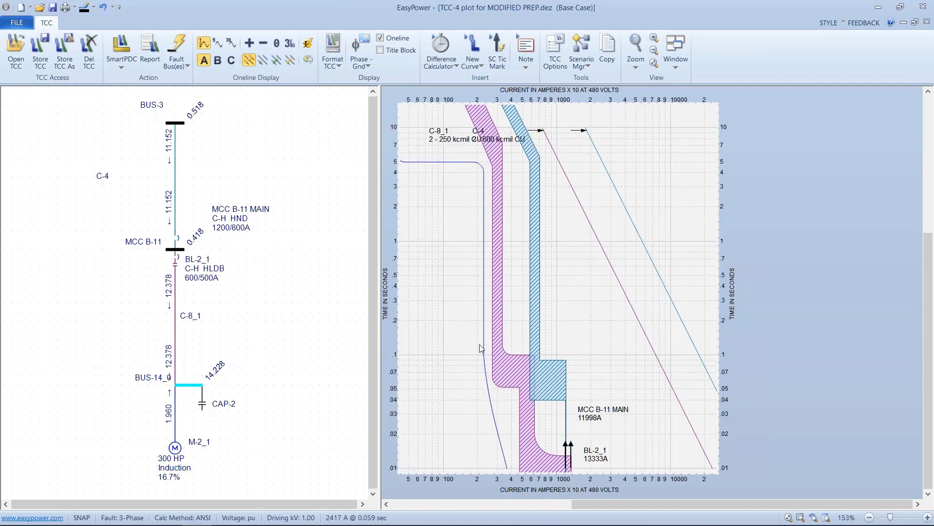
pyautogui.moveTo(465, 308); pyautogui.dragTo(503, 268)
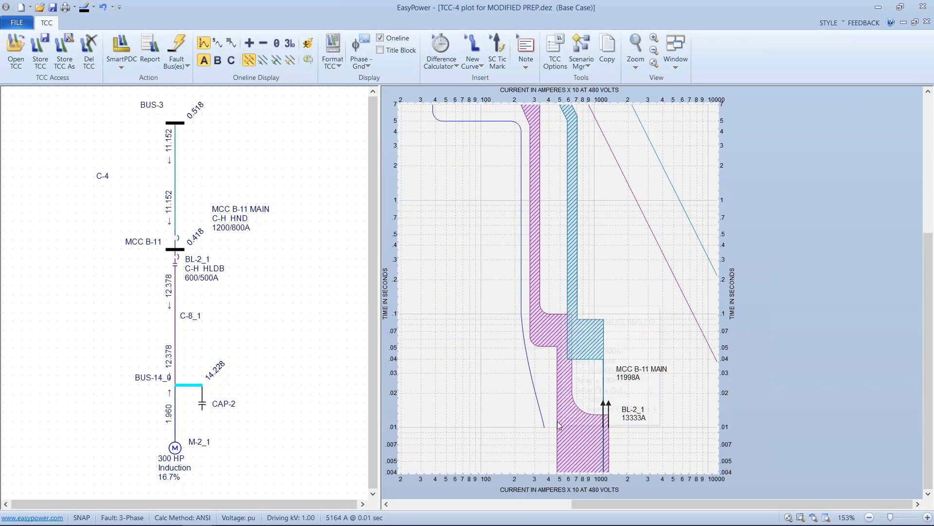
pyautogui.moveTo(537, 412); pyautogui.dragTo(488, 349)
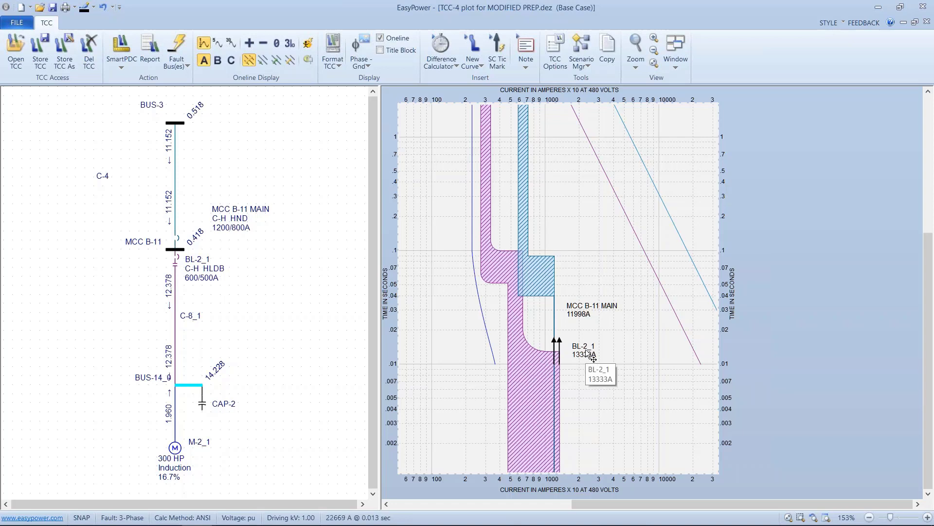
pyautogui.click(527, 370)
pyautogui.rightClick(526, 370)
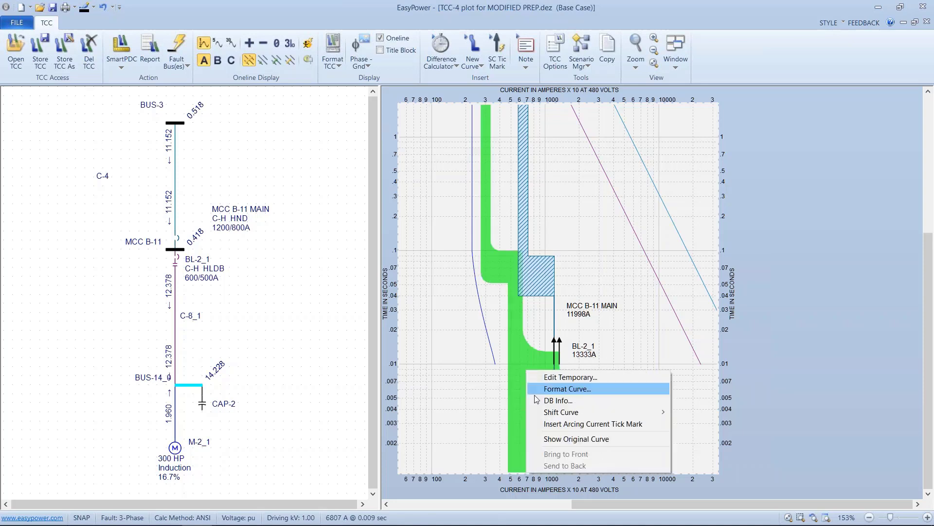
pyautogui.click(584, 423)
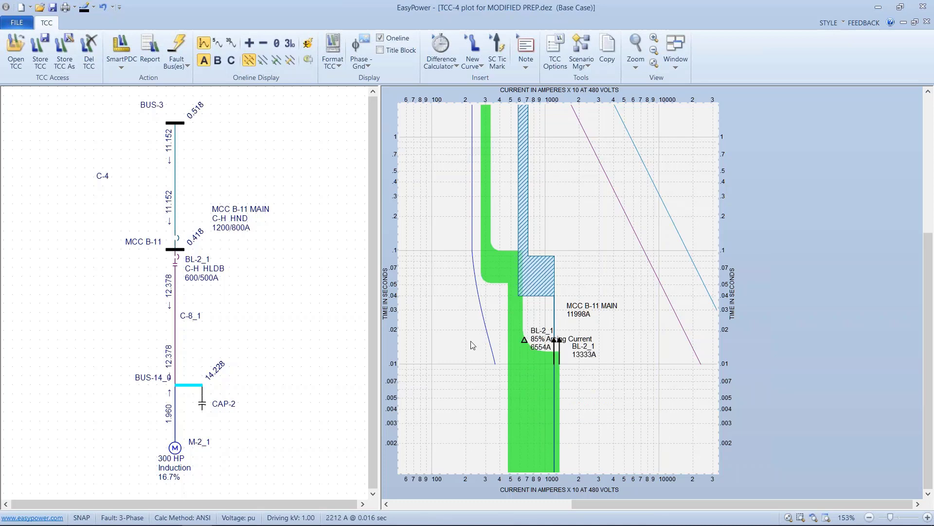
pyautogui.moveTo(471, 341); pyautogui.dragTo(460, 384)
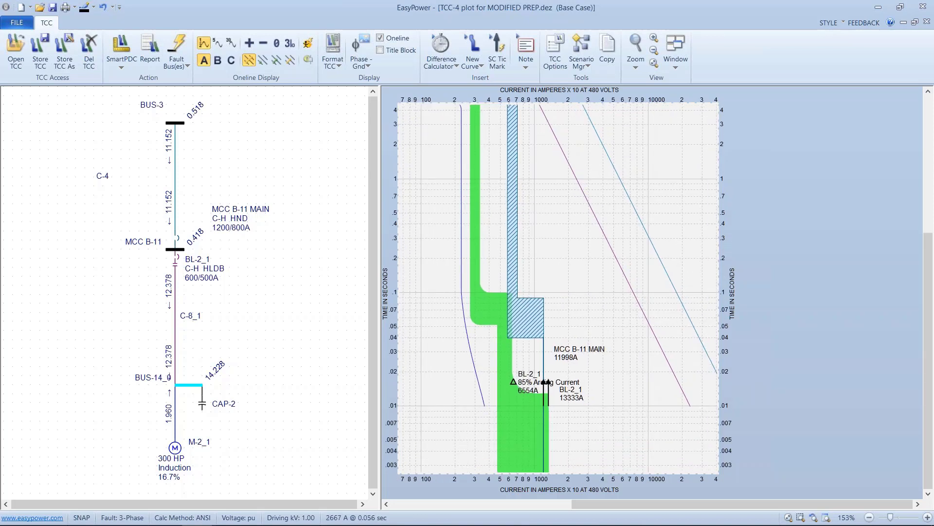
# Measure the time gap between the BL-2_1 and MCC B-11 MAIN curves at the 85% arcing current mark with the Difference Calculator.
pyautogui.click(509, 267)
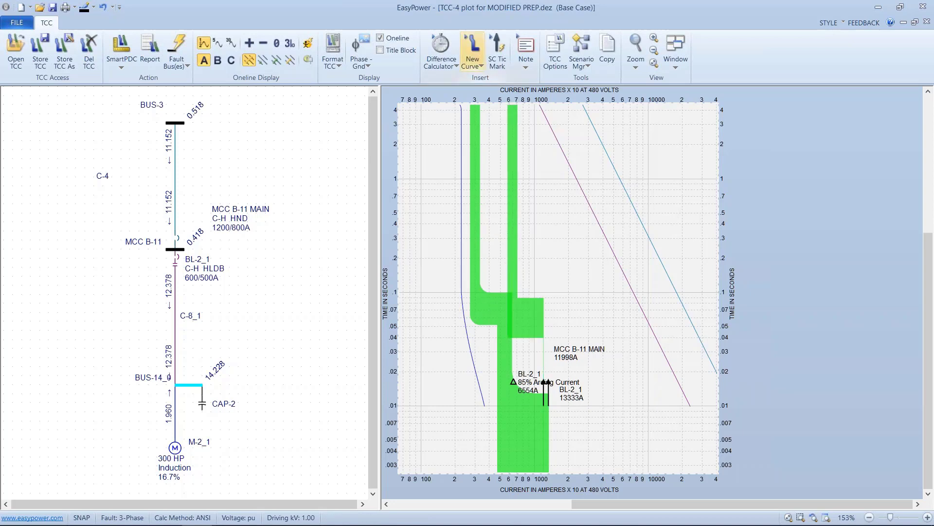
pyautogui.click(441, 46)
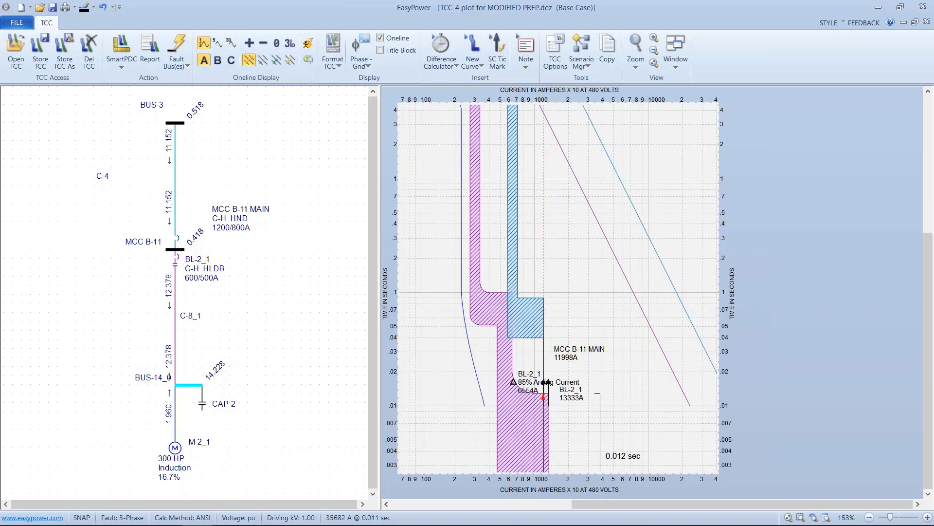
pyautogui.moveTo(611, 422); pyautogui.dragTo(605, 316)
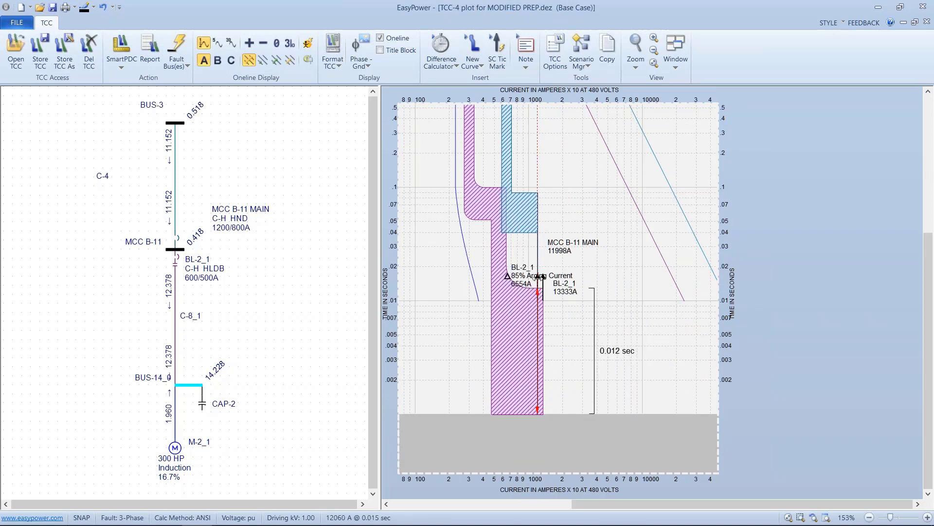
pyautogui.moveTo(540, 277); pyautogui.dragTo(508, 276)
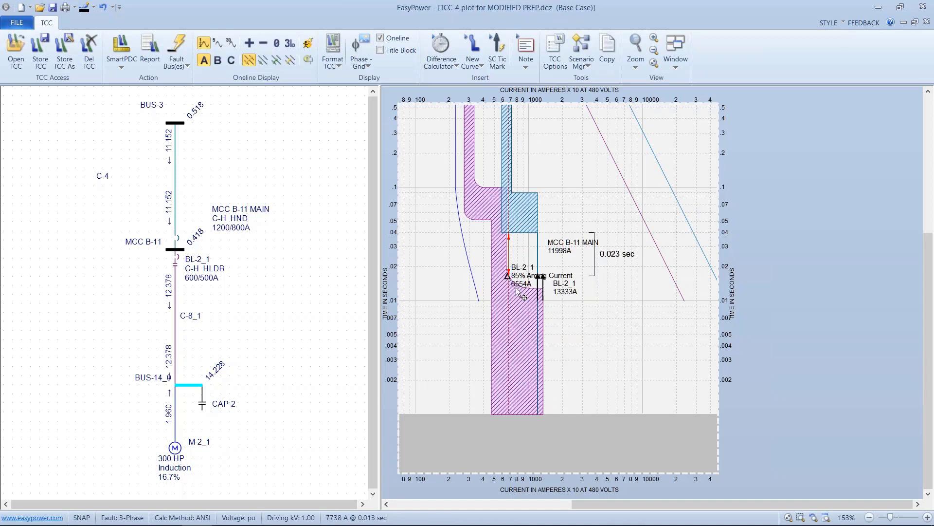
pyautogui.moveTo(511, 236)
# Close the TCC-4 plot without storing its changes.
pyautogui.moveTo(312, 252)
pyautogui.mouseDown()
pyautogui.moveTo(319, 349)
pyautogui.moveTo(310, 255)
pyautogui.mouseUp()
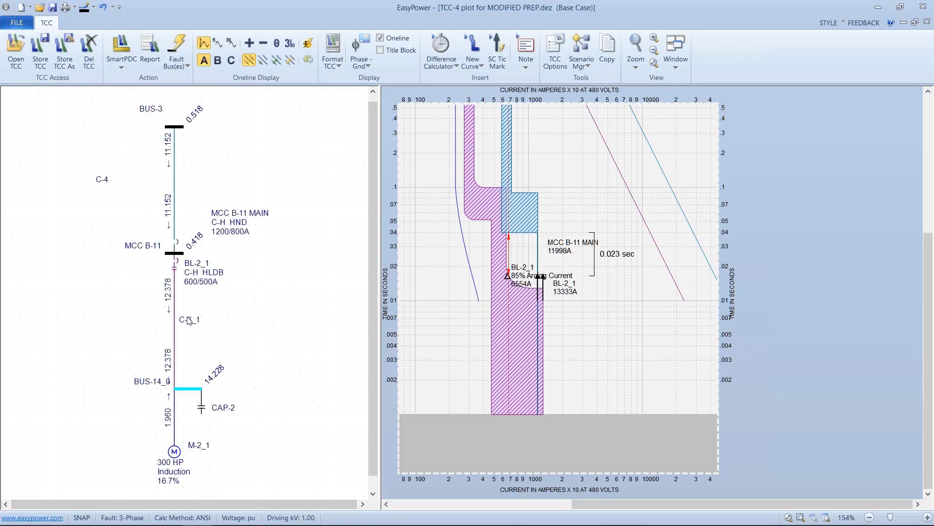
pyautogui.moveTo(214, 205)
pyautogui.mouseDown()
pyautogui.moveTo(215, 253)
pyautogui.moveTo(217, 191)
pyautogui.mouseUp()
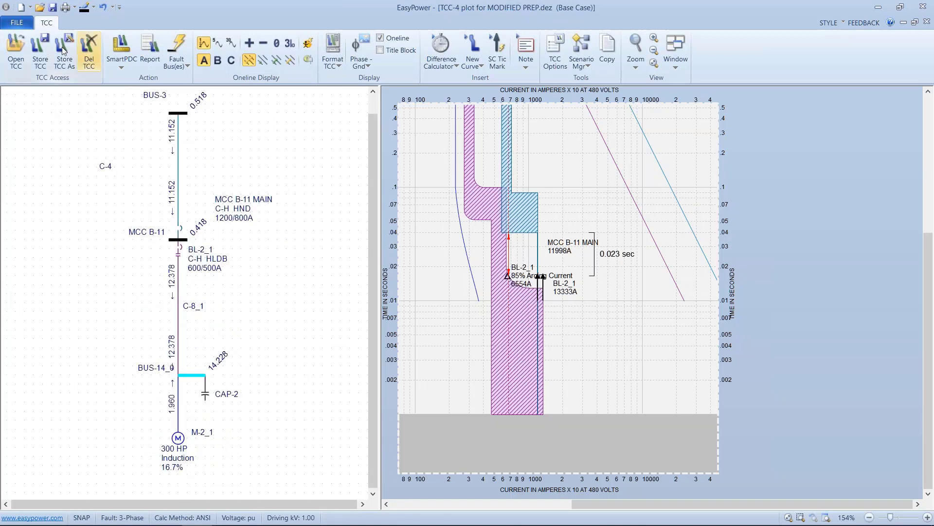
pyautogui.click(18, 25)
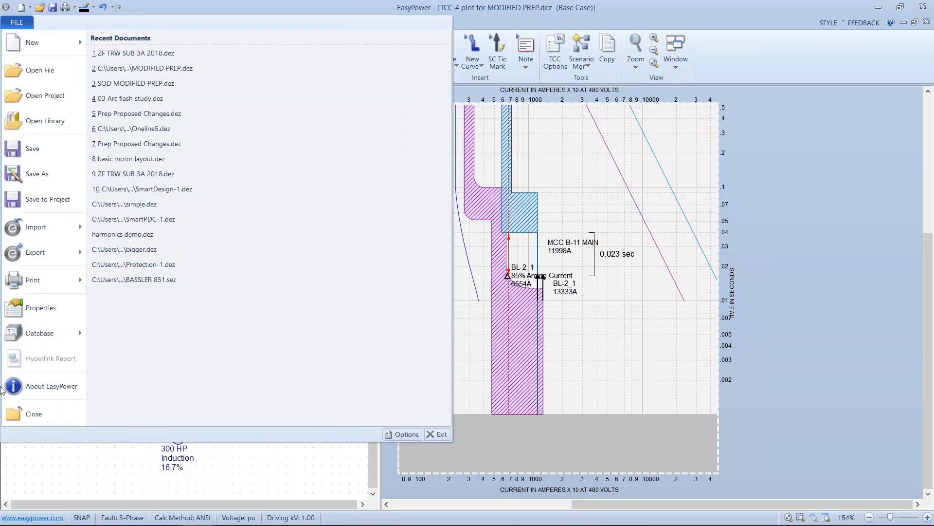
pyautogui.click(18, 413)
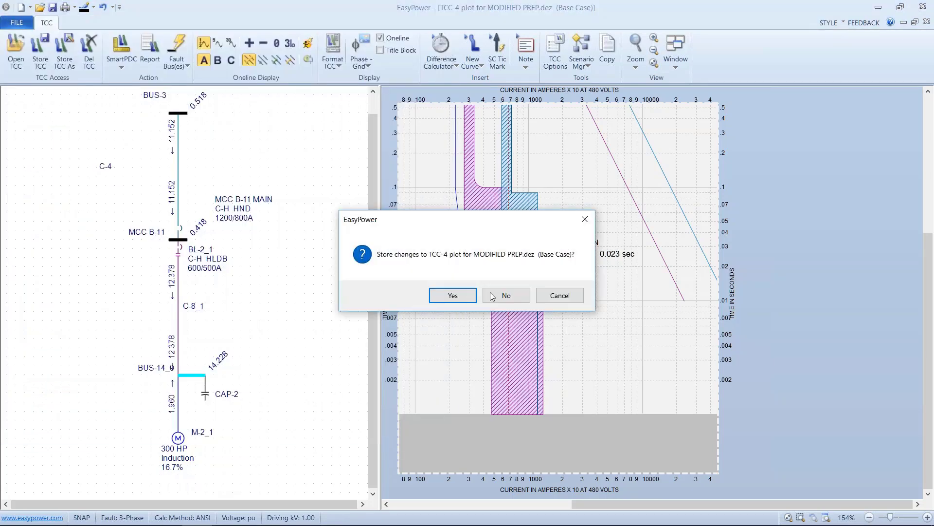
pyautogui.click(494, 296)
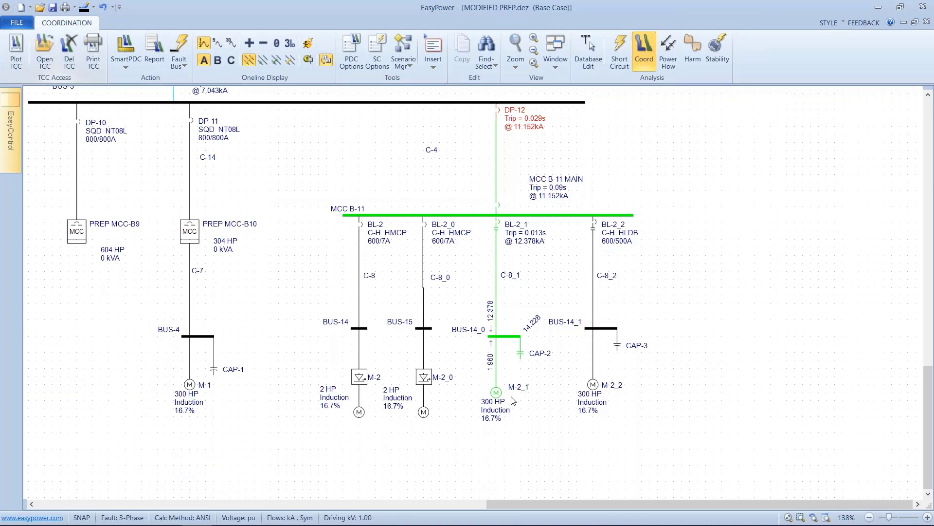
# Plot the branch from breaker DP-11 through PREP MCC-B10 and BUS-4 to motor M-1 as a TCC.
pyautogui.moveTo(181, 322); pyautogui.dragTo(230, 356)
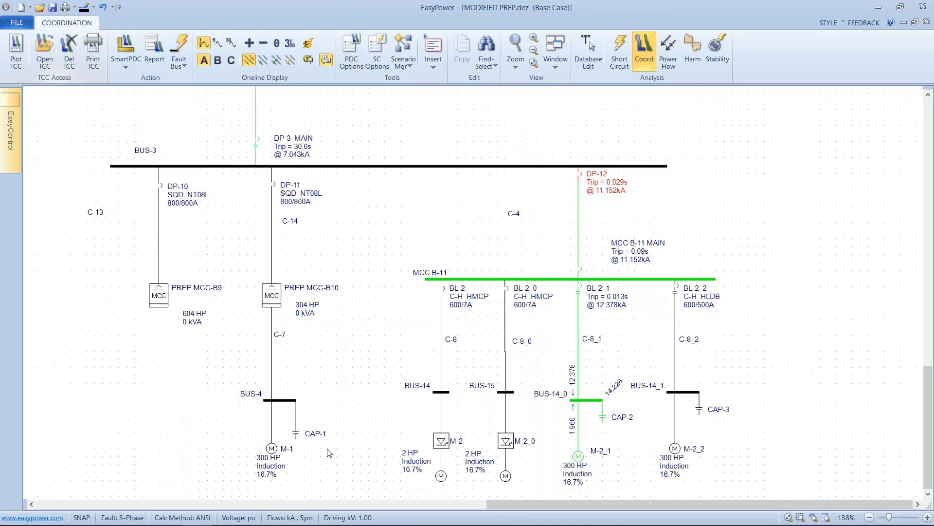
pyautogui.moveTo(327, 450); pyautogui.dragTo(253, 190)
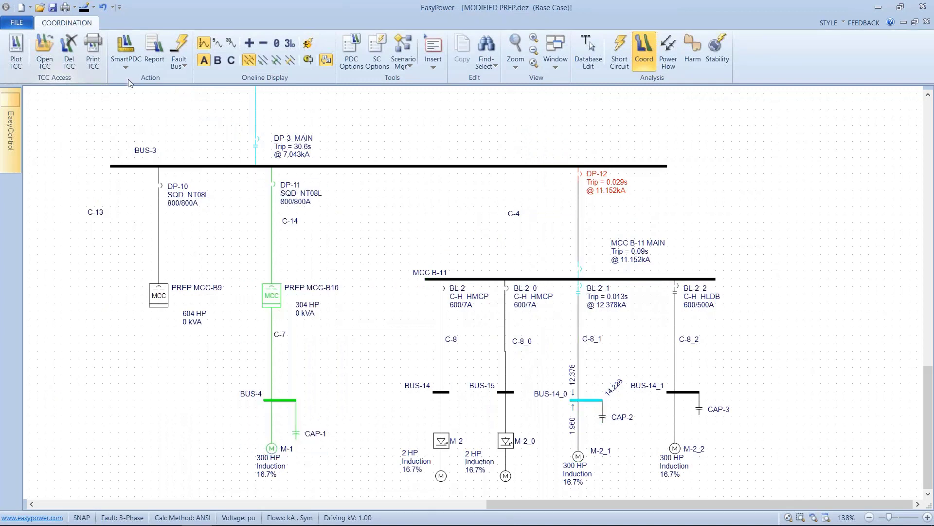
pyautogui.click(16, 48)
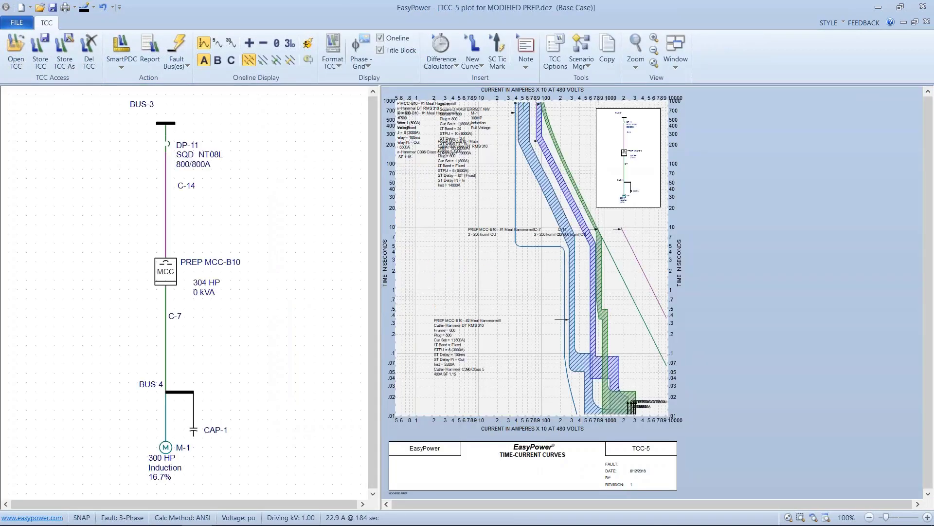
# Hide the plot's title block and move the PREP MCC-B10 #1 Meal Hammermill label down, just above the #2 Meal Hammermill label.
pyautogui.click(381, 50)
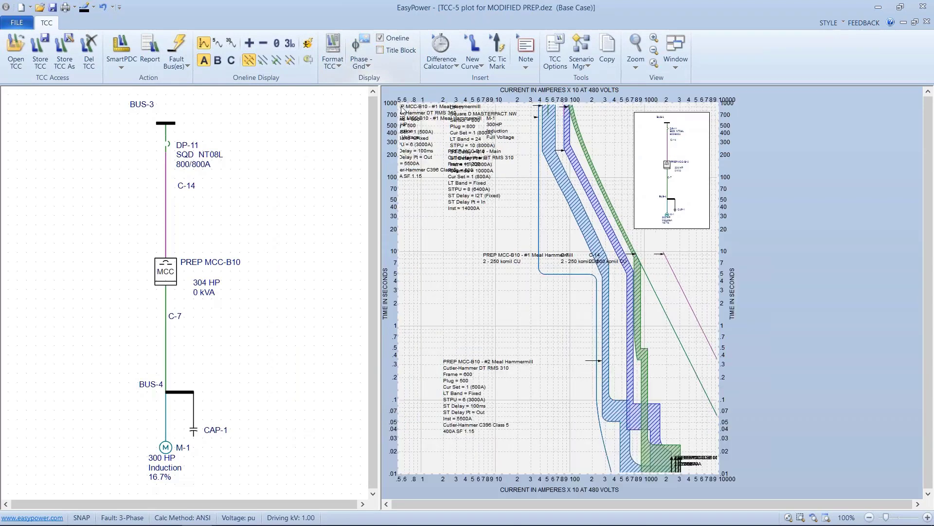
pyautogui.moveTo(414, 137); pyautogui.dragTo(444, 300)
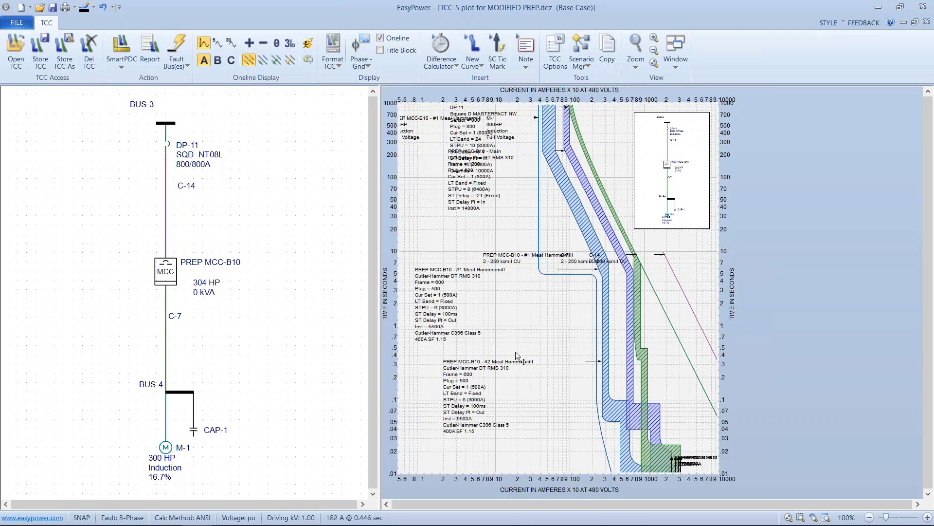
pyautogui.moveTo(516, 354); pyautogui.dragTo(465, 226)
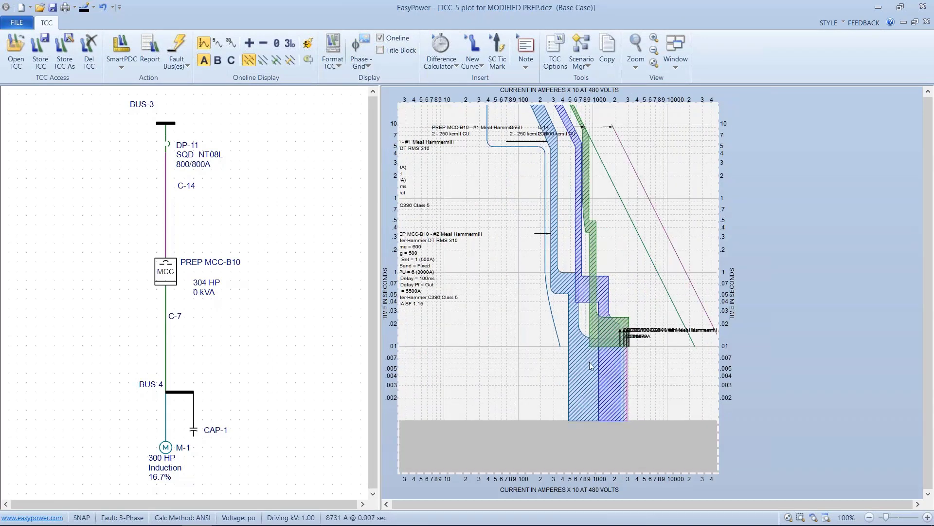
pyautogui.moveTo(593, 367)
# Auto-coordinate the plotted devices with SmartPDC, review the suggested breaker settings in the Auto Coordination Phase Report, and close the report.
pyautogui.click(125, 51)
pyautogui.click(675, 66)
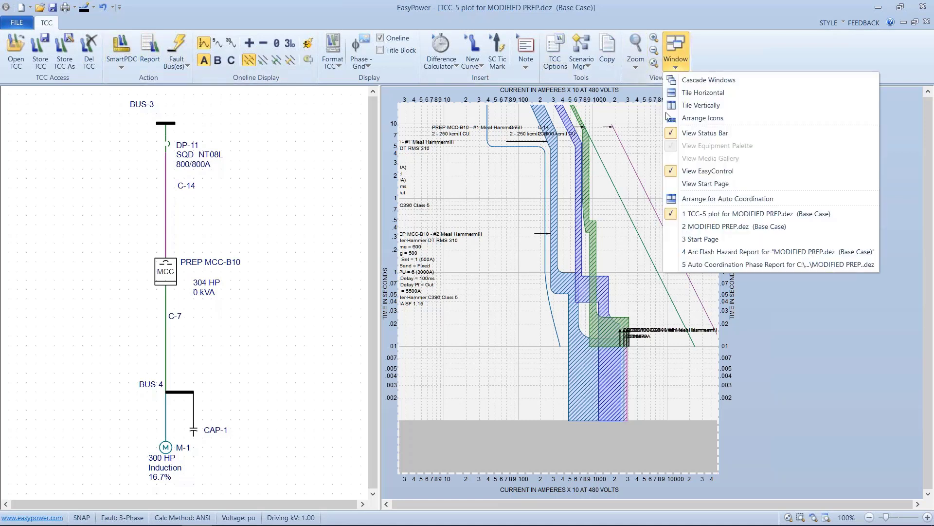
pyautogui.click(701, 265)
pyautogui.scroll(-9, 447, 322)
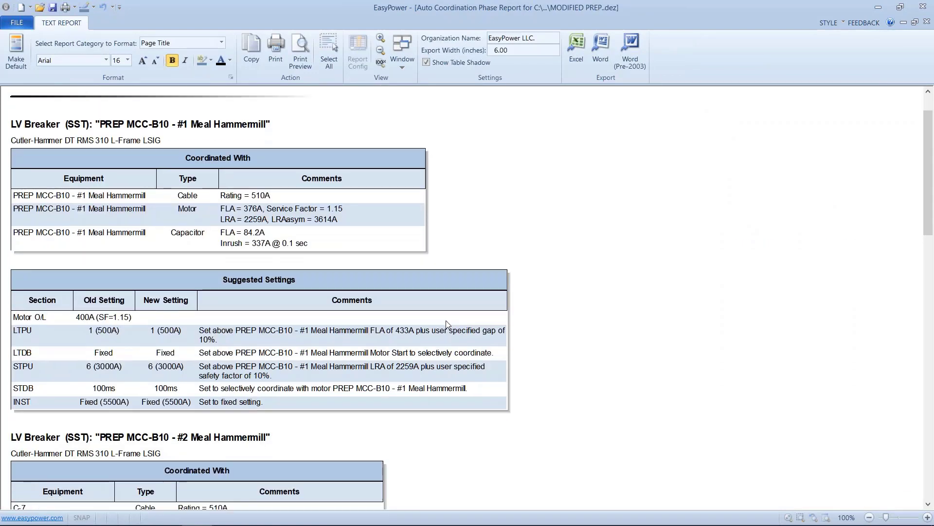
pyautogui.scroll(-12, 343, 428)
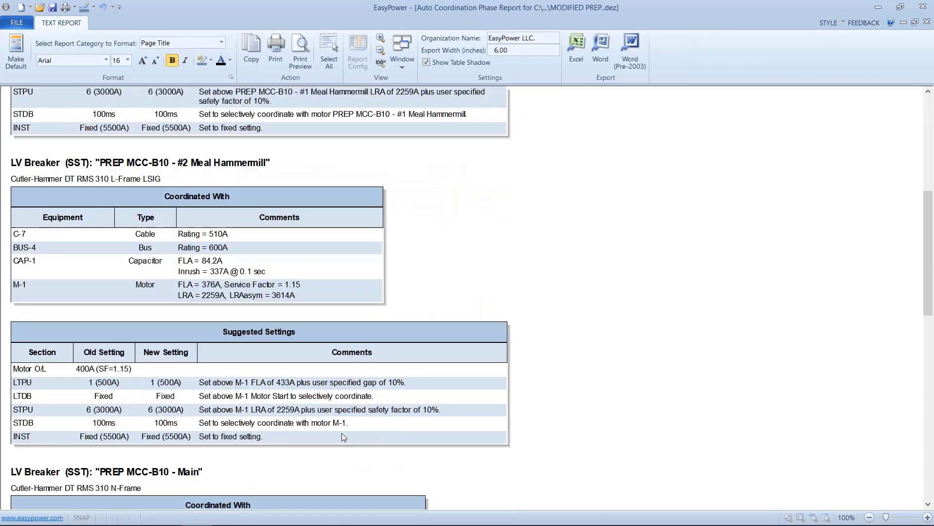
pyautogui.scroll(-7, 343, 463)
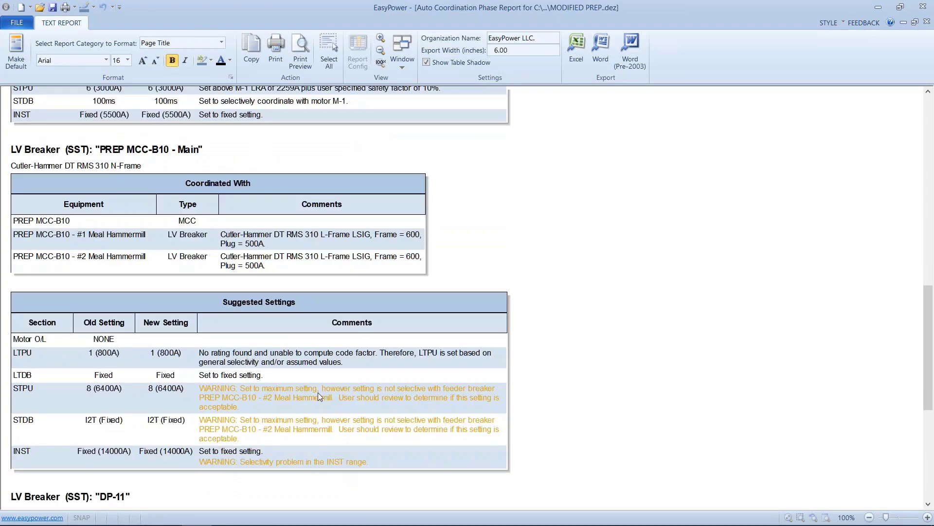
pyautogui.scroll(-1, 251, 400)
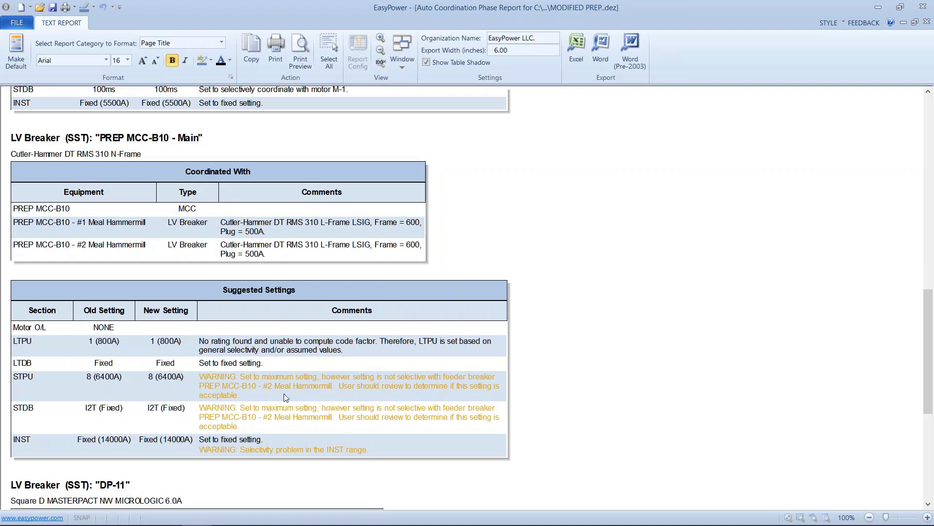
pyautogui.scroll(-2, 286, 397)
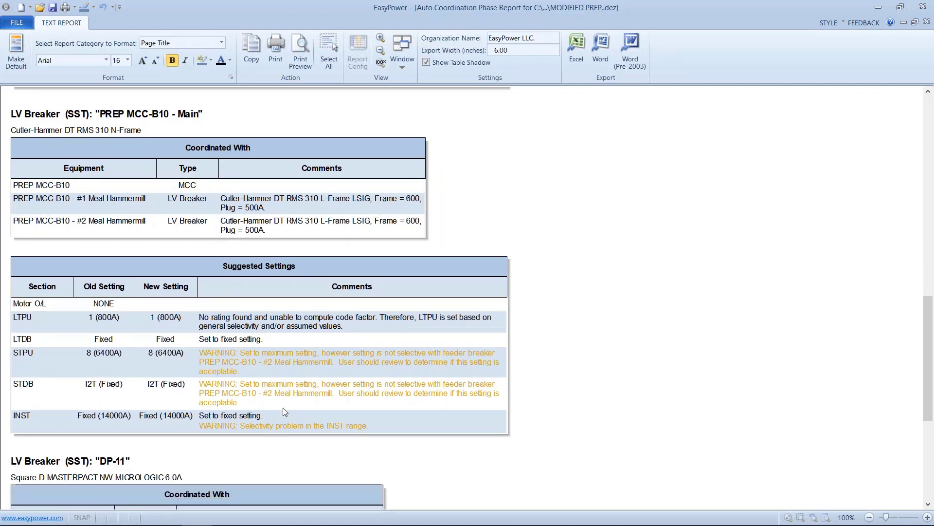
pyautogui.scroll(-1, 284, 411)
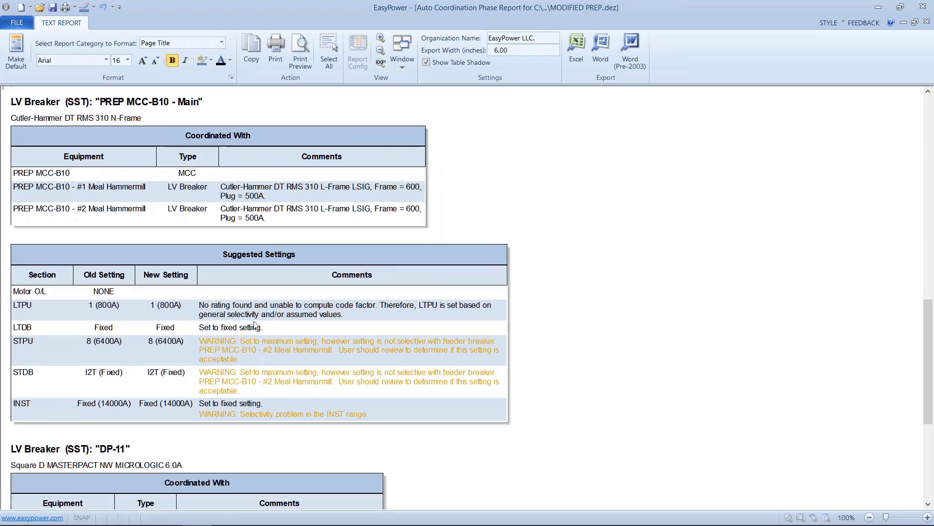
pyautogui.click(15, 24)
pyautogui.click(17, 416)
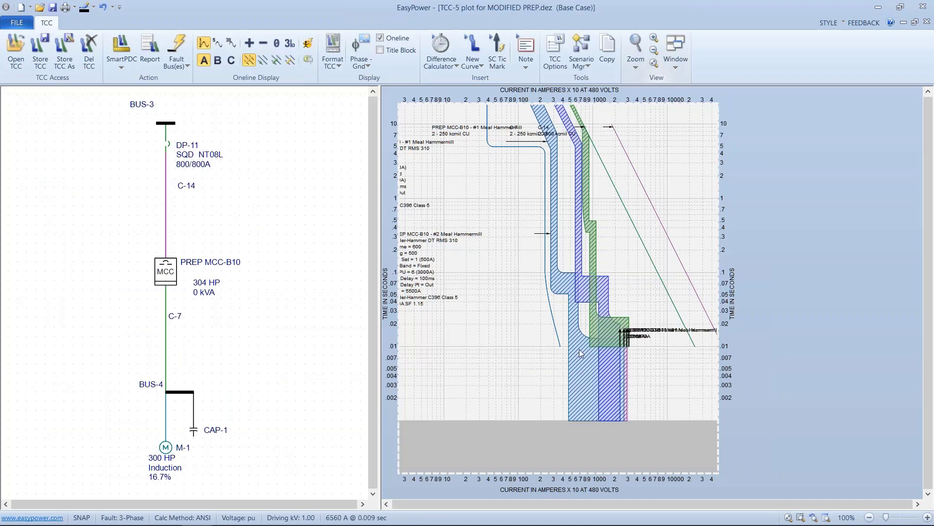
# Open the DP-11 breaker's data from its TCC curve, place the dialog beside the plot and view its specifications.
pyautogui.click(593, 319)
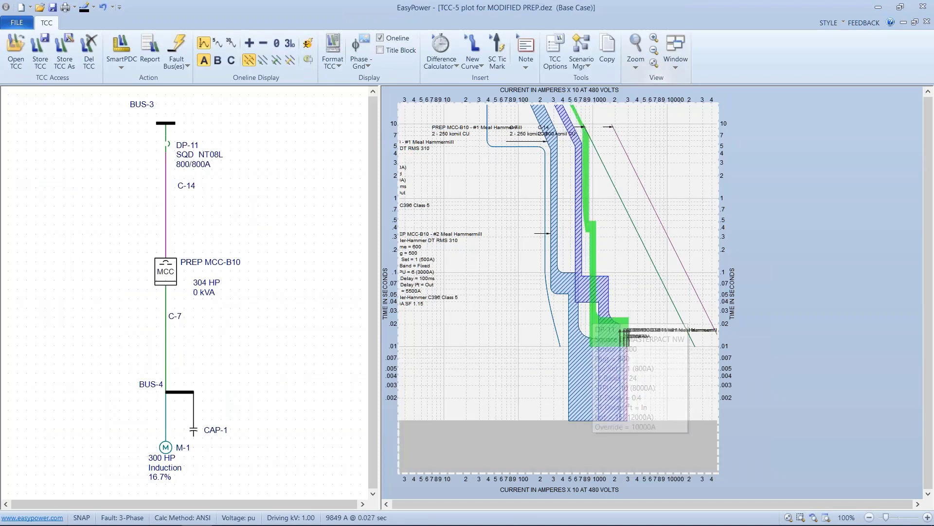
pyautogui.doubleClick(593, 319)
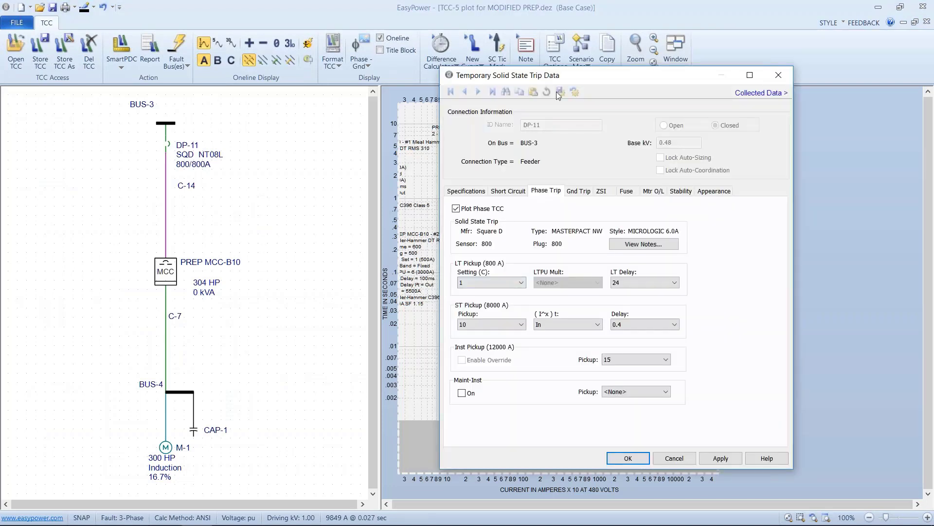
pyautogui.doubleClick(581, 74)
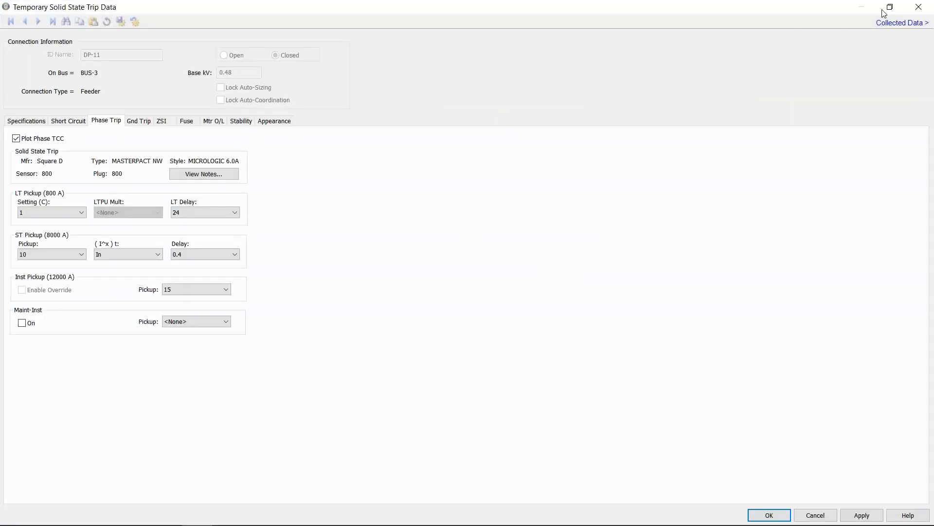
pyautogui.moveTo(833, 11); pyautogui.dragTo(313, 102)
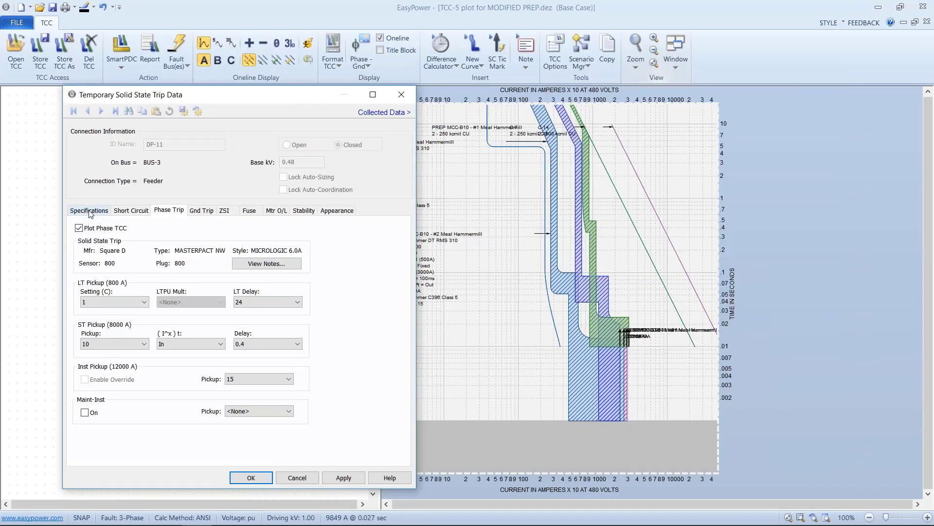
pyautogui.click(89, 212)
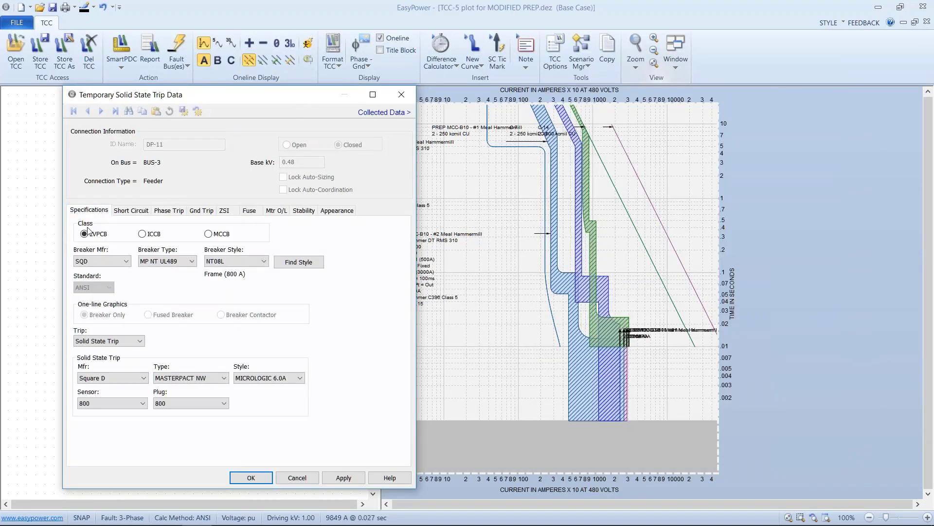
# Try a Cutler-Hammer Network Protect CM22-2000 as the DP-11 breaker and discard the change.
pyautogui.click(129, 264)
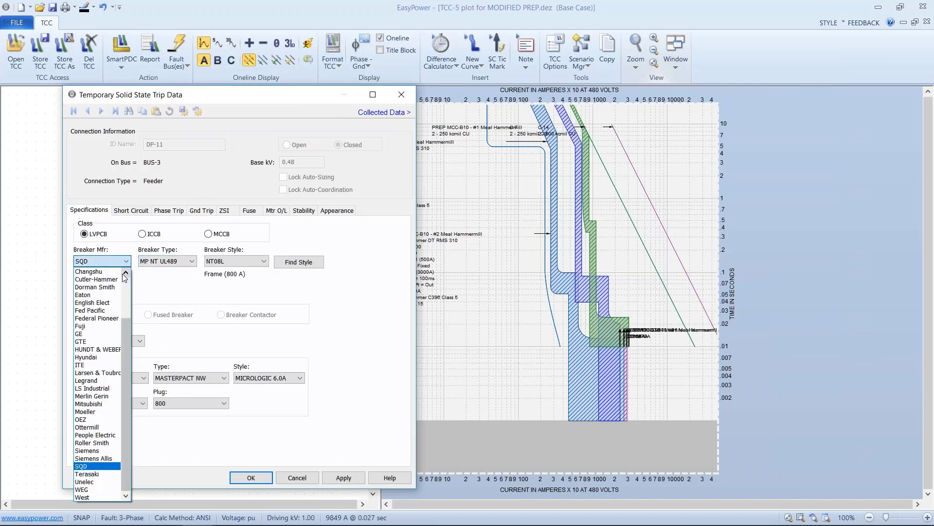
pyautogui.click(120, 280)
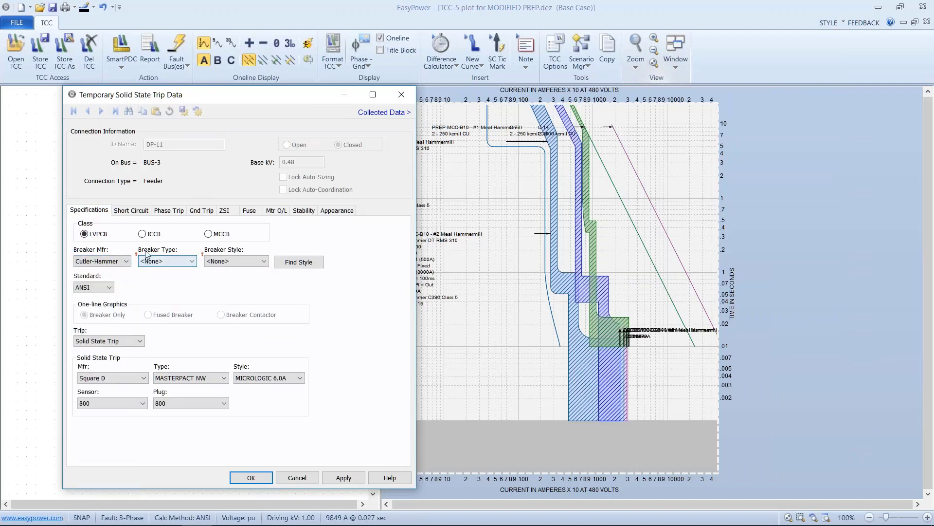
pyautogui.click(173, 265)
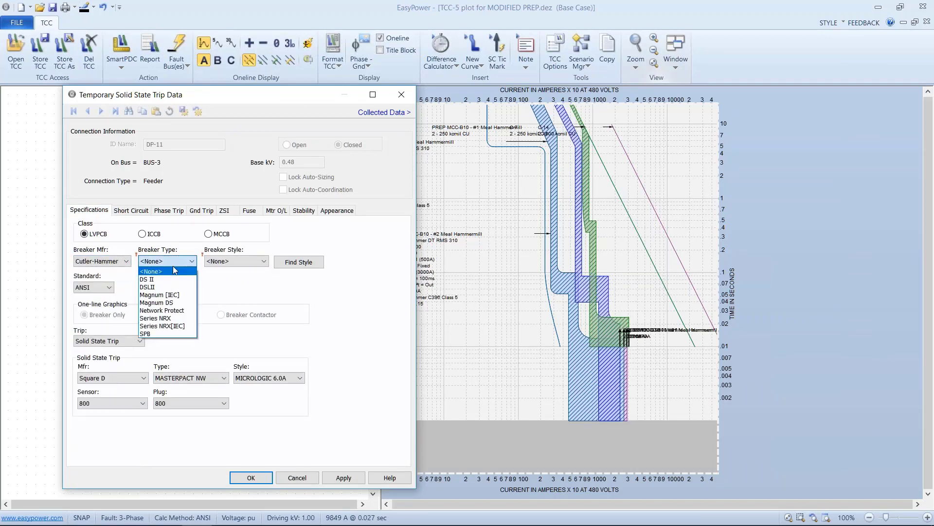
pyautogui.click(165, 312)
pyautogui.click(233, 266)
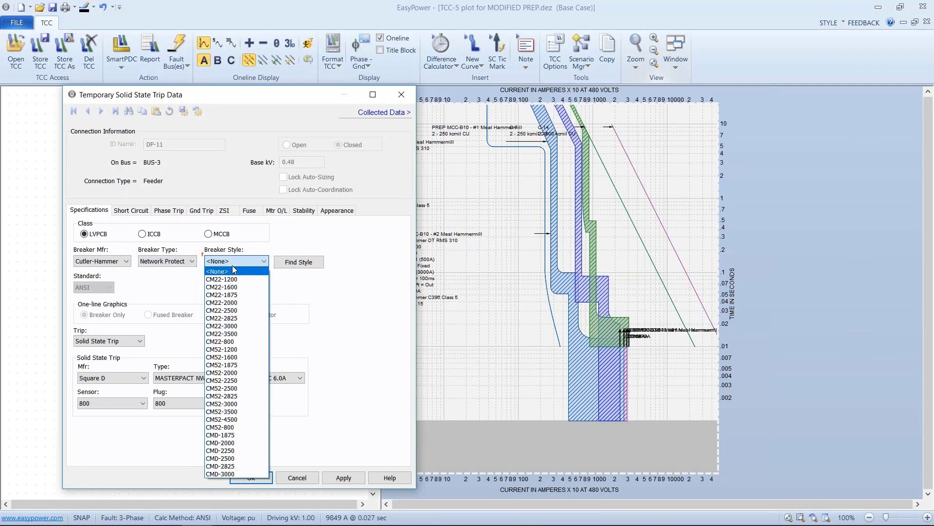
pyautogui.click(221, 302)
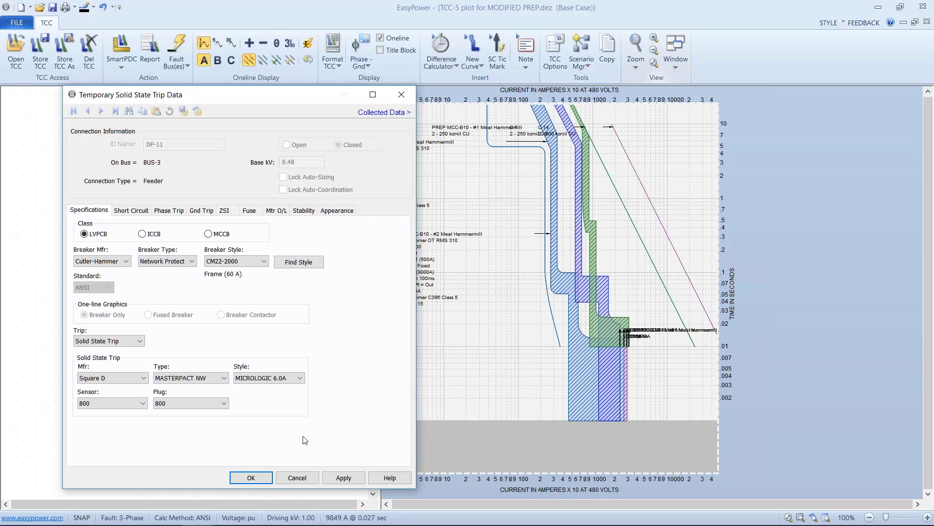
pyautogui.click(315, 476)
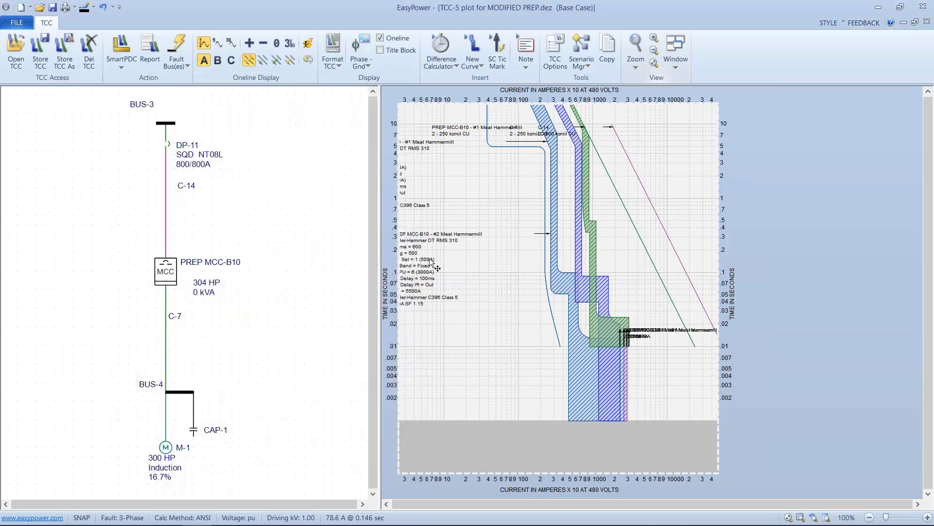
# Move the PREP MCC-B10 #2 Meal Hammermill label down beside the instantaneous region and close the TCC-5 plot without storing it.
pyautogui.moveTo(431, 262); pyautogui.dragTo(474, 371)
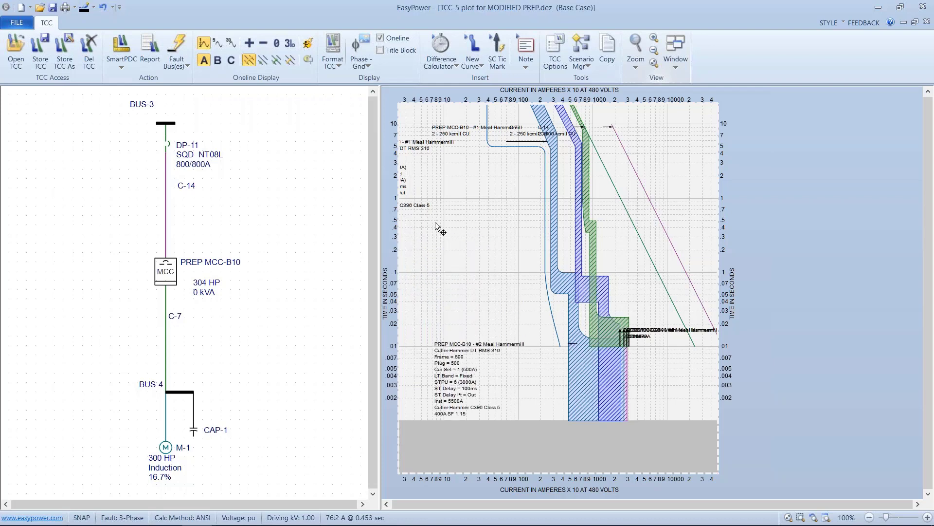
pyautogui.moveTo(437, 223); pyautogui.dragTo(456, 243)
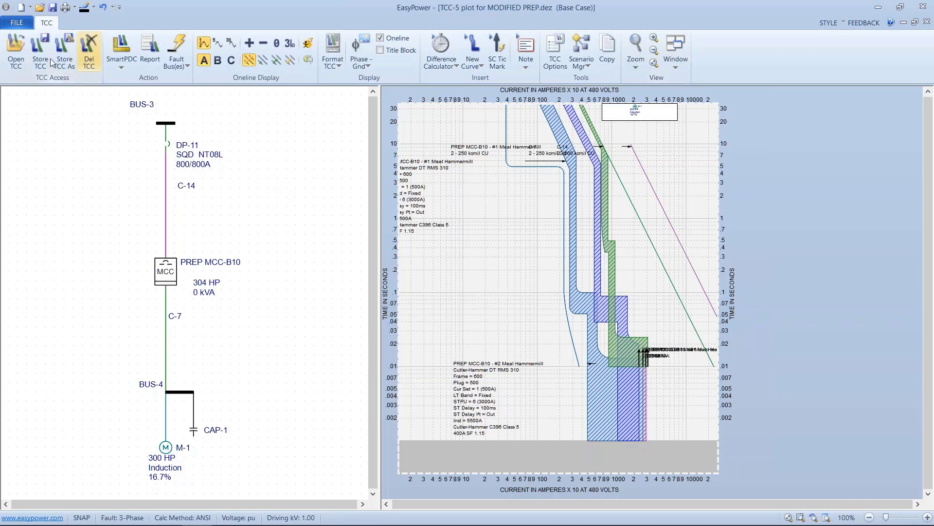
pyautogui.click(19, 25)
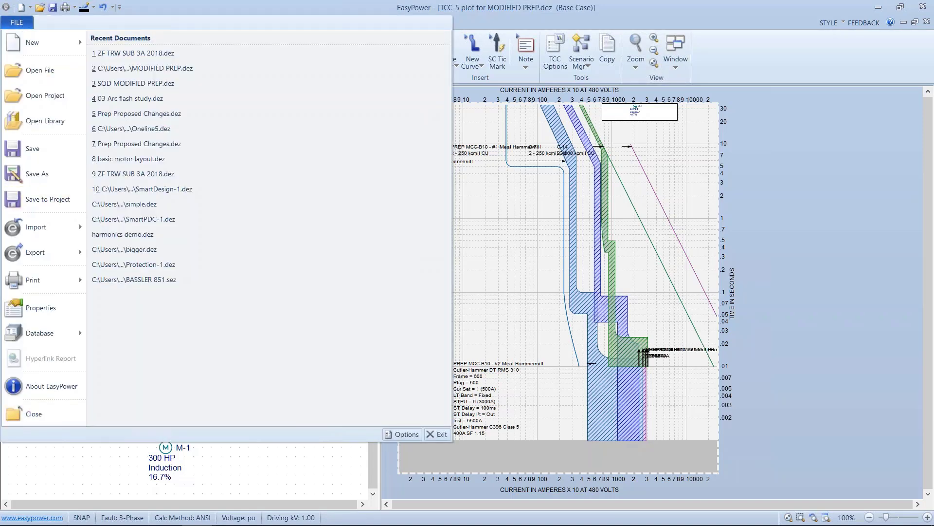
pyautogui.click(45, 412)
pyautogui.click(509, 295)
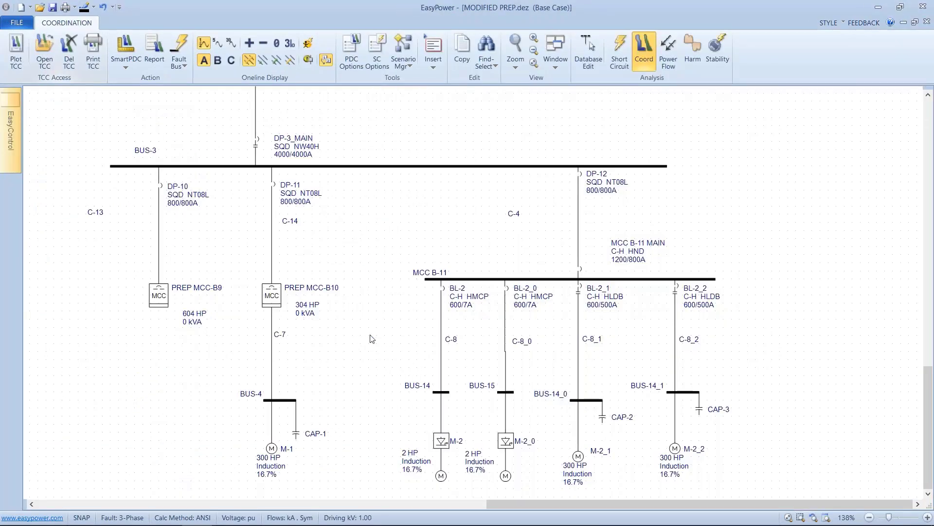
# Auto-coordinate the stand-alone PREP MCC-B9 with SmartPDC to generate its phase report.
pyautogui.moveTo(367, 324); pyautogui.dragTo(345, 262)
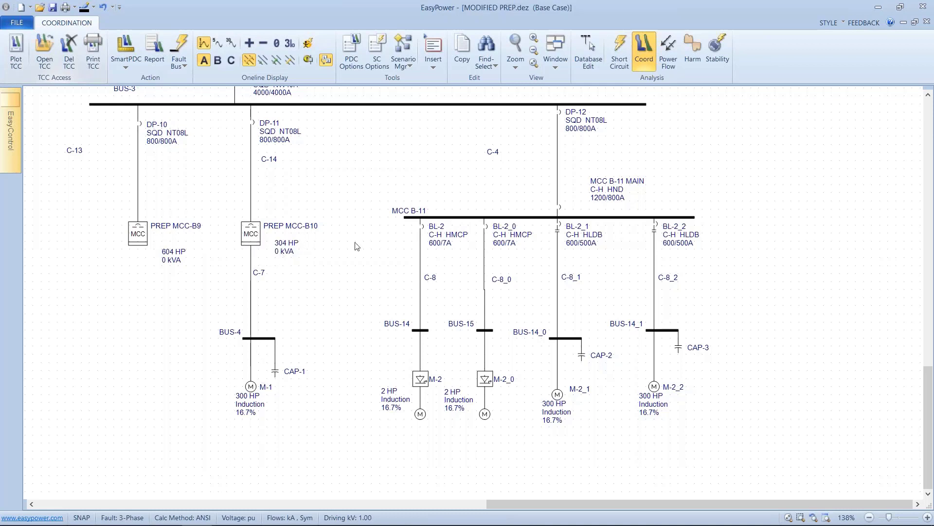
pyautogui.moveTo(583, 274); pyautogui.dragTo(510, 291)
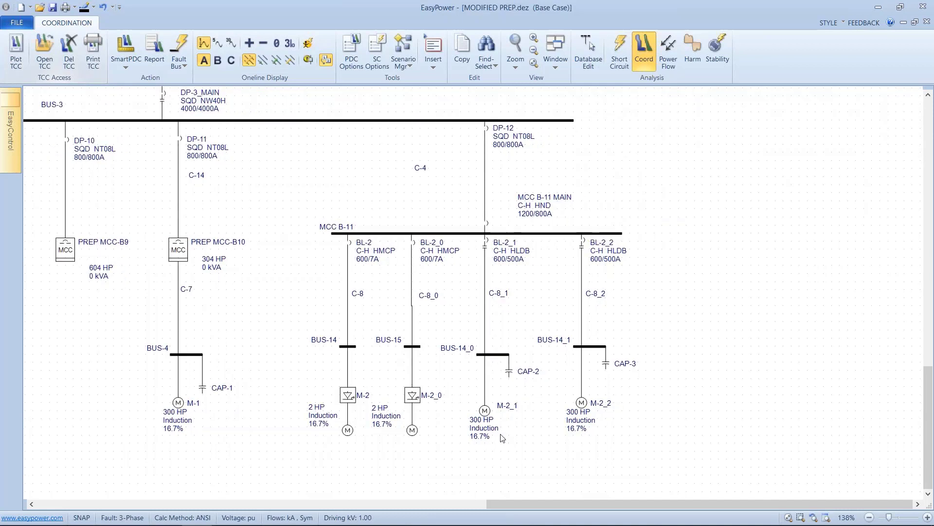
pyautogui.moveTo(528, 431); pyautogui.dragTo(471, 127)
pyautogui.scroll(4, 342, 275)
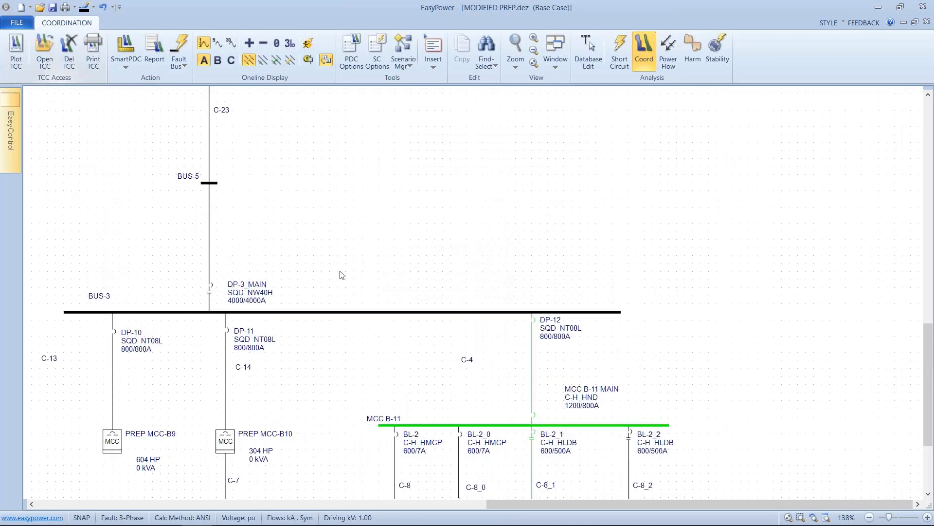
pyautogui.moveTo(346, 319); pyautogui.dragTo(409, 212)
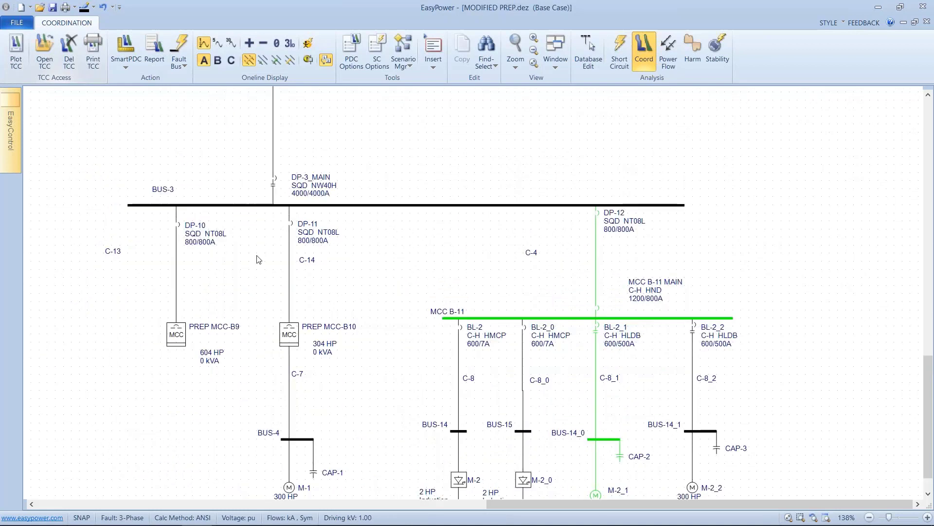
pyautogui.click(181, 330)
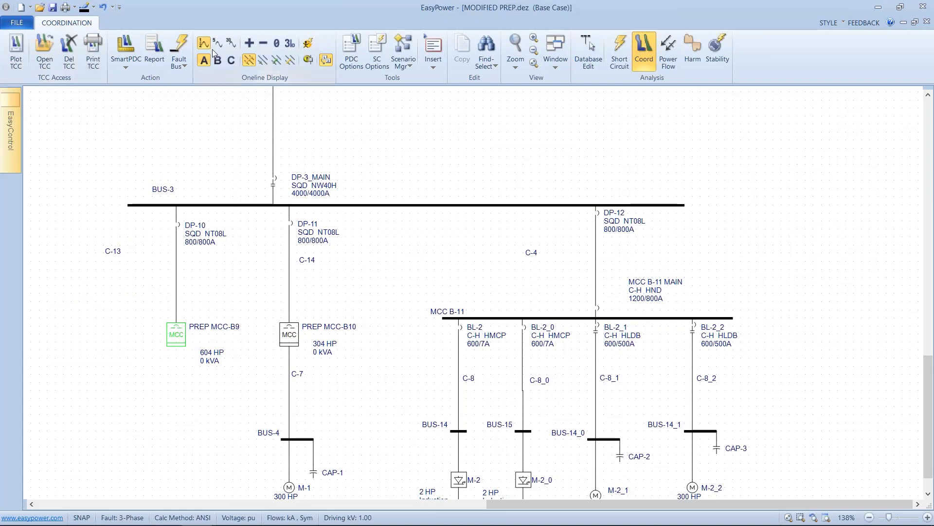
pyautogui.click(125, 47)
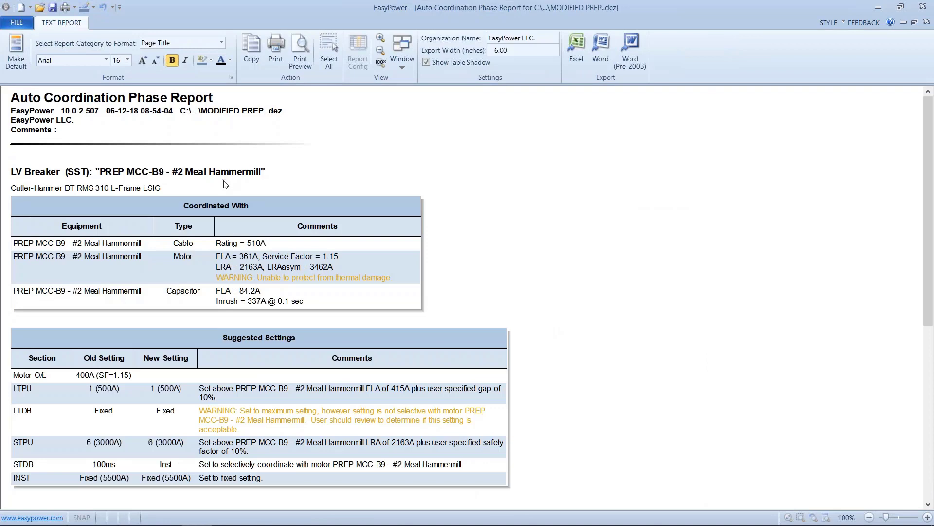
# Review the suggested settings for the #2 Meal Hammermill and Main breakers in the PREP MCC-B9 phase report and close the report.
pyautogui.scroll(-8, 268, 296)
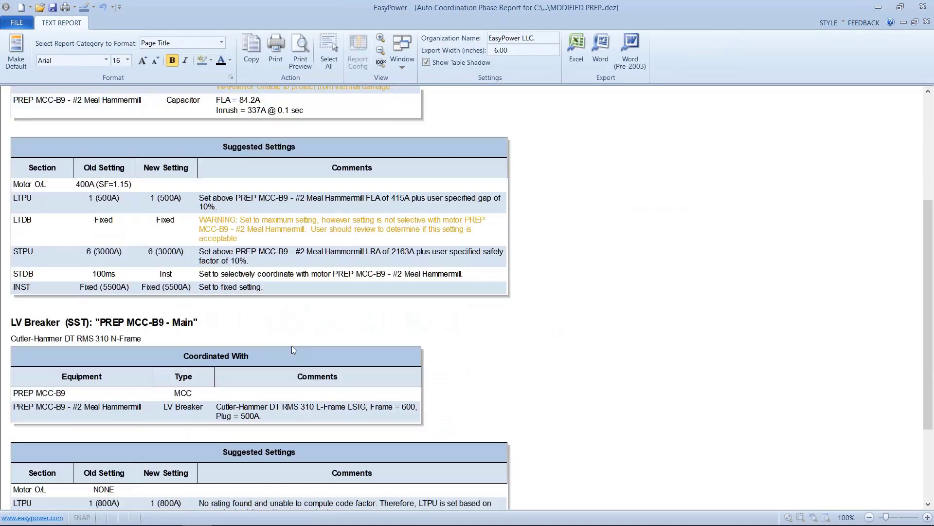
pyautogui.scroll(-5, 292, 347)
pyautogui.scroll(5, 292, 348)
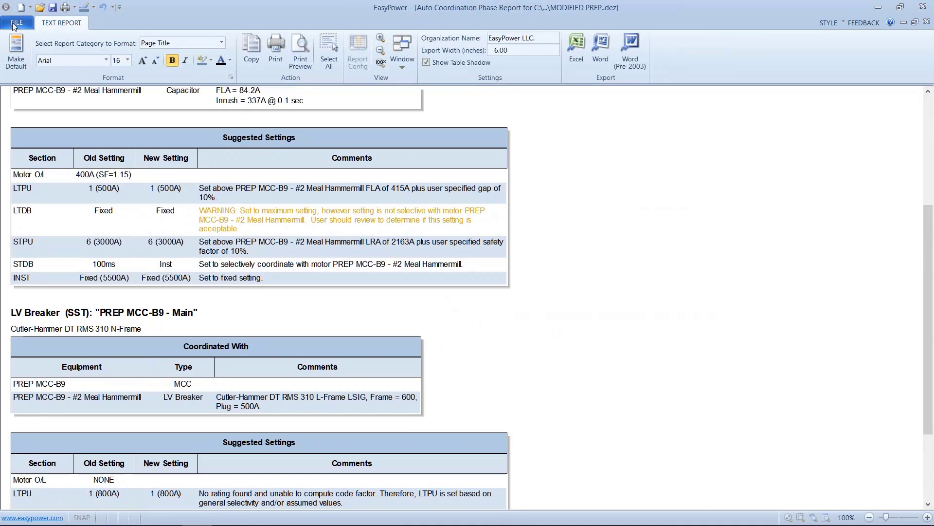
pyautogui.click(13, 25)
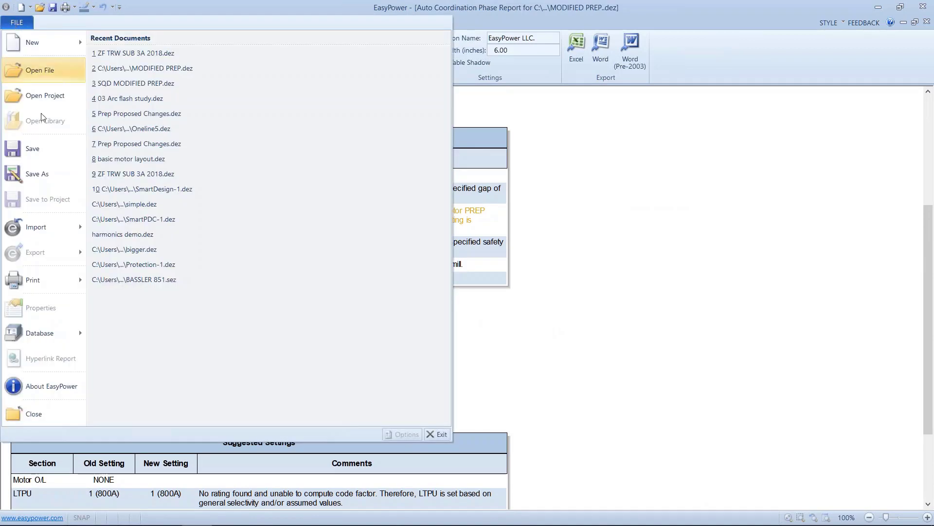
pyautogui.click(39, 412)
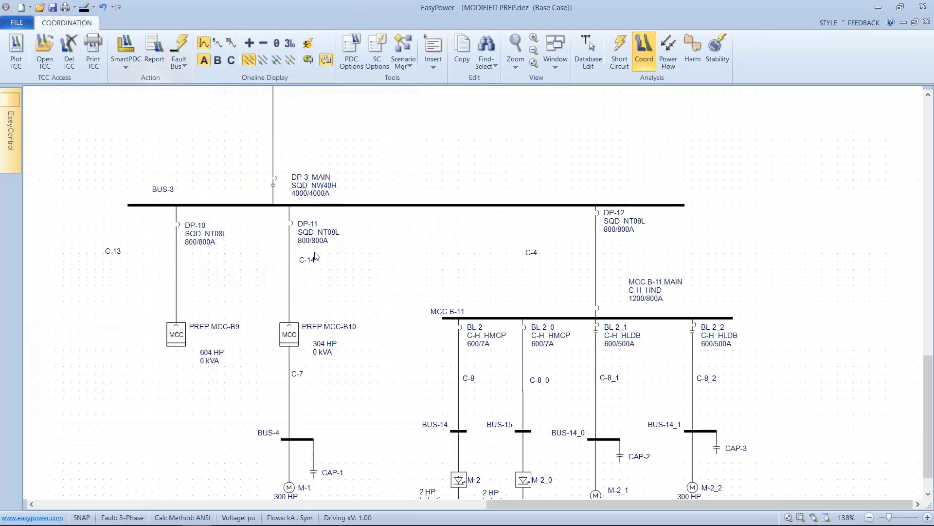
pyautogui.scroll(-1, 361, 257)
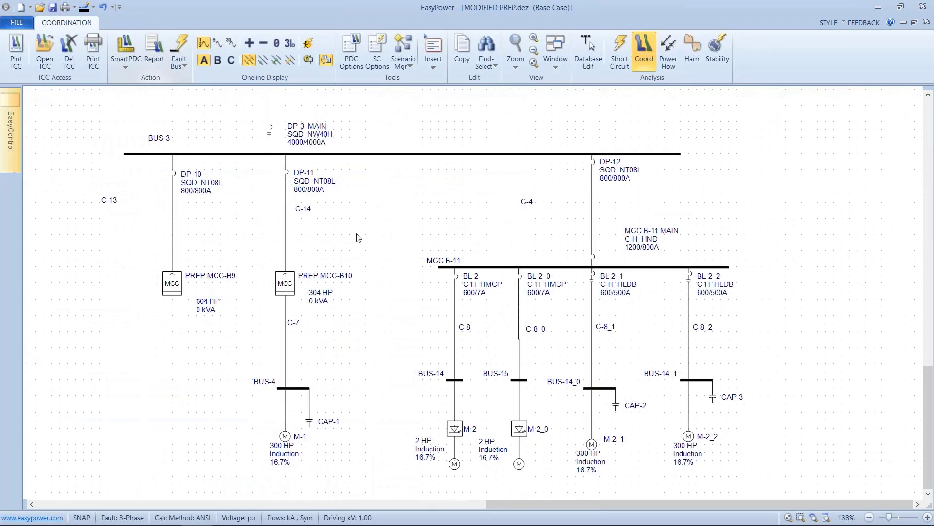
pyautogui.scroll(-1, 356, 239)
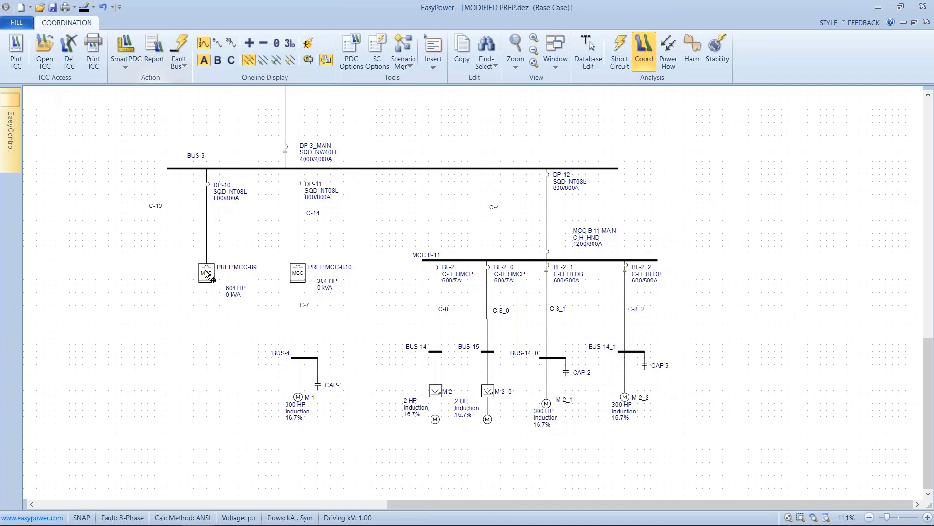
pyautogui.moveTo(205, 269)
pyautogui.moveTo(299, 399)
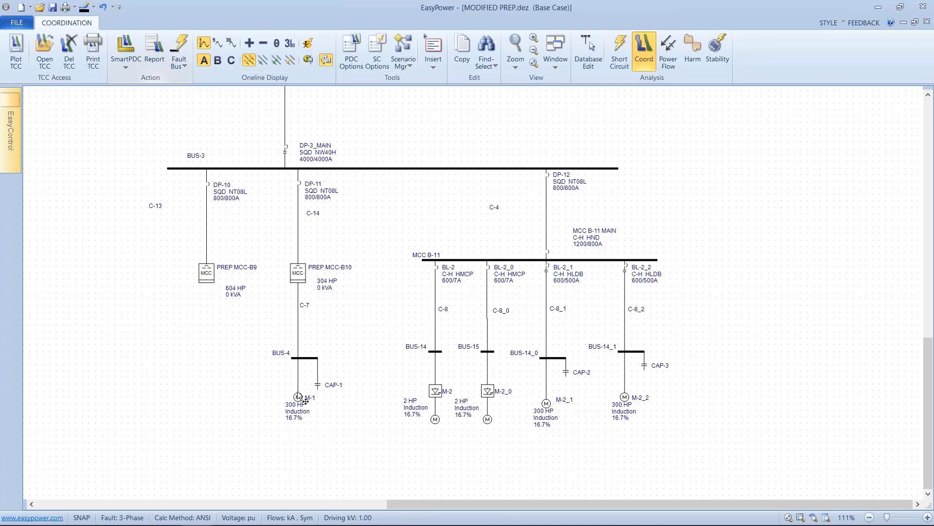